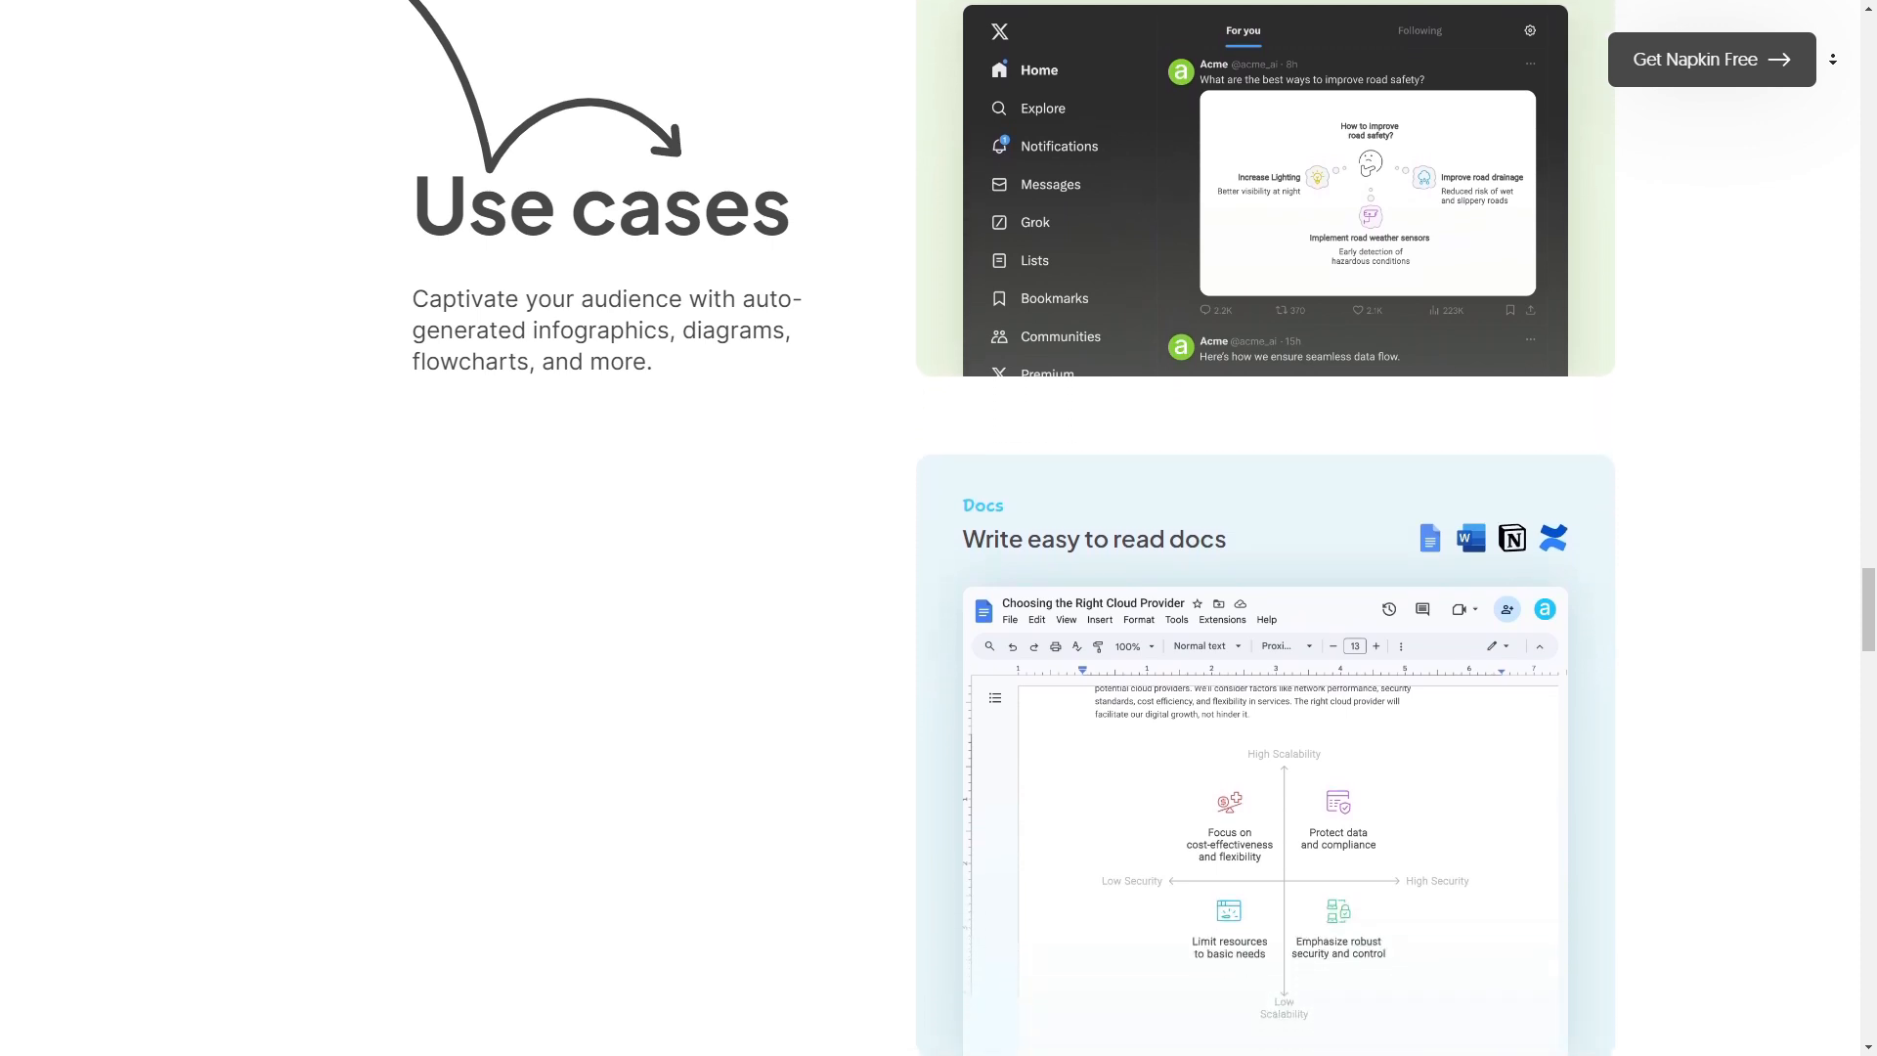
# Step: Scroll through the homepage's use cases and gallery sections
pyautogui.scroll(-3, 1265, 587)
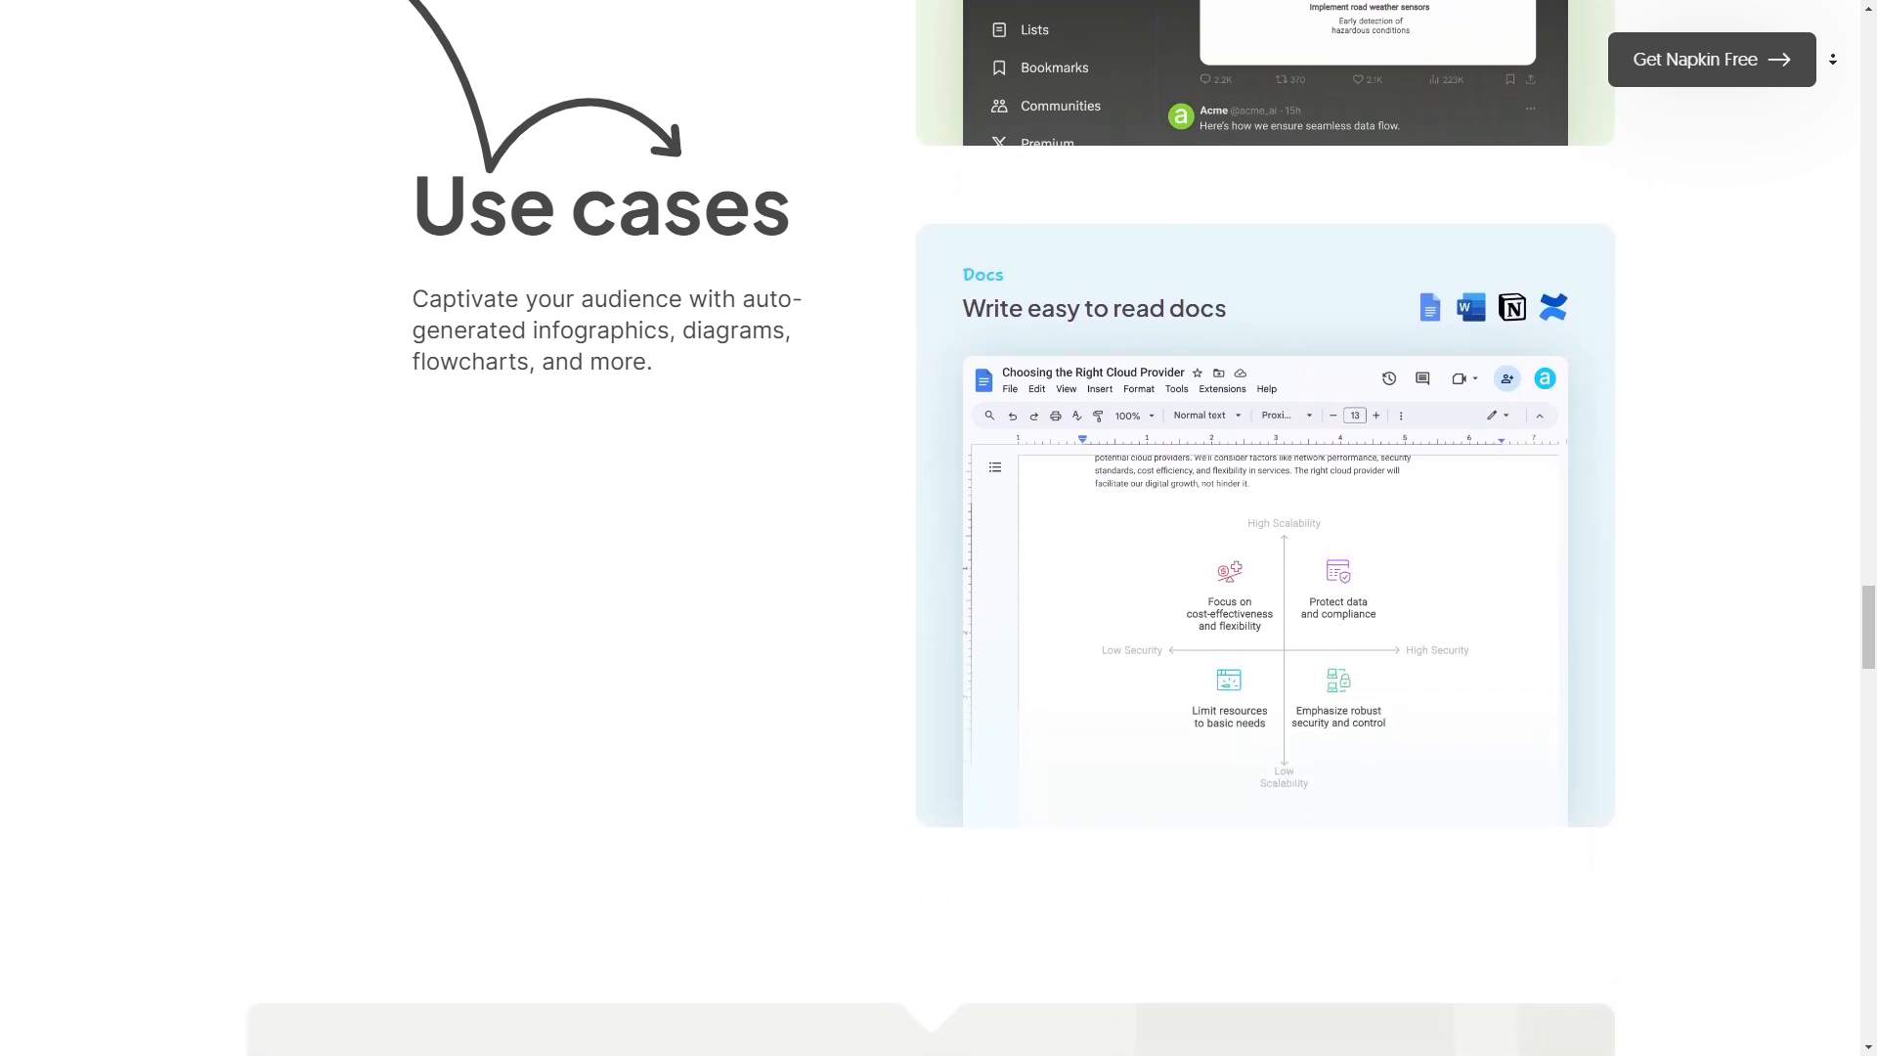
pyautogui.scroll(-3, 930, 586)
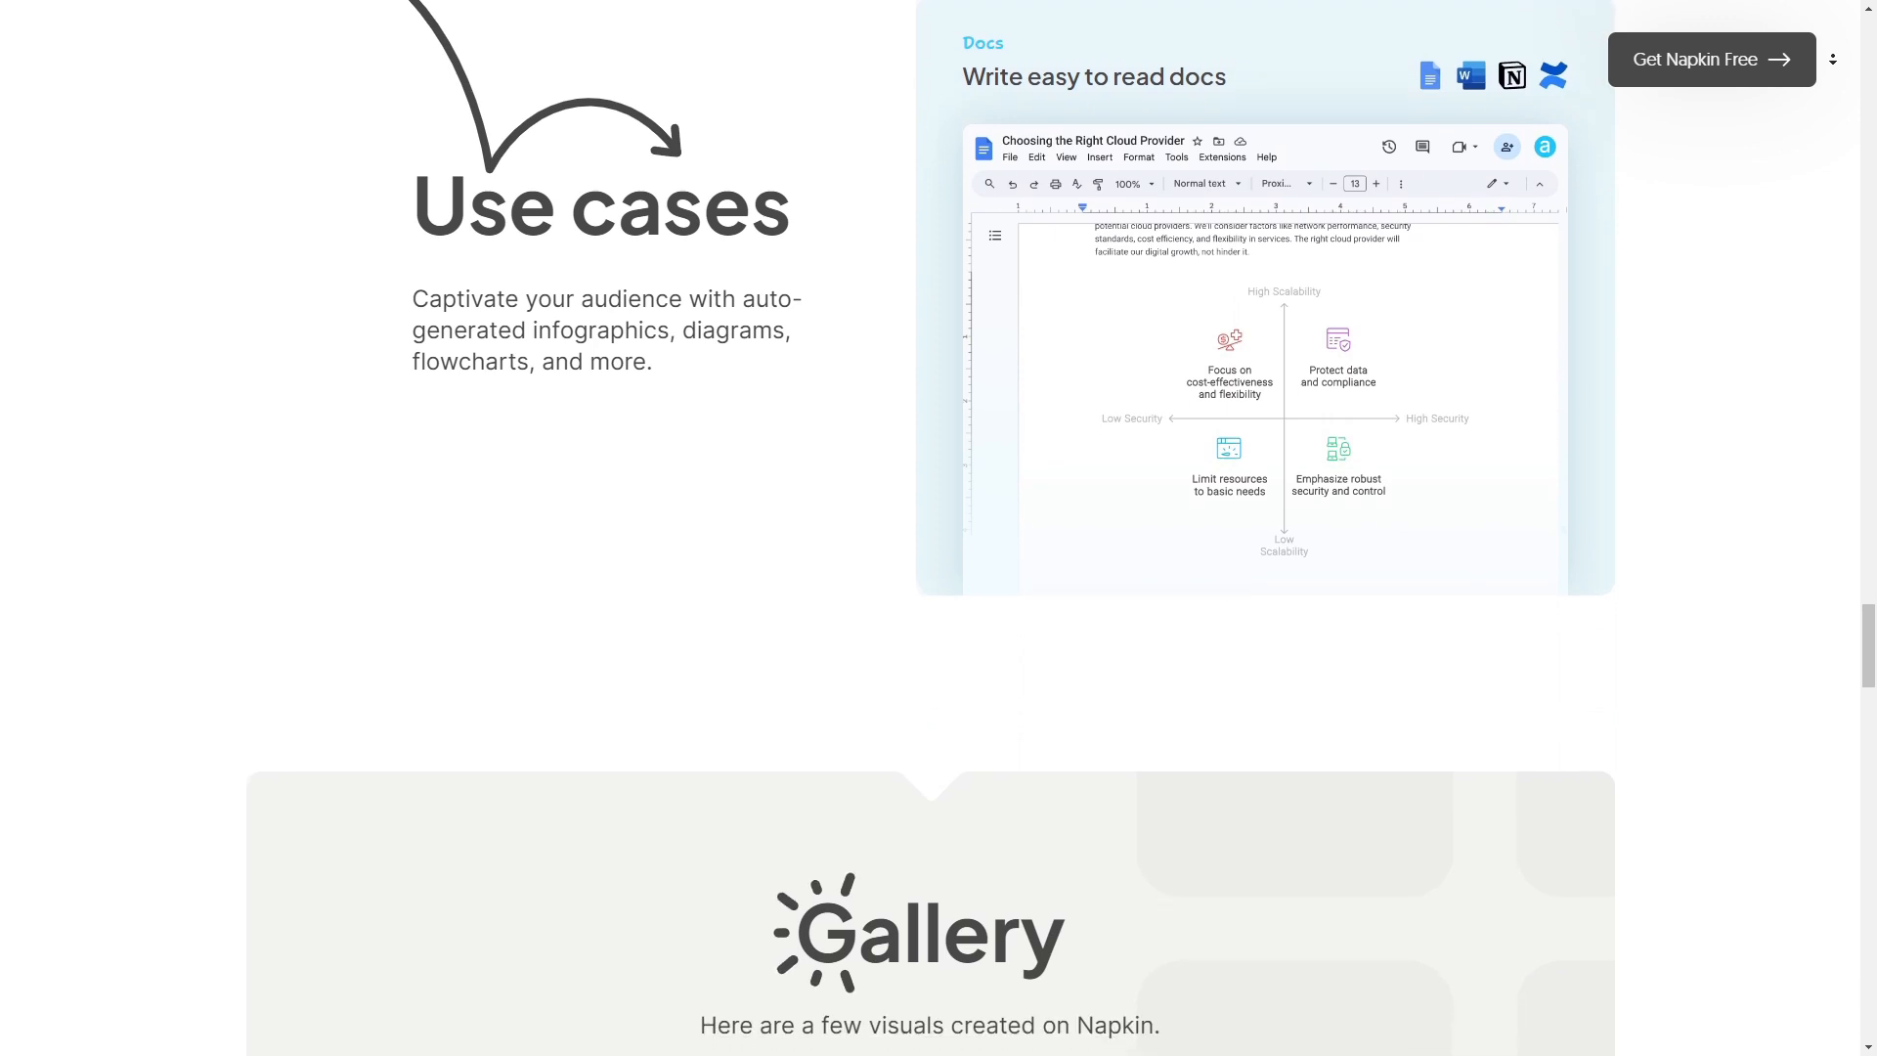
pyautogui.scroll(-3, 931, 587)
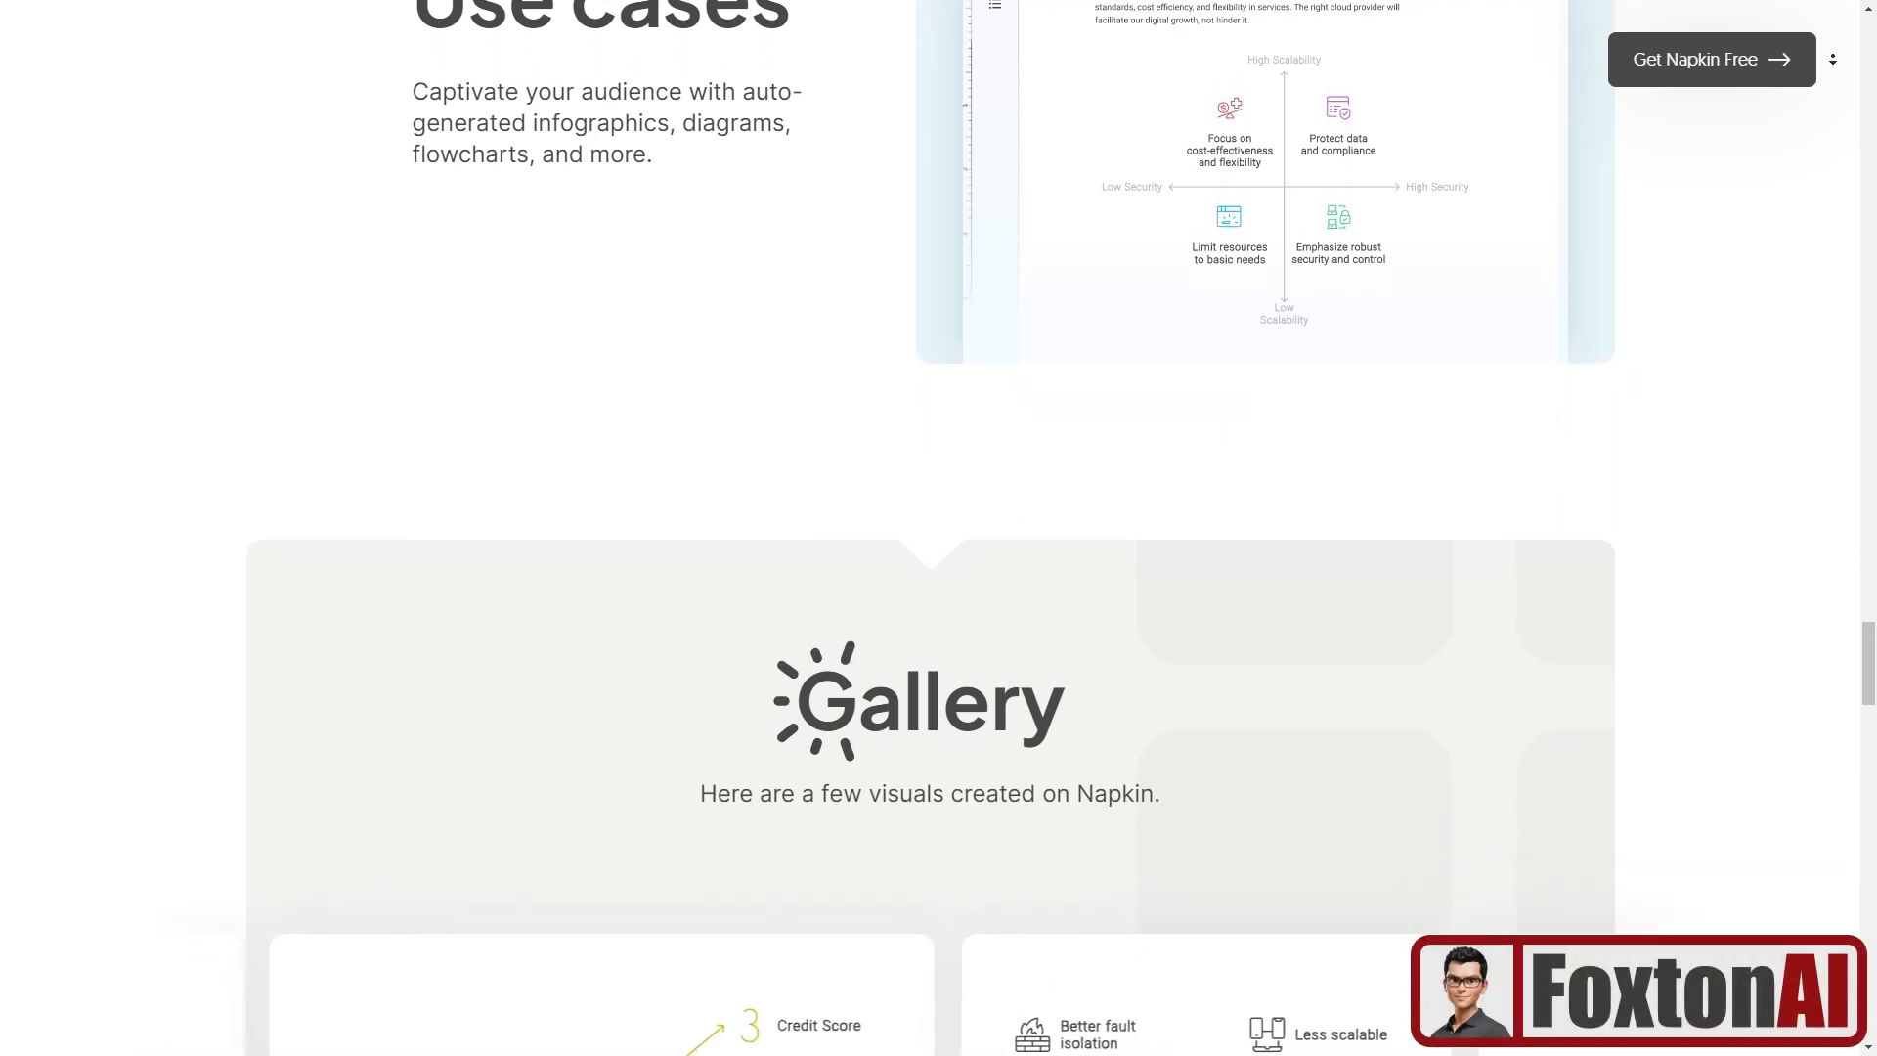
pyautogui.scroll(-3, 931, 586)
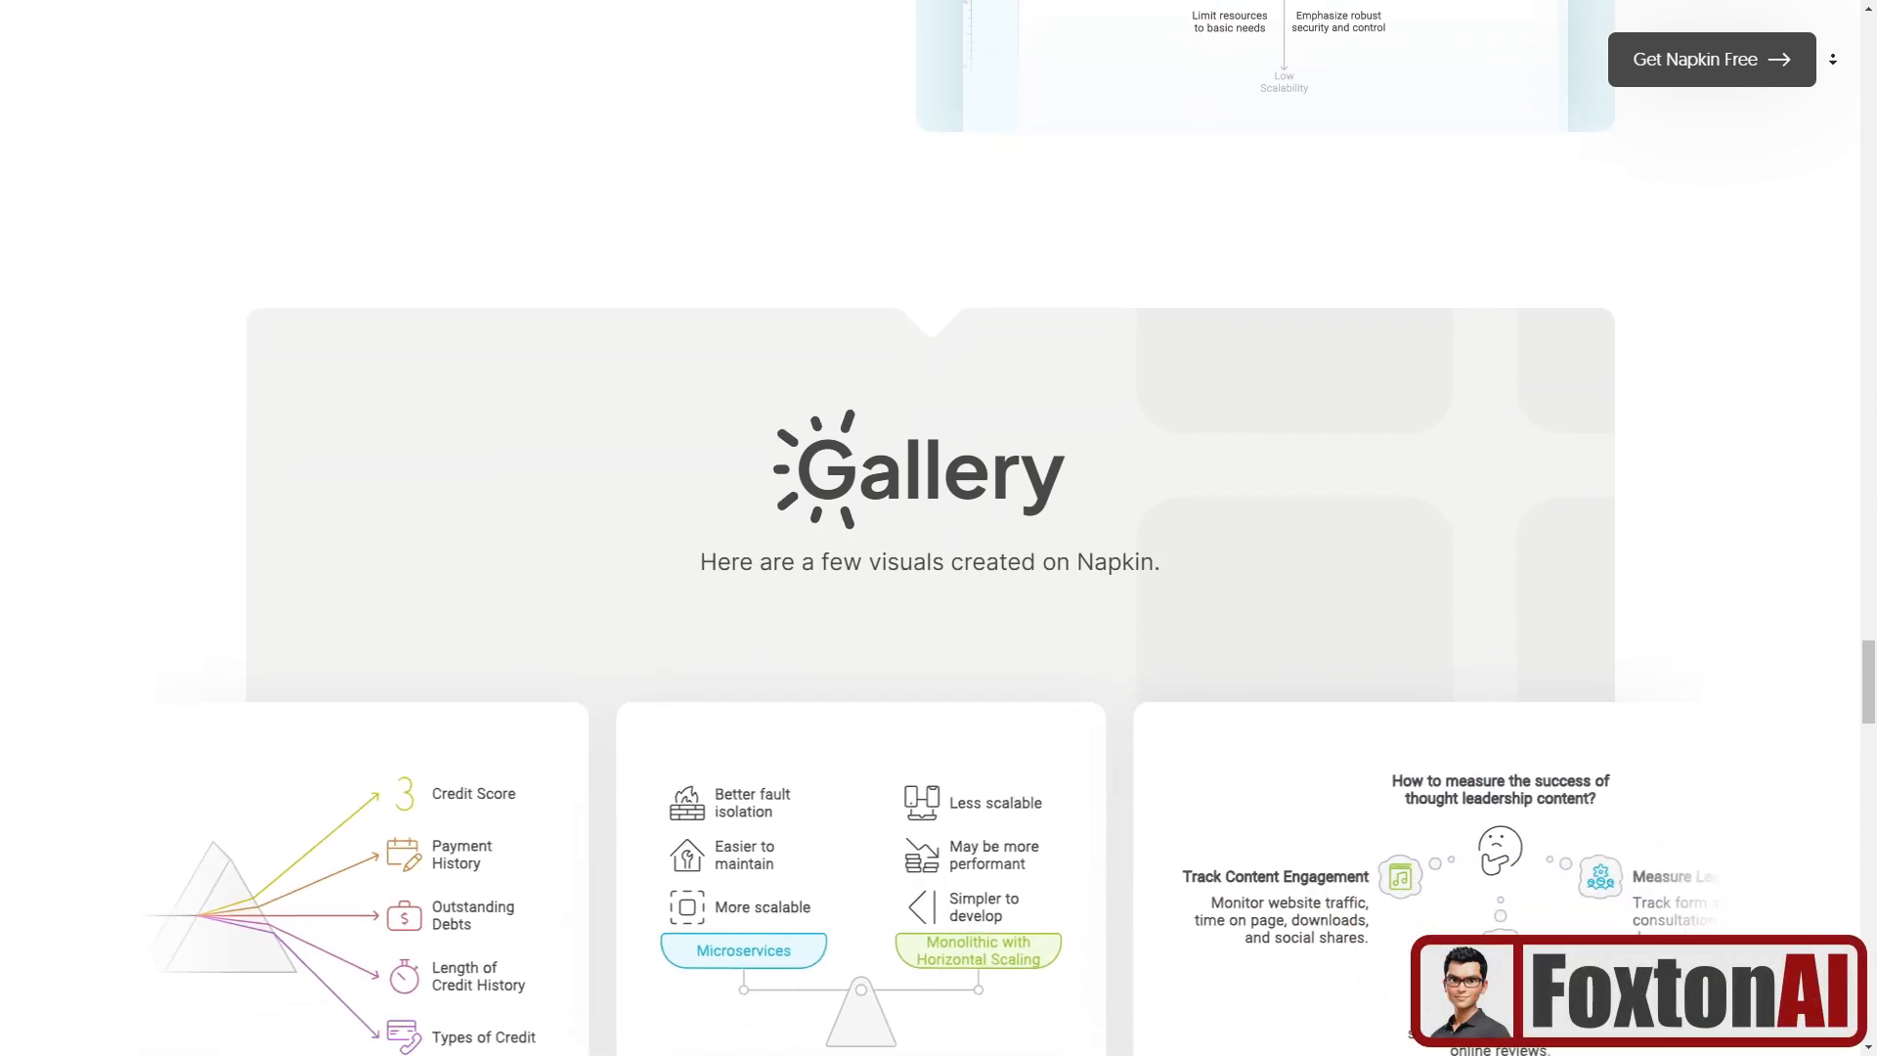
pyautogui.scroll(-3, 931, 586)
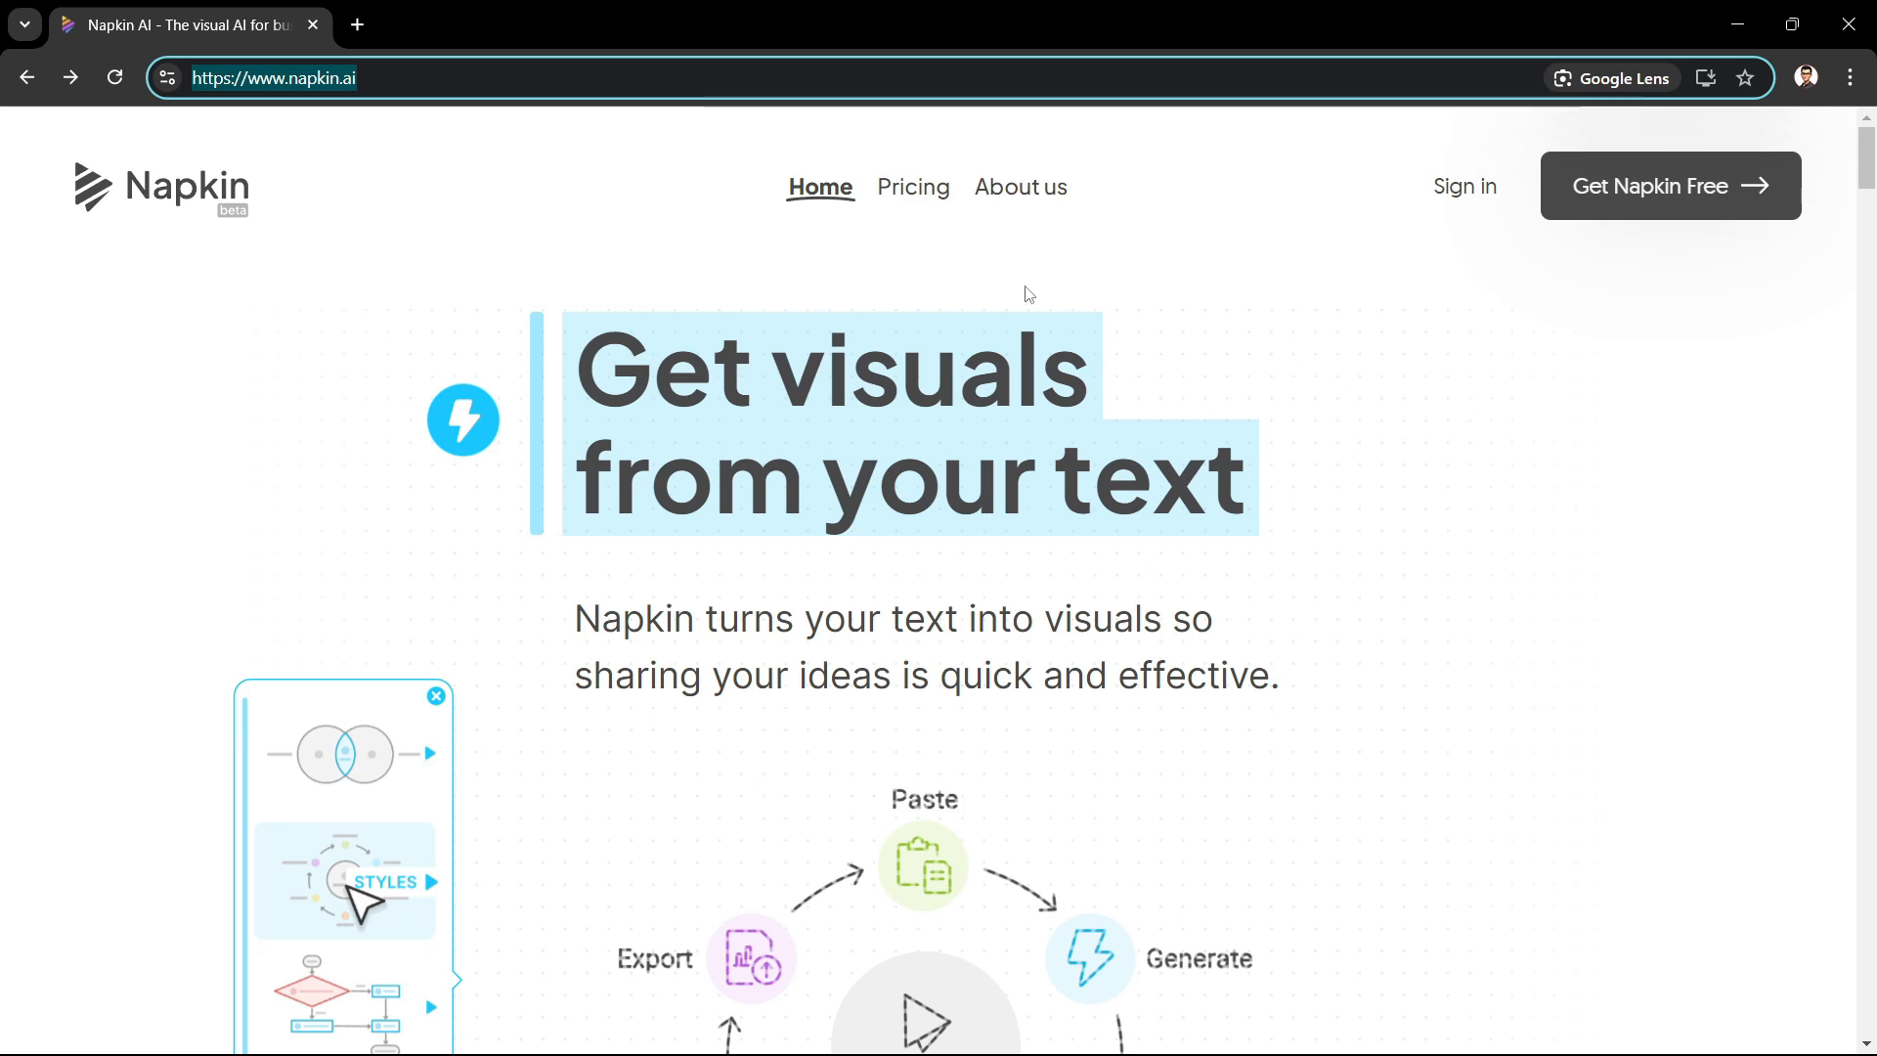
# Step: Open the Pricing page and review the Starter, Professional and Enterprise plans
pyautogui.click(913, 190)
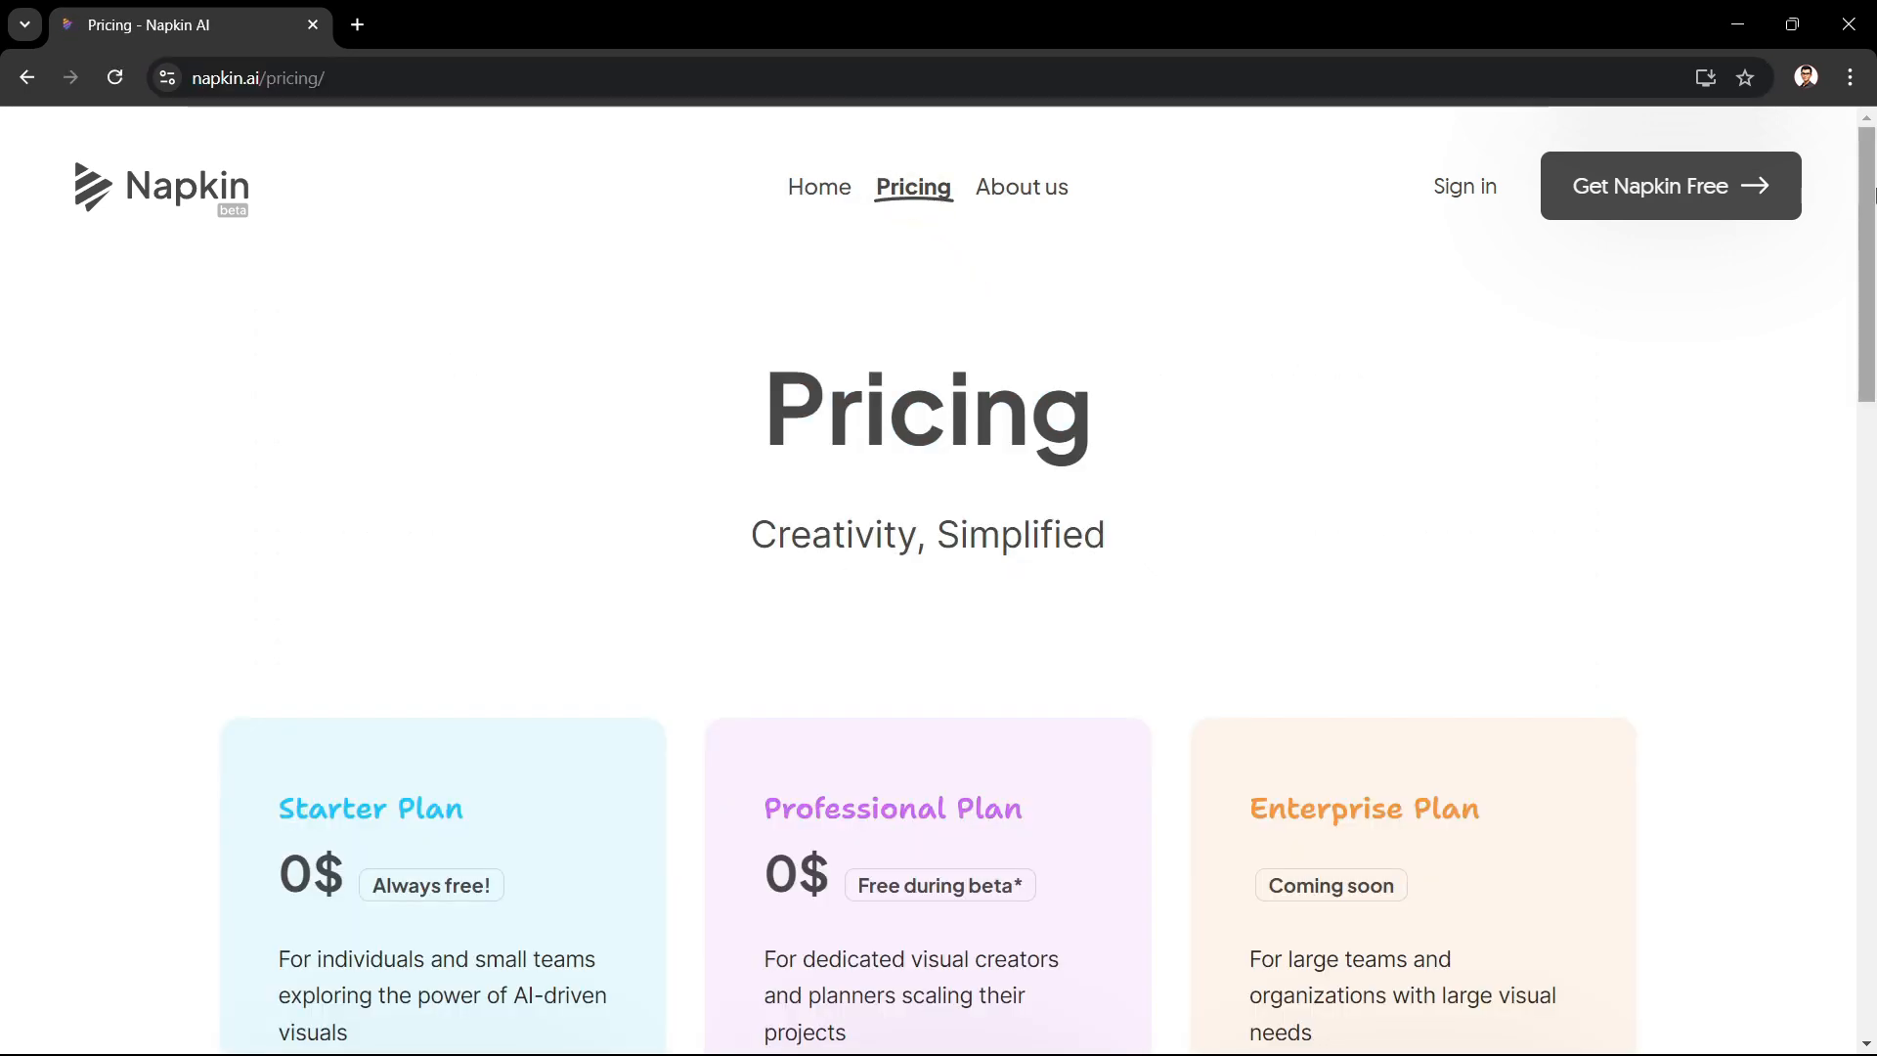
pyautogui.moveTo(1871, 180); pyautogui.dragTo(1871, 354)
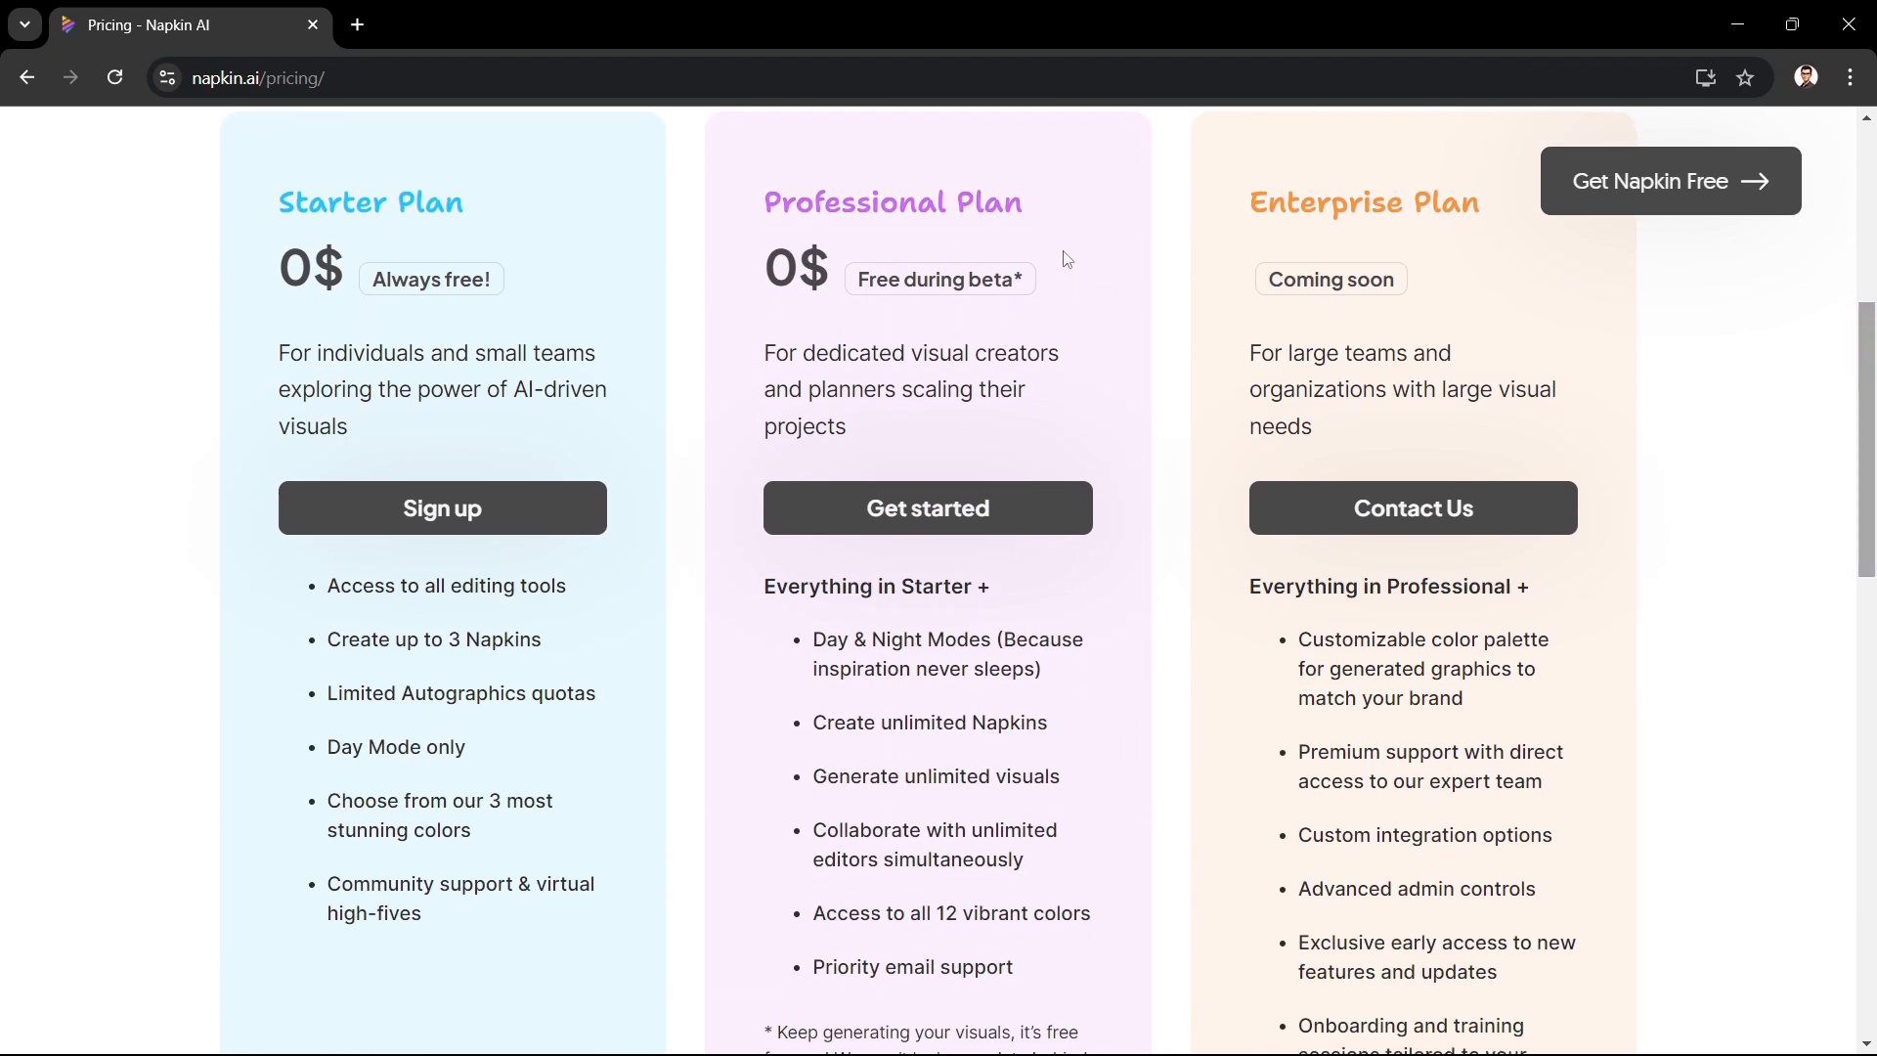
pyautogui.click(1090, 228)
# Step: Open the Napkin app and start a new napkin drafted with AI
pyautogui.click(1650, 185)
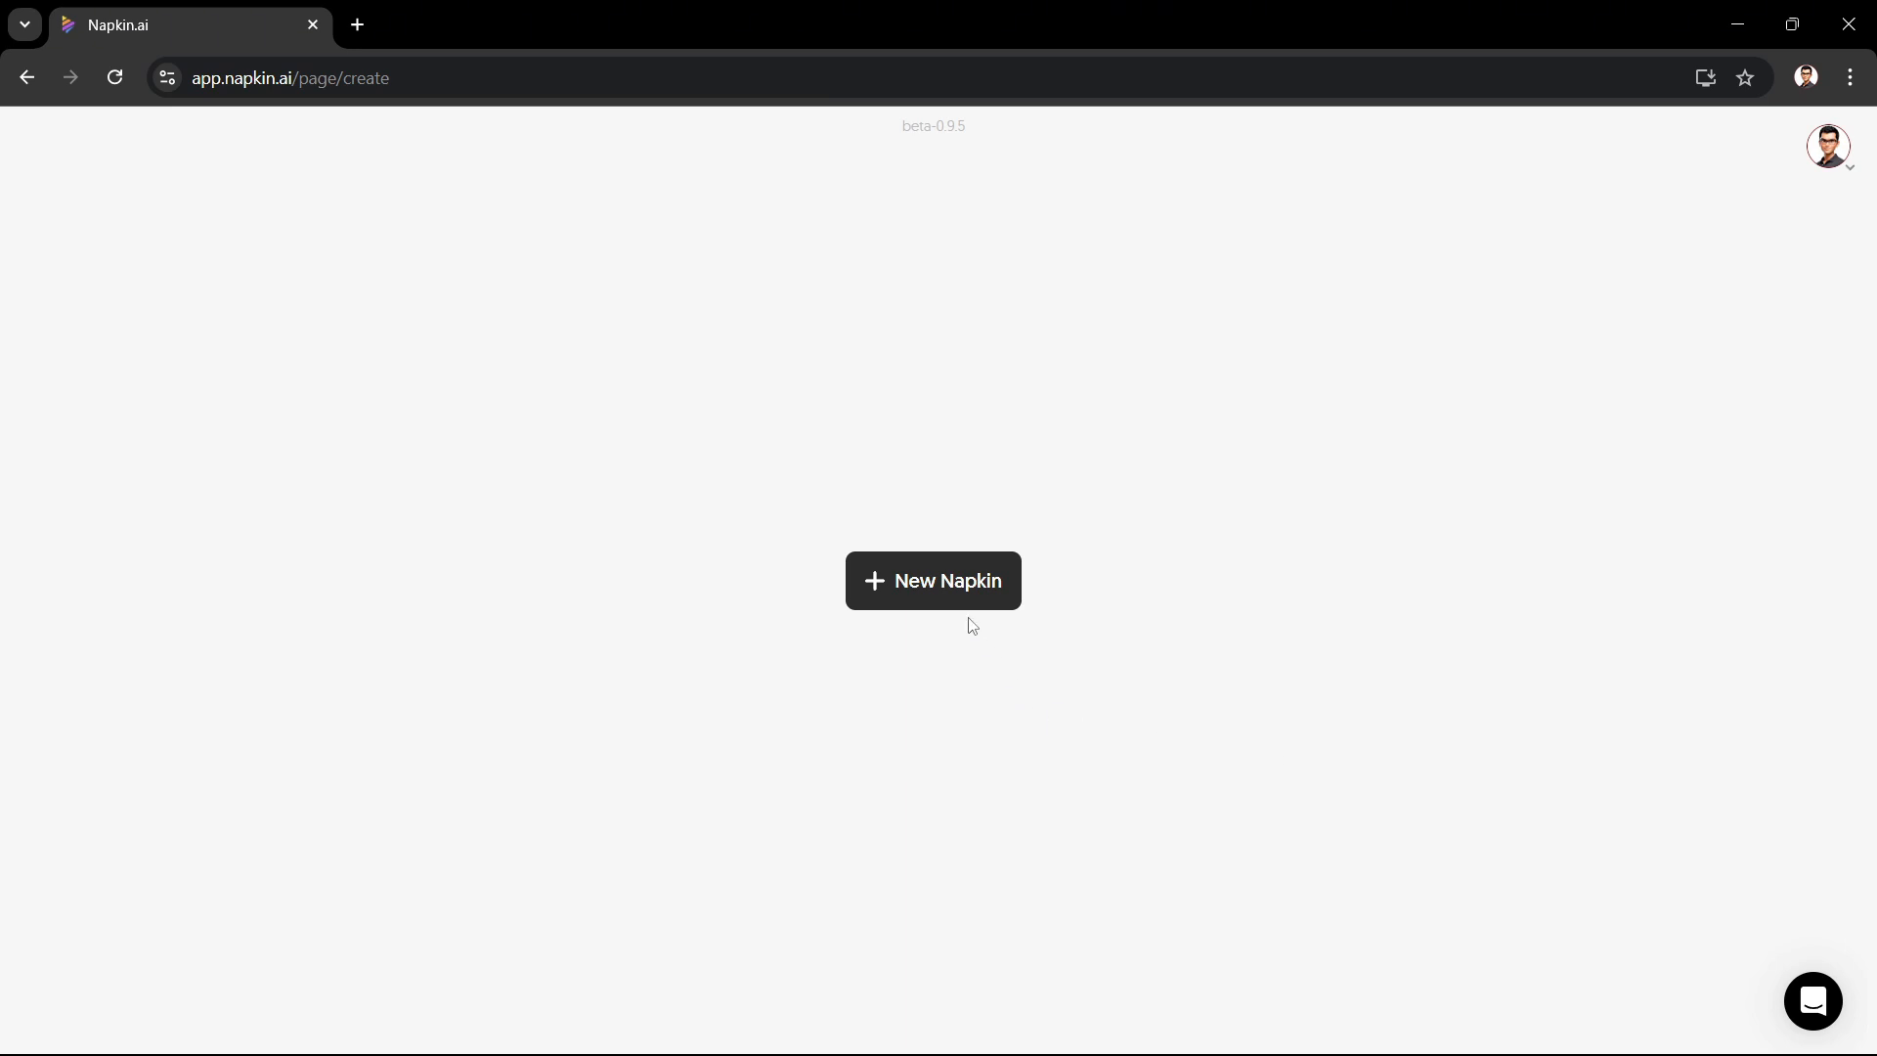
pyautogui.click(949, 594)
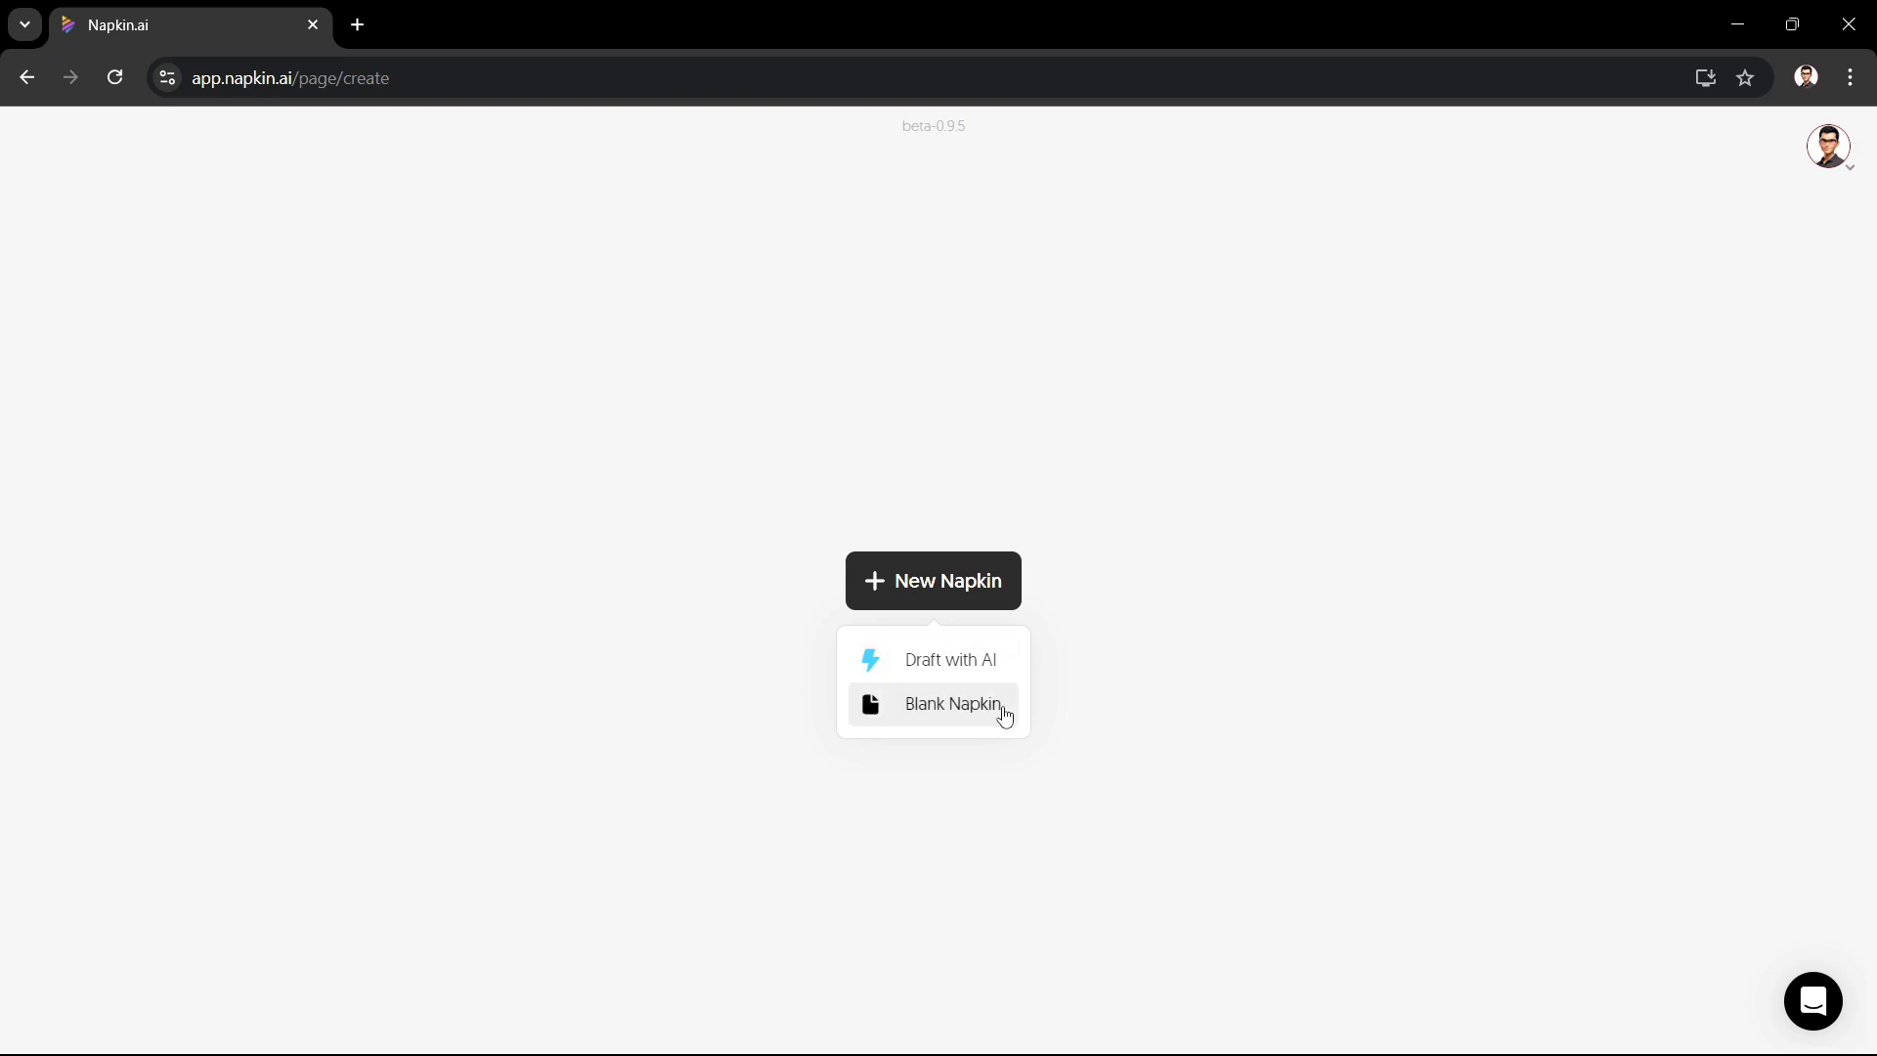
pyautogui.click(961, 665)
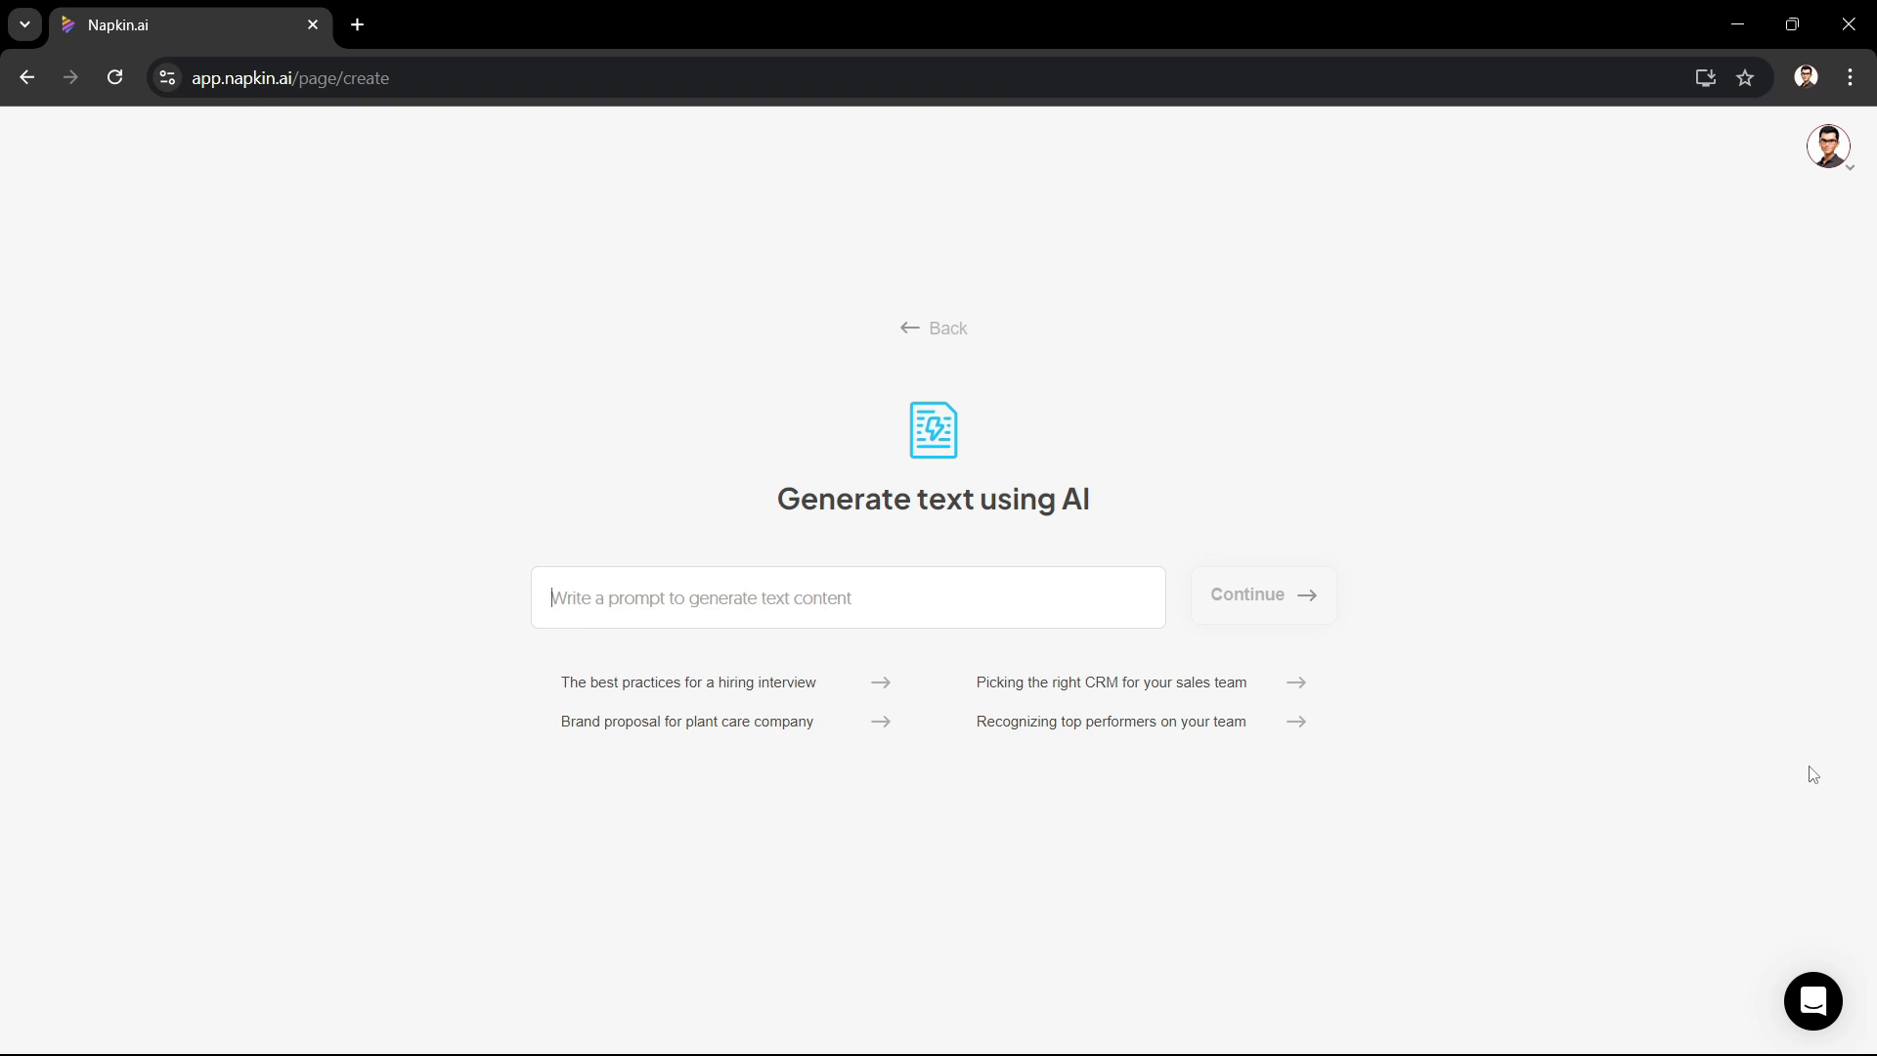
# Step: Generate a draft from the suggested prompt 'The best practices for a hiring interview'
pyautogui.click(870, 694)
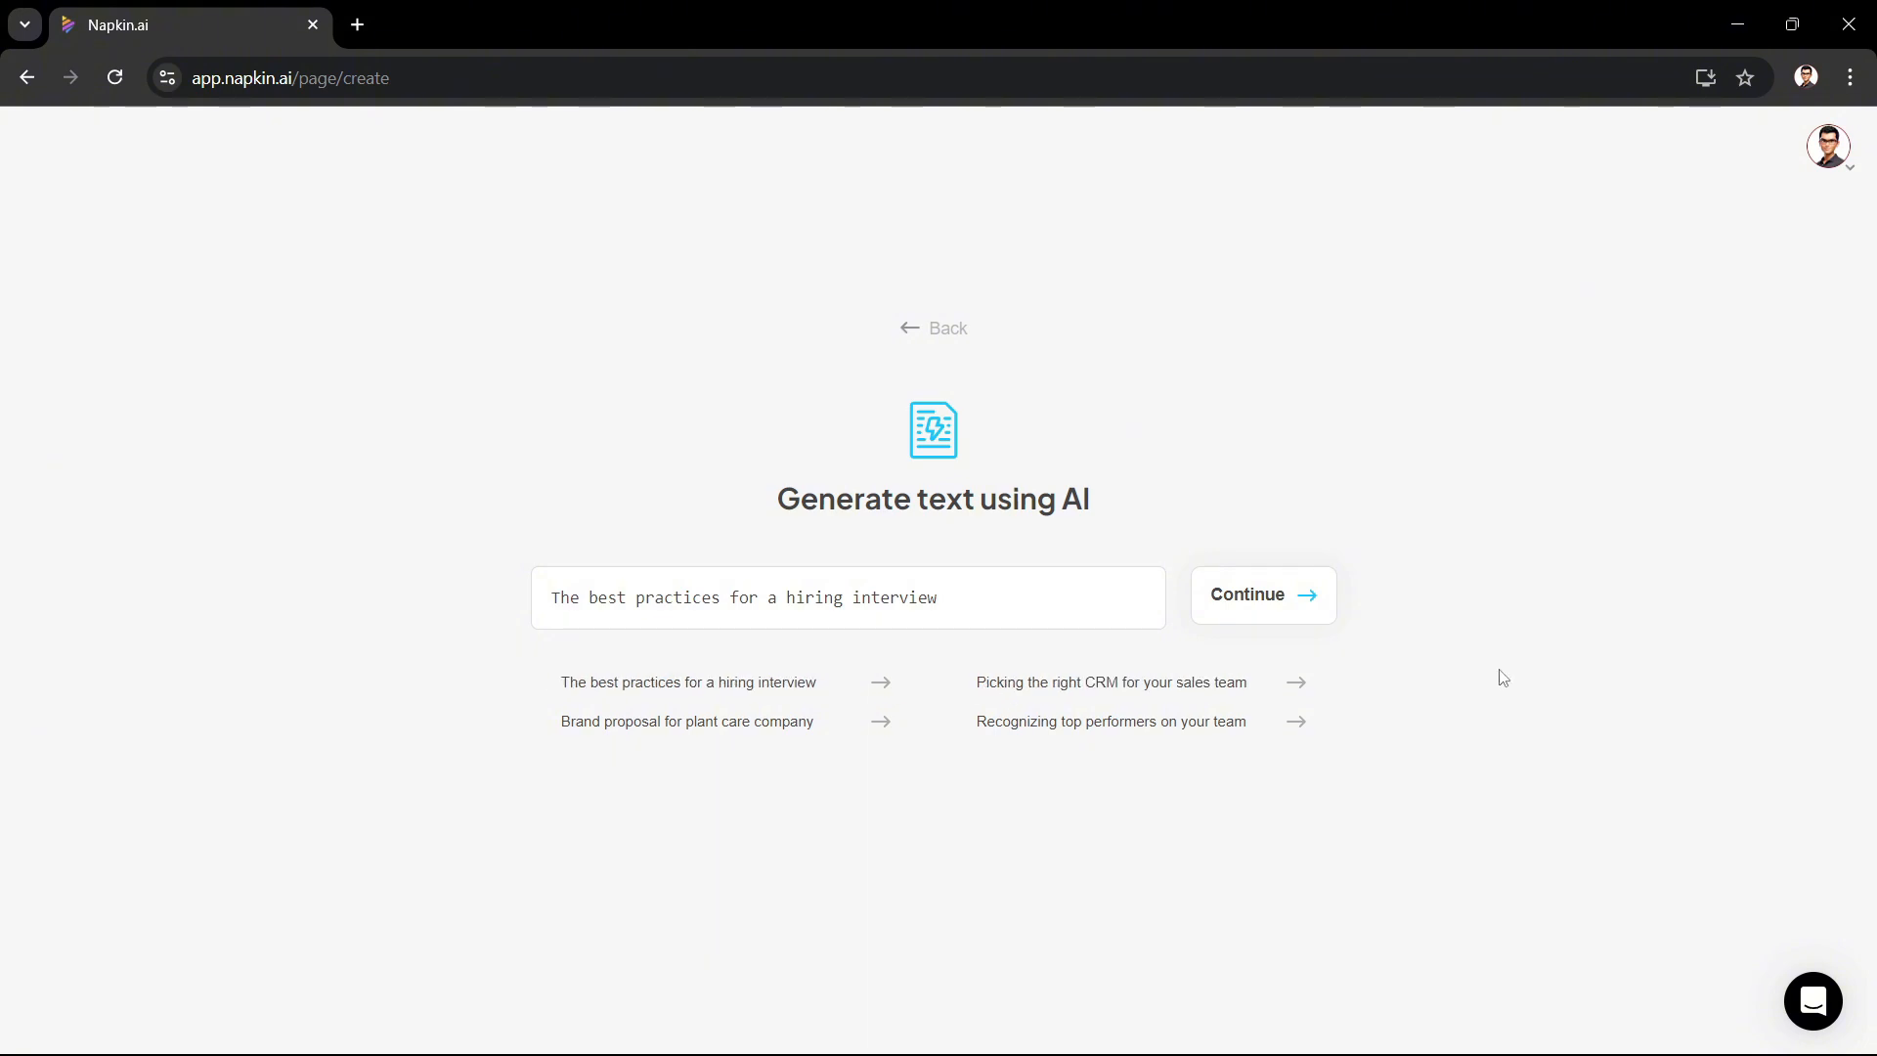
pyautogui.click(1261, 618)
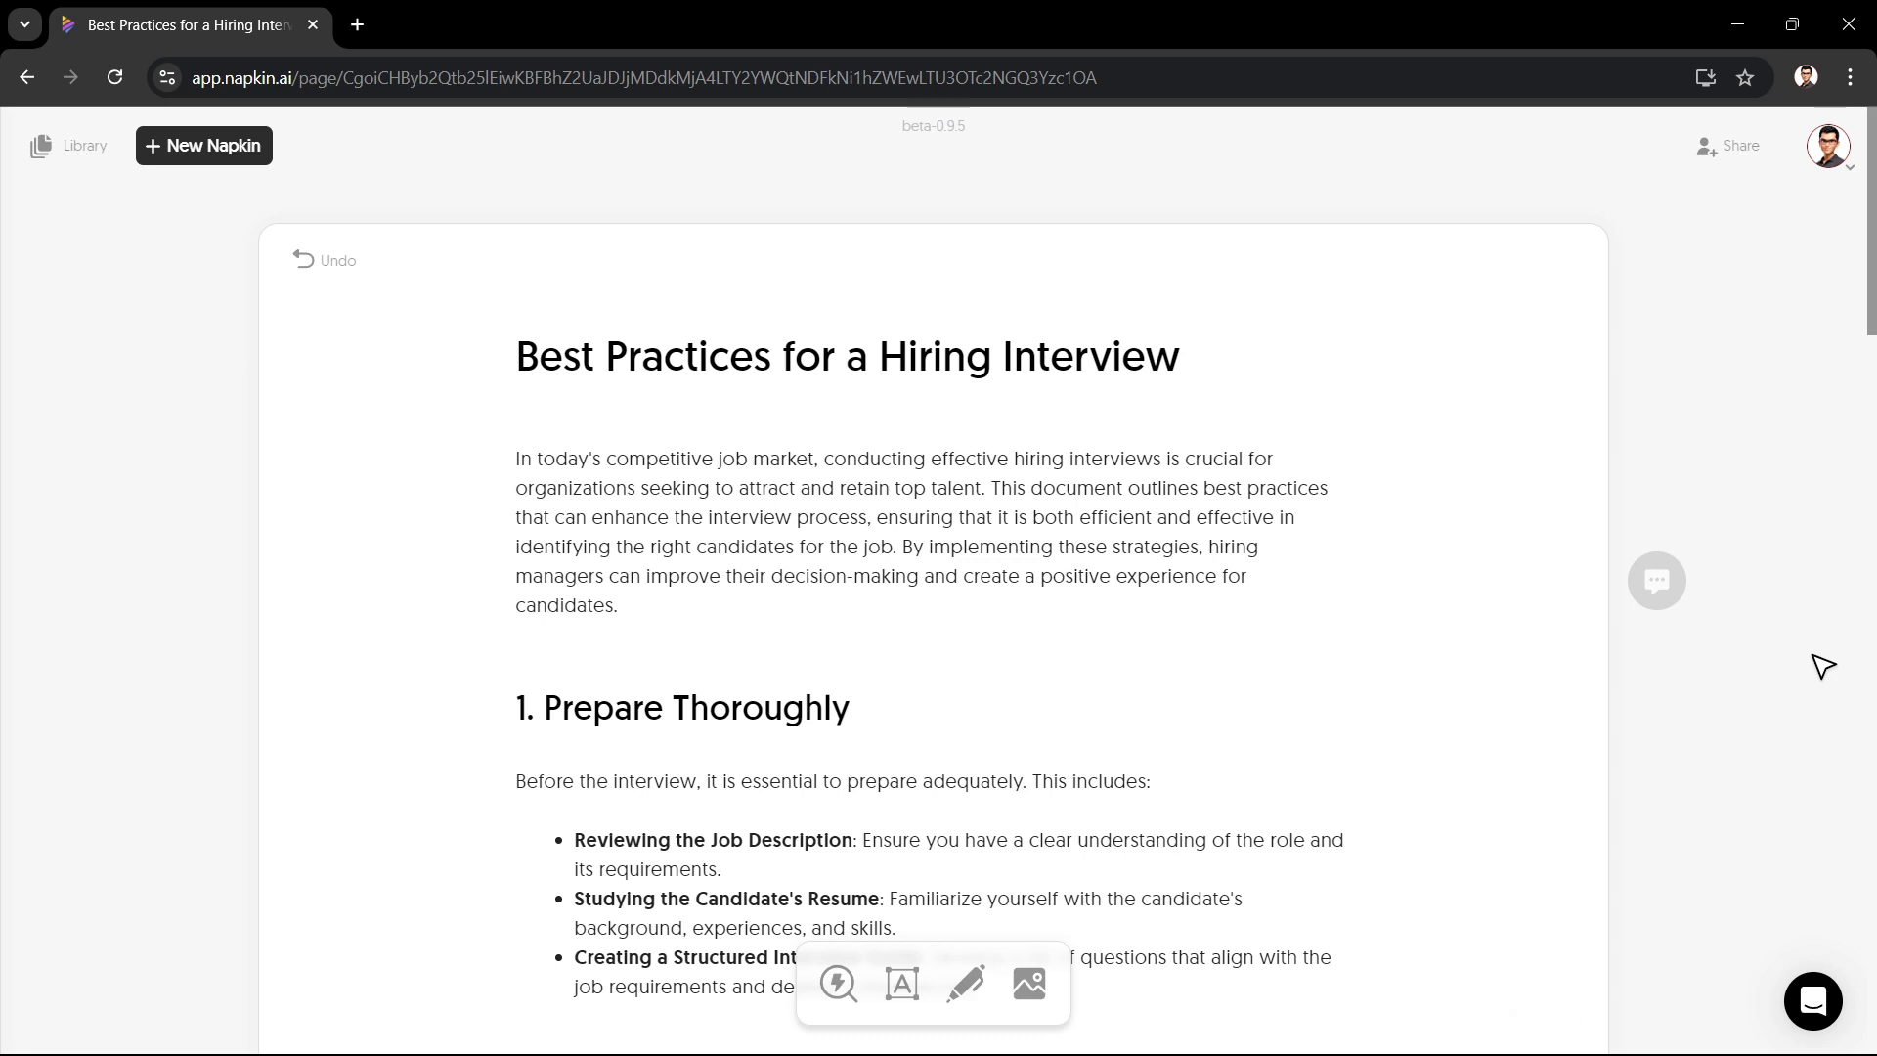
pyautogui.moveTo(1870, 270)
pyautogui.mouseDown()
pyautogui.moveTo(1845, 390)
pyautogui.moveTo(1866, 902)
pyautogui.moveTo(1868, 244)
pyautogui.mouseUp()
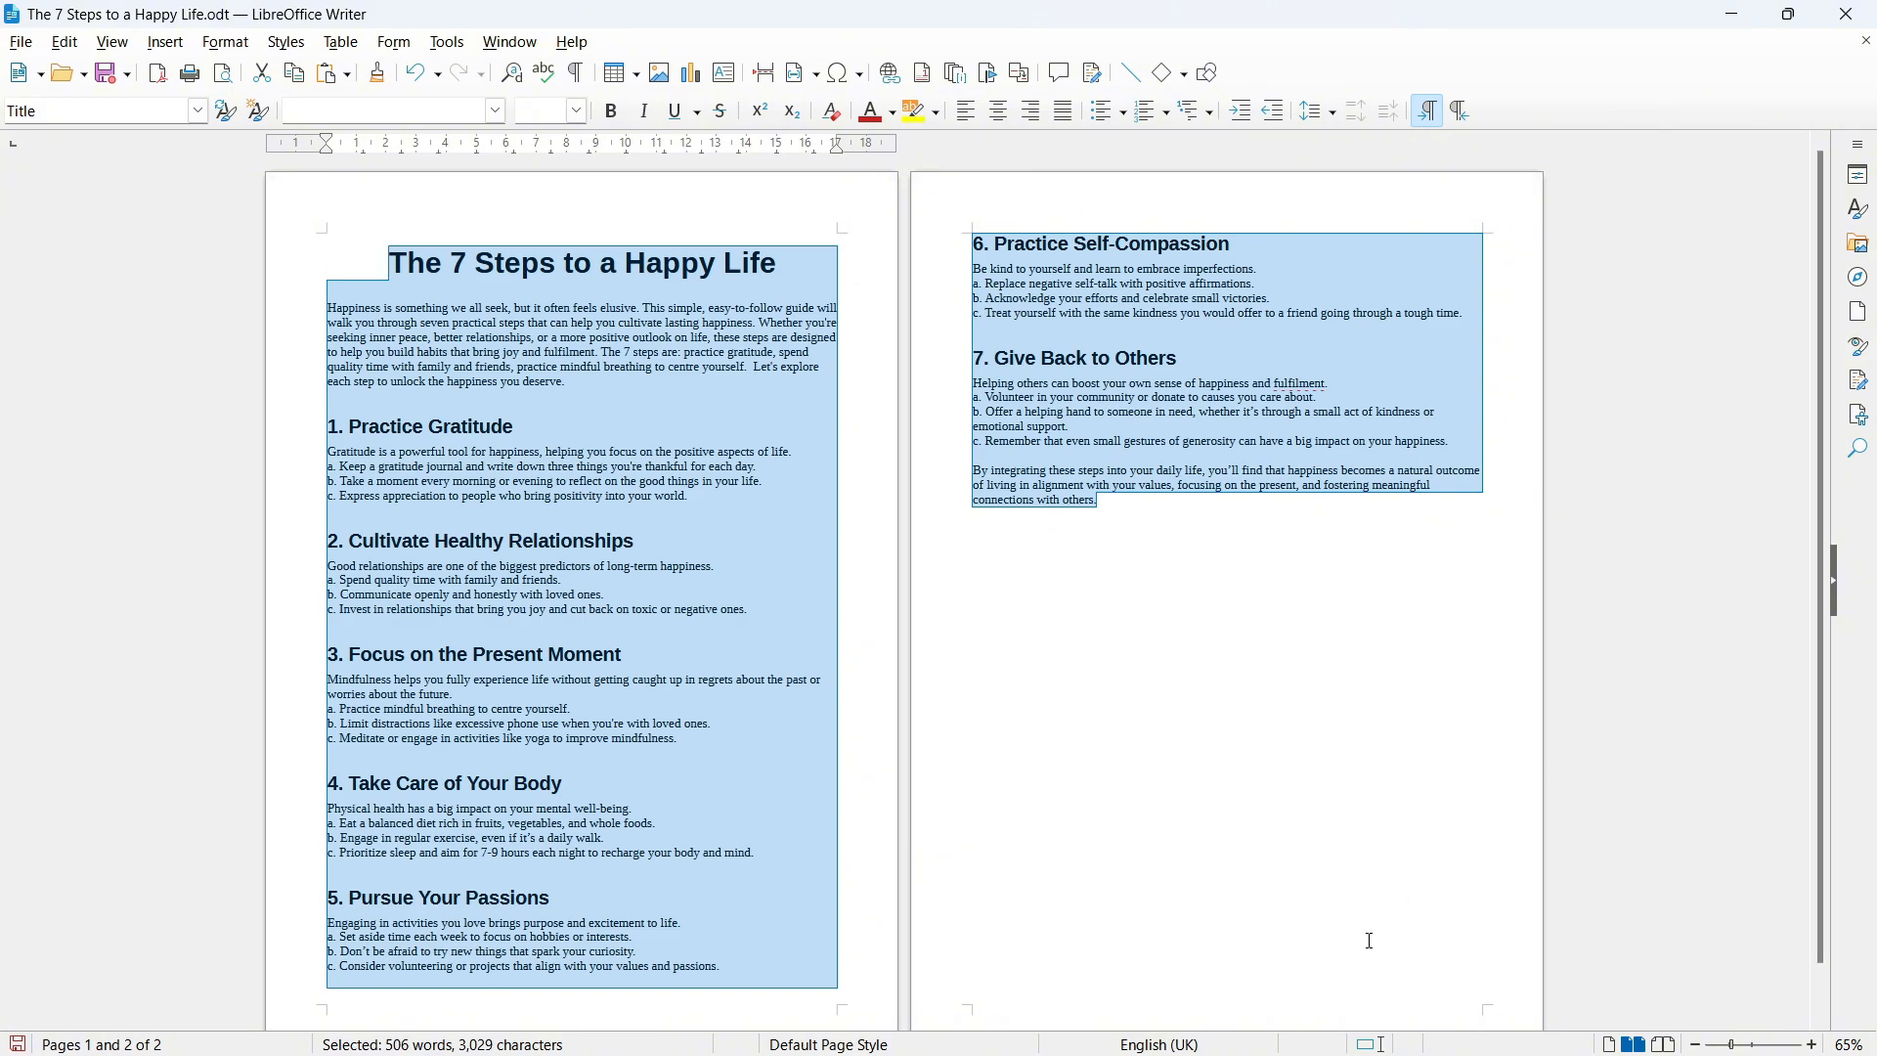
# Step: Return to the browser and paste the selected Writer document text into a new blank napkin
pyautogui.moveTo(1088, 1037)
pyautogui.click(1024, 1028)
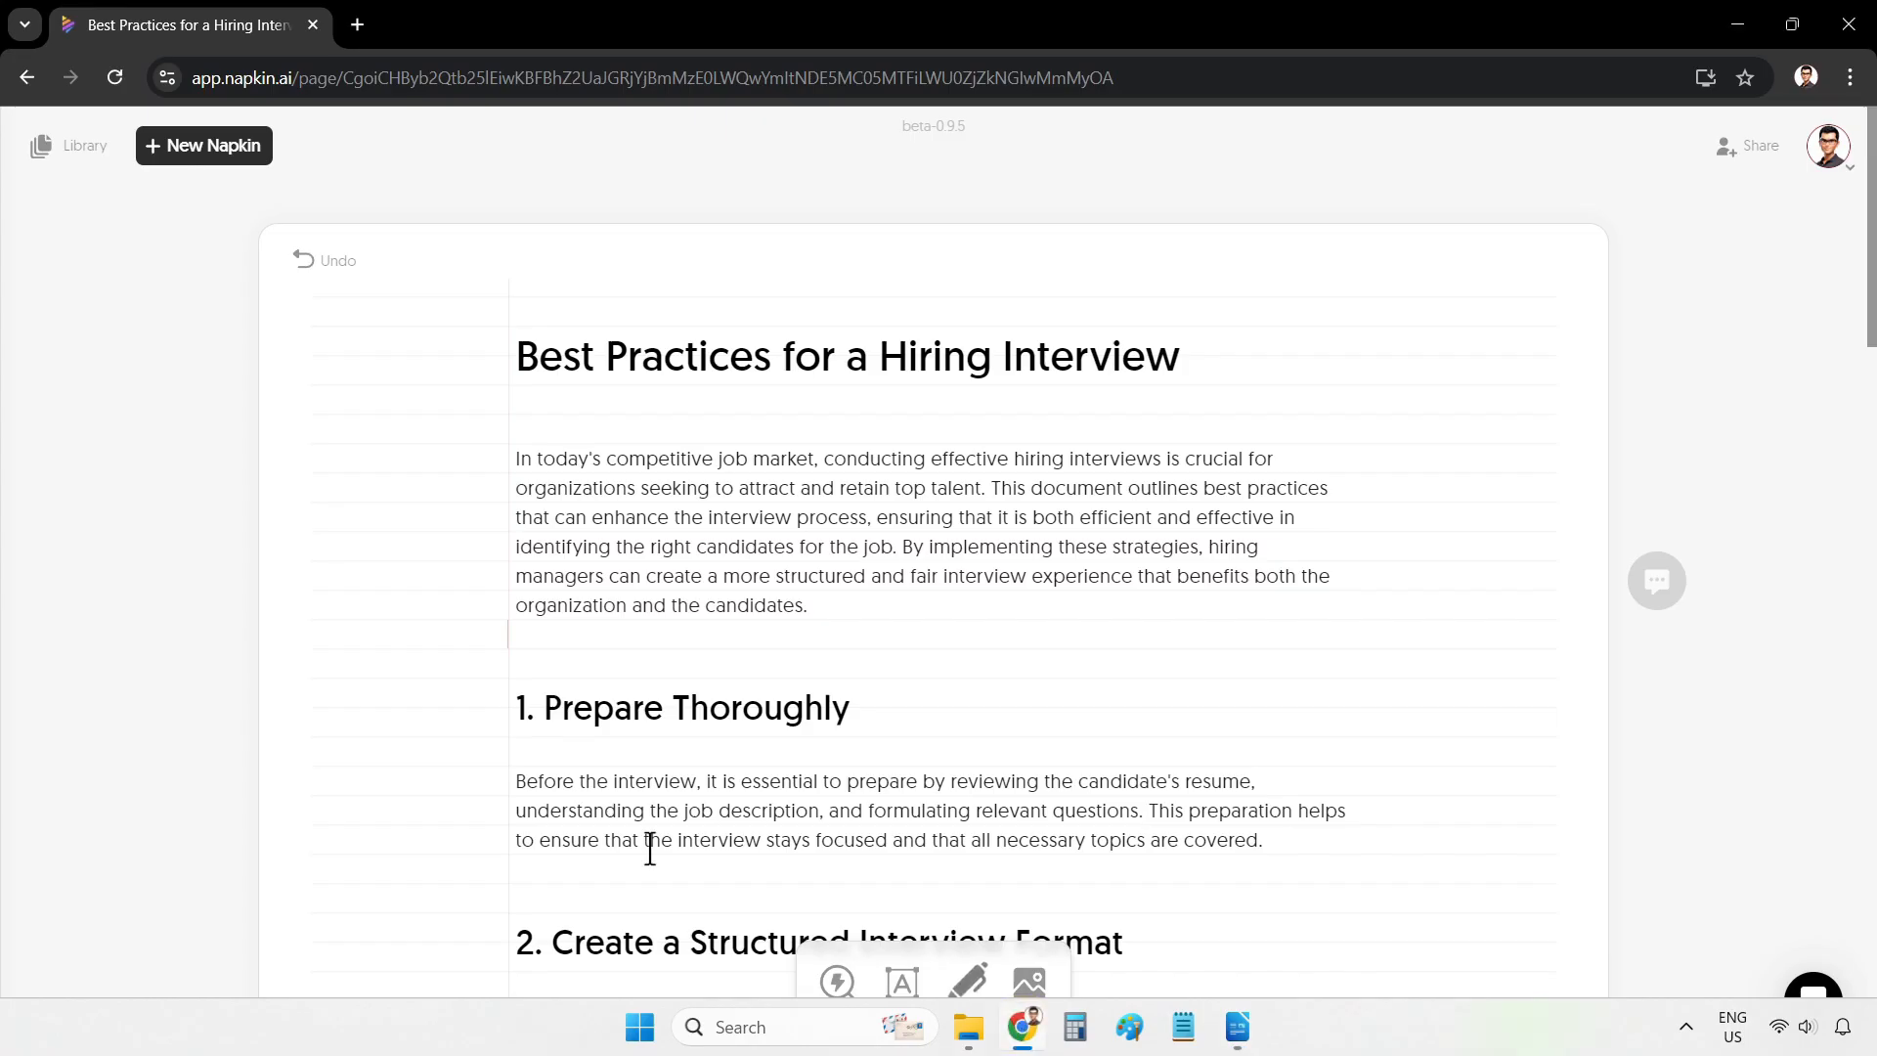
pyautogui.click(204, 143)
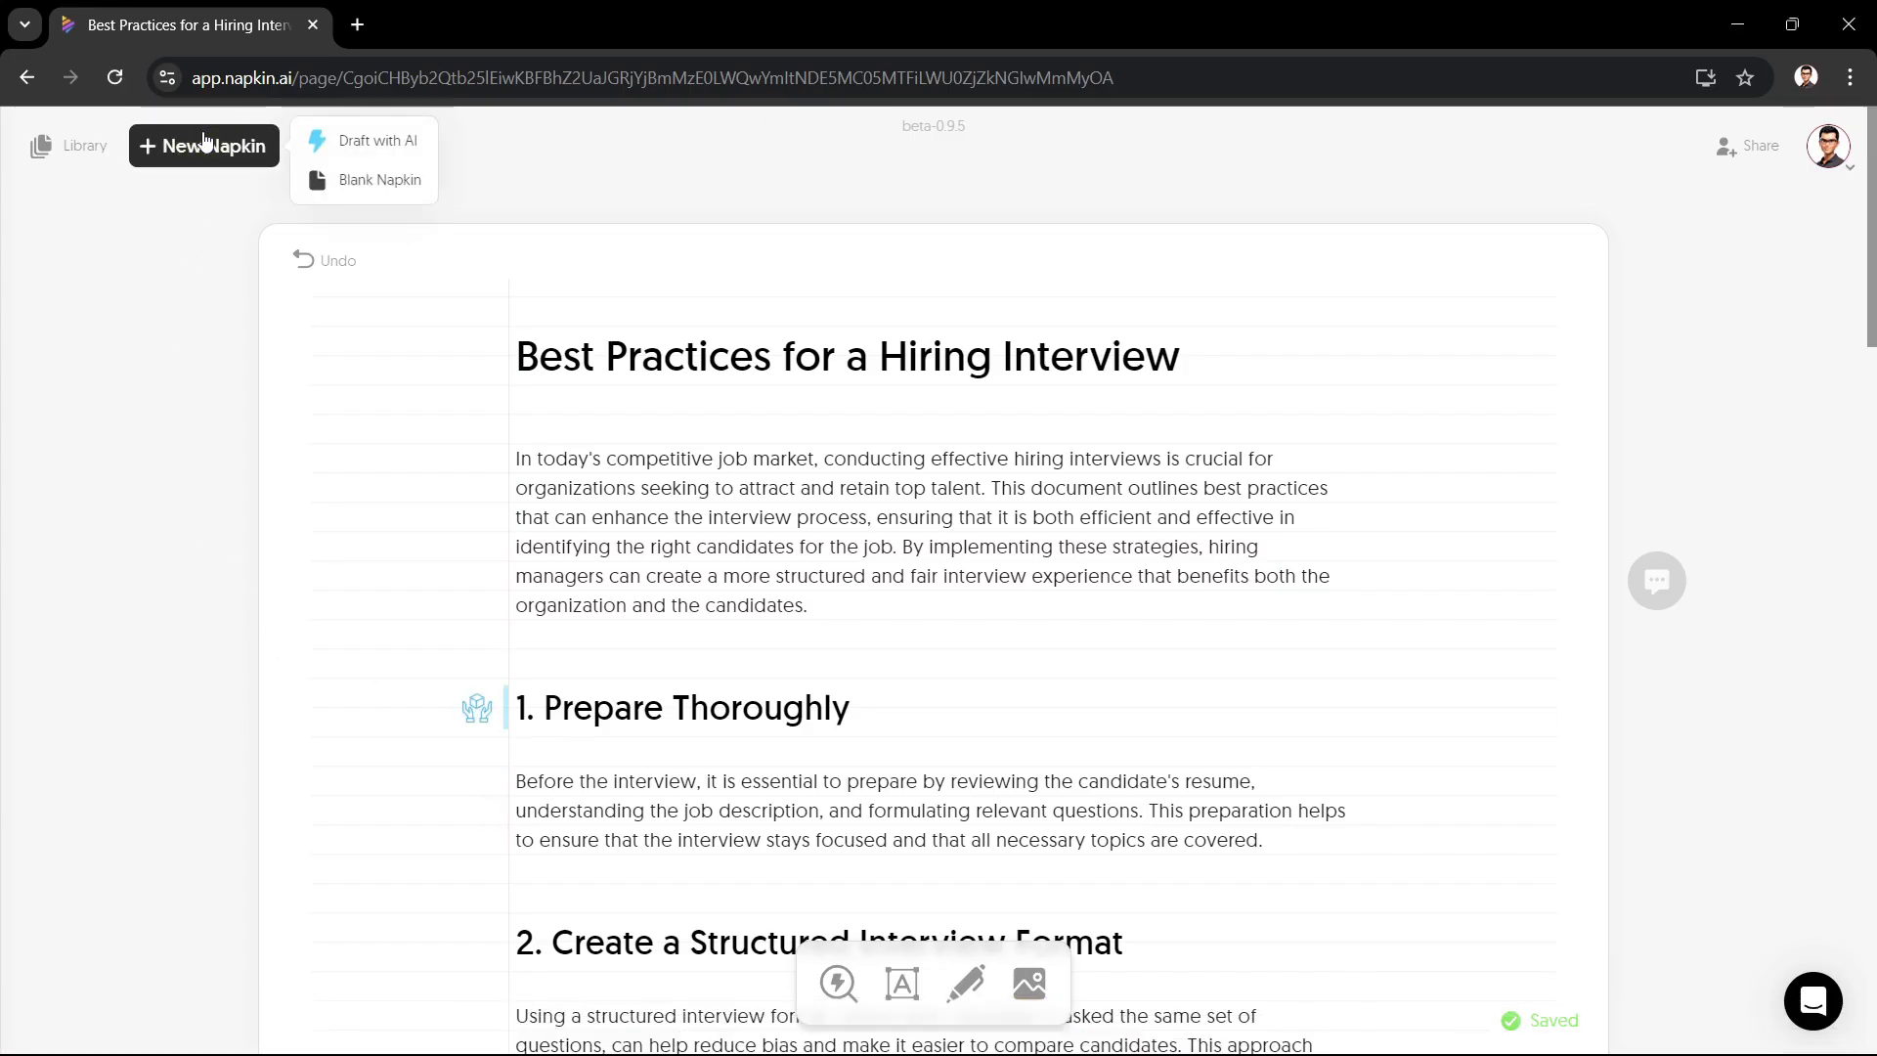
pyautogui.click(403, 184)
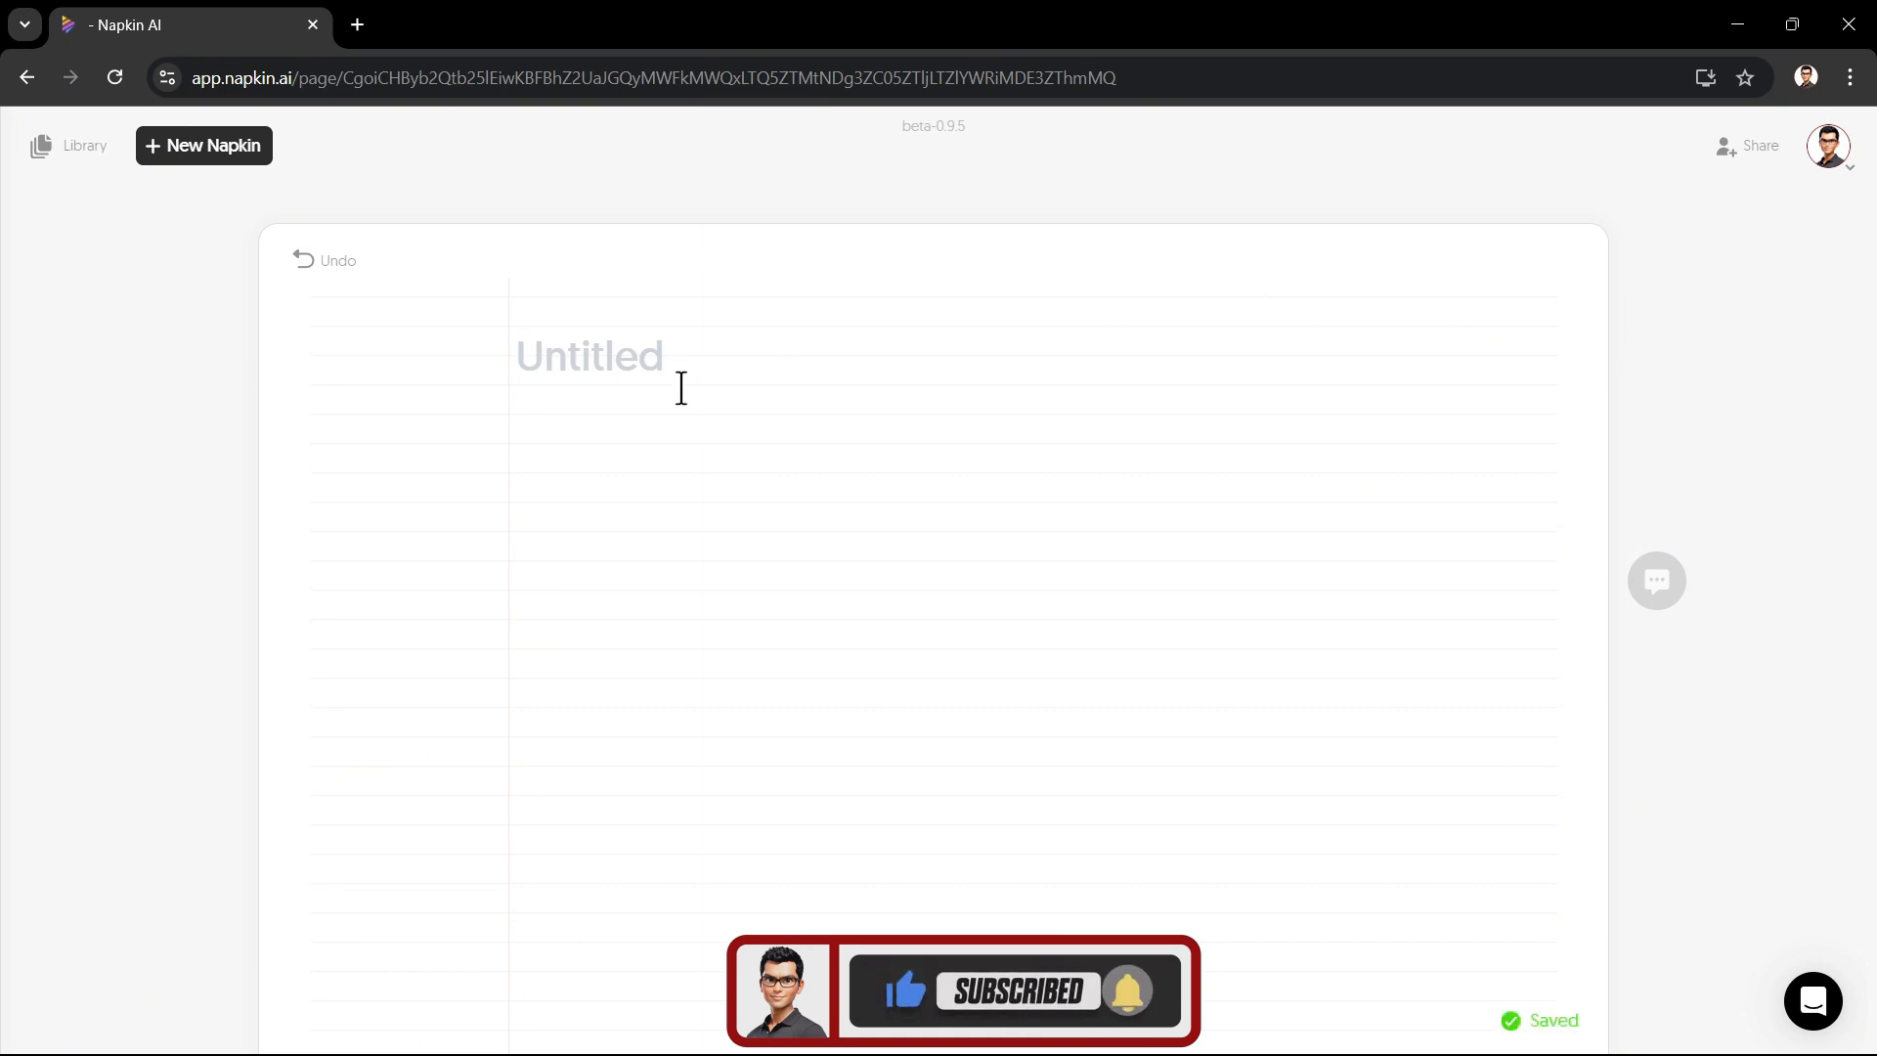
pyautogui.hotkey('ctrl', 'v')
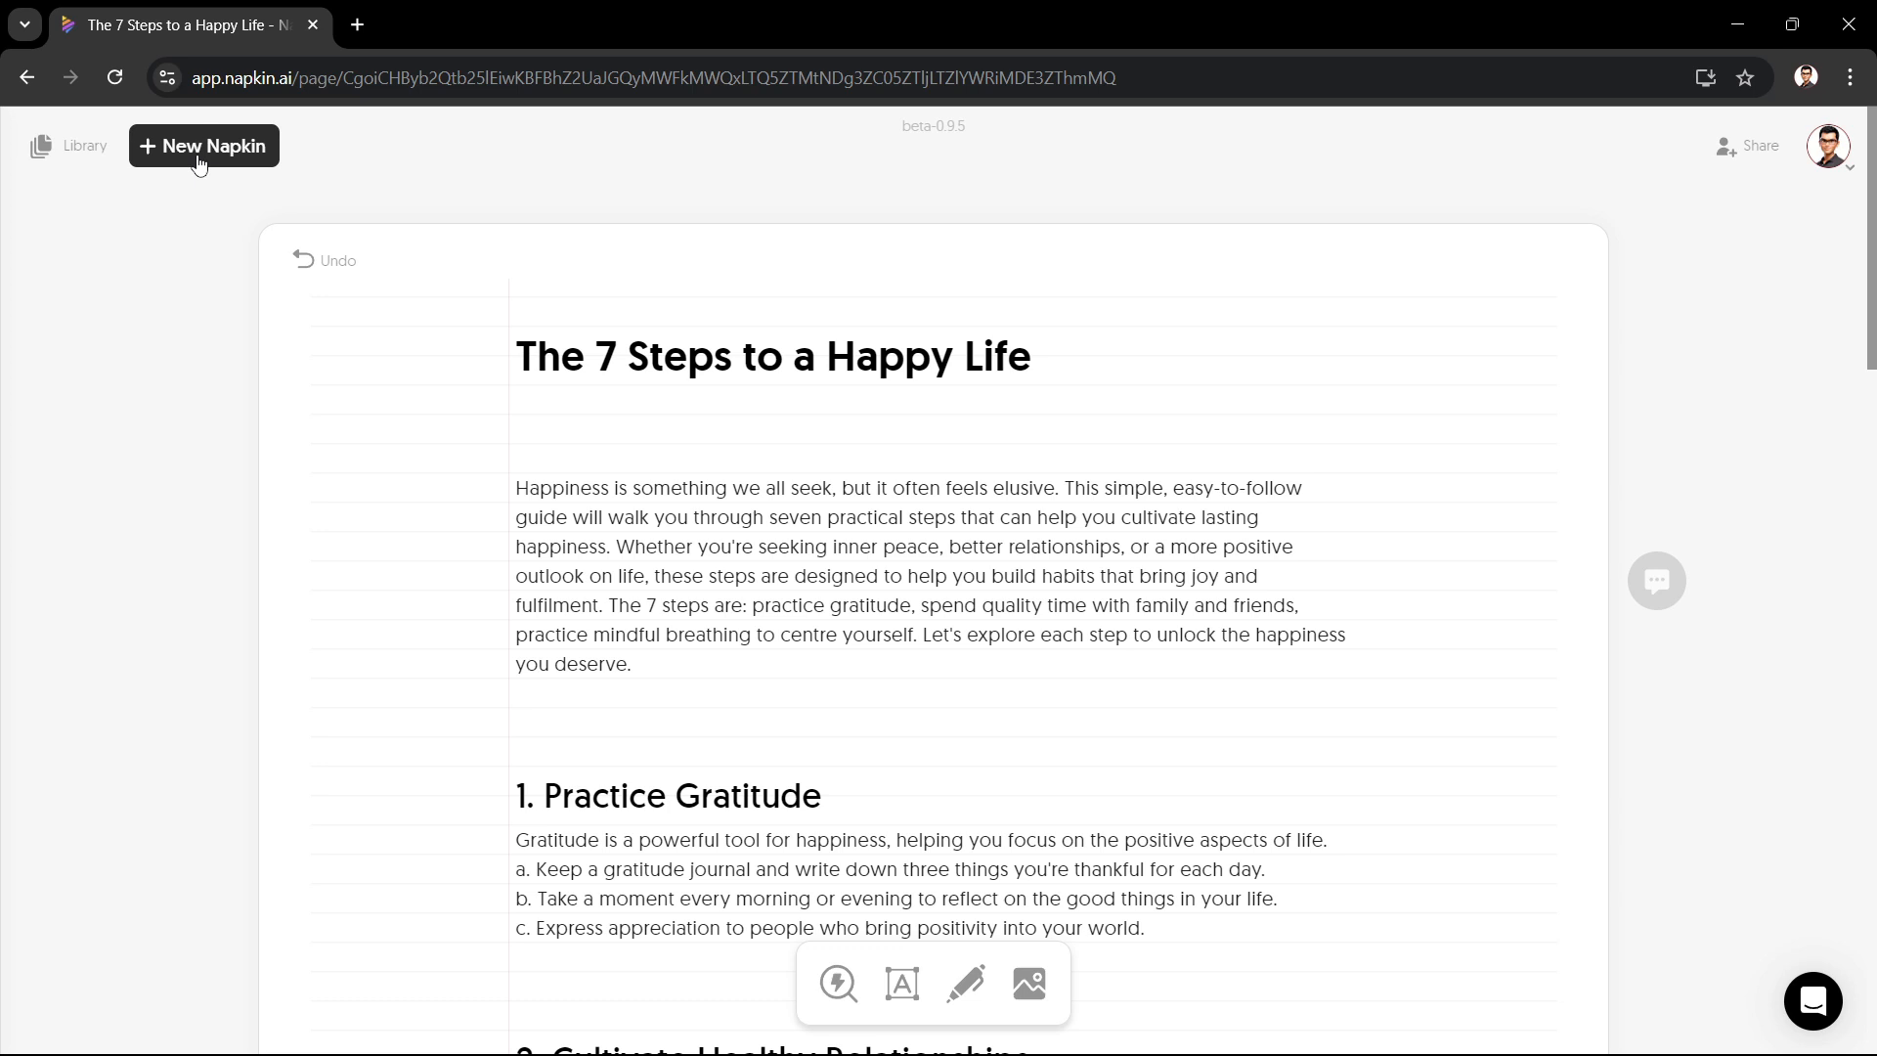
# Step: Open the library and switch to the 'Best Practices for a Hiring Interview' napkin
pyautogui.click(78, 163)
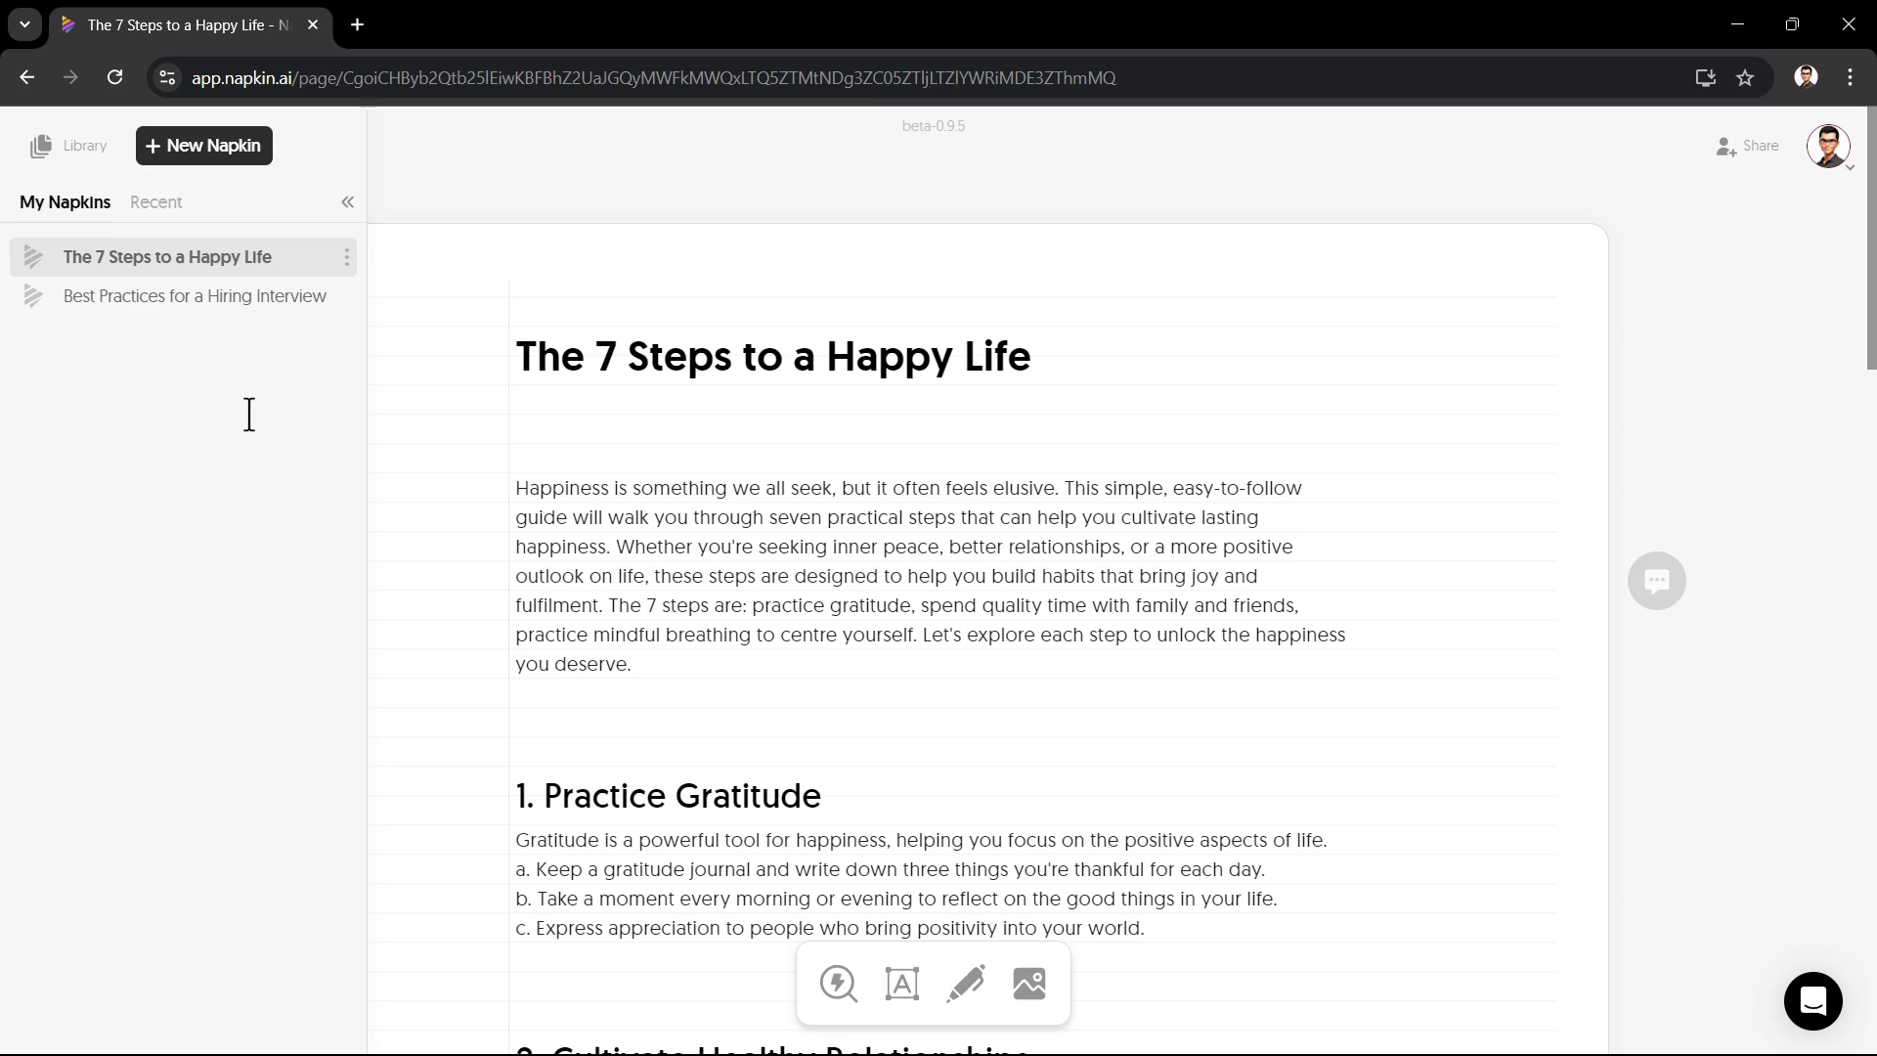
pyautogui.click(272, 301)
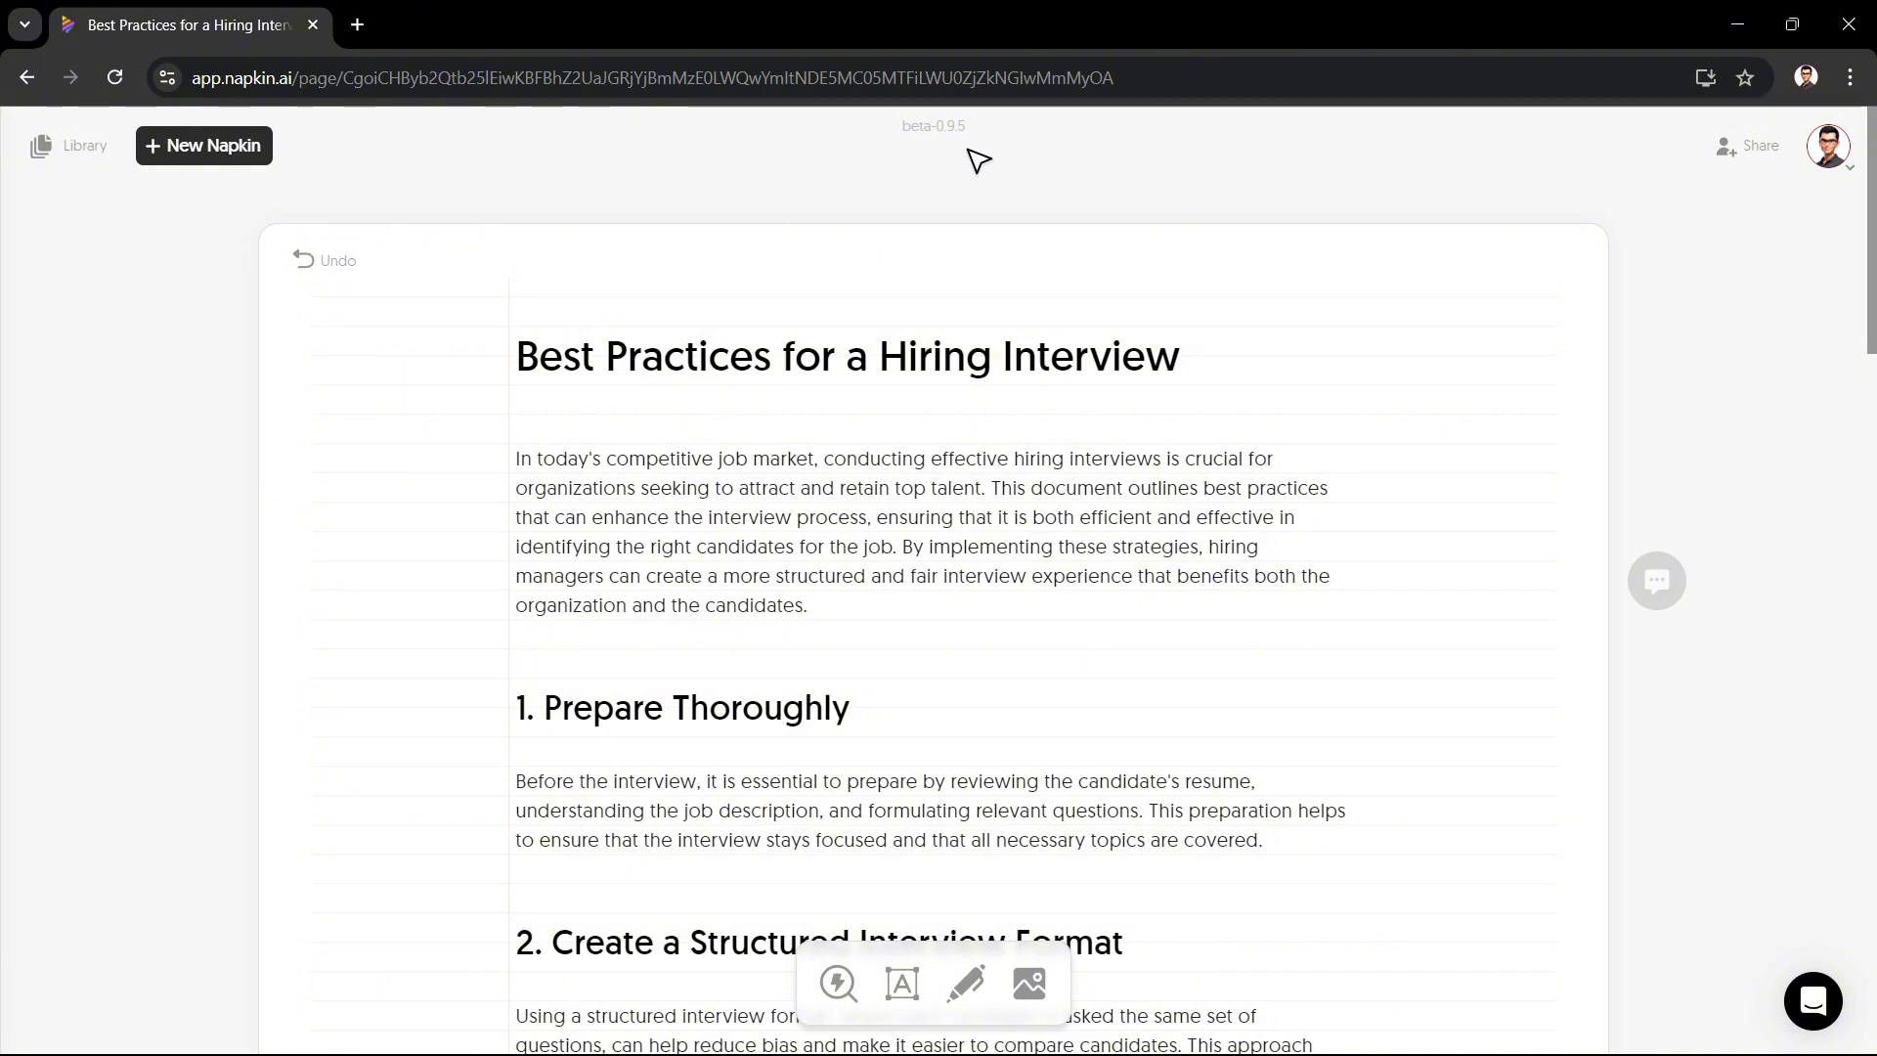
# Step: Examine the share dialog's email invite and permission options for this napkin
pyautogui.click(1763, 155)
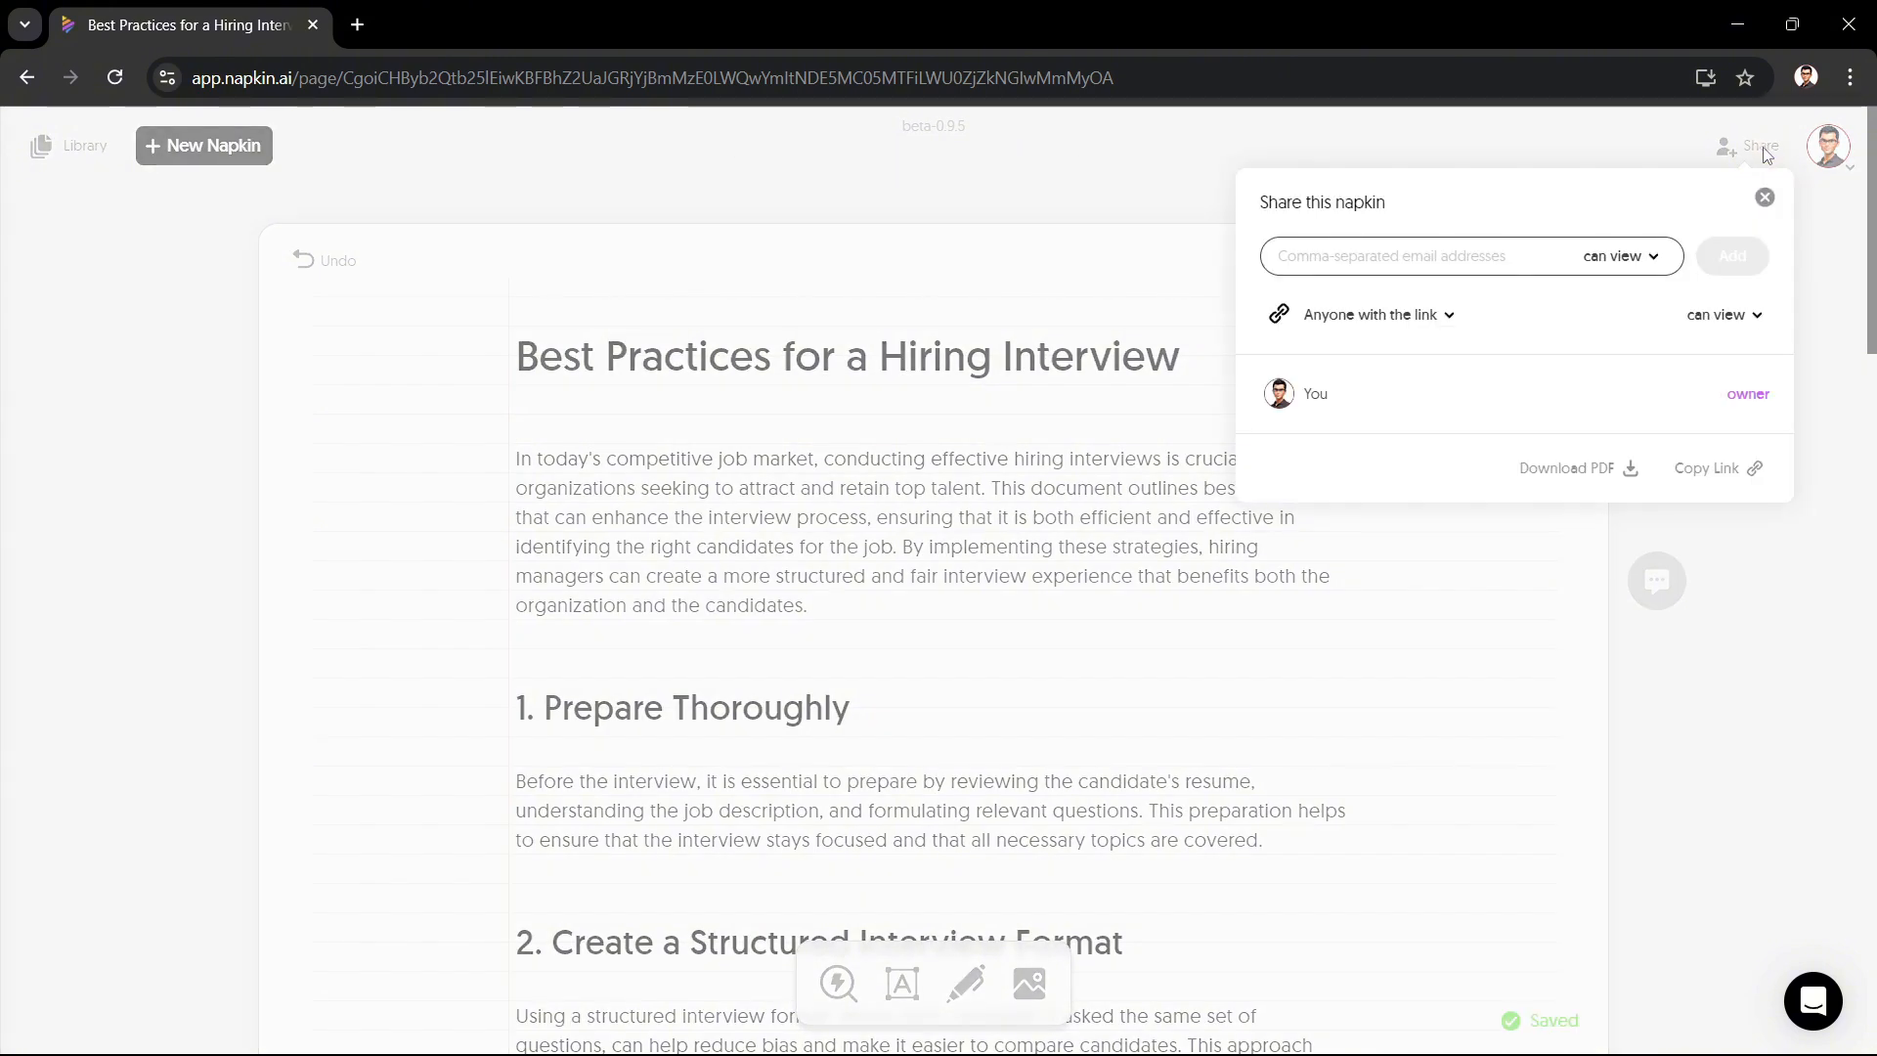
pyautogui.click(1460, 257)
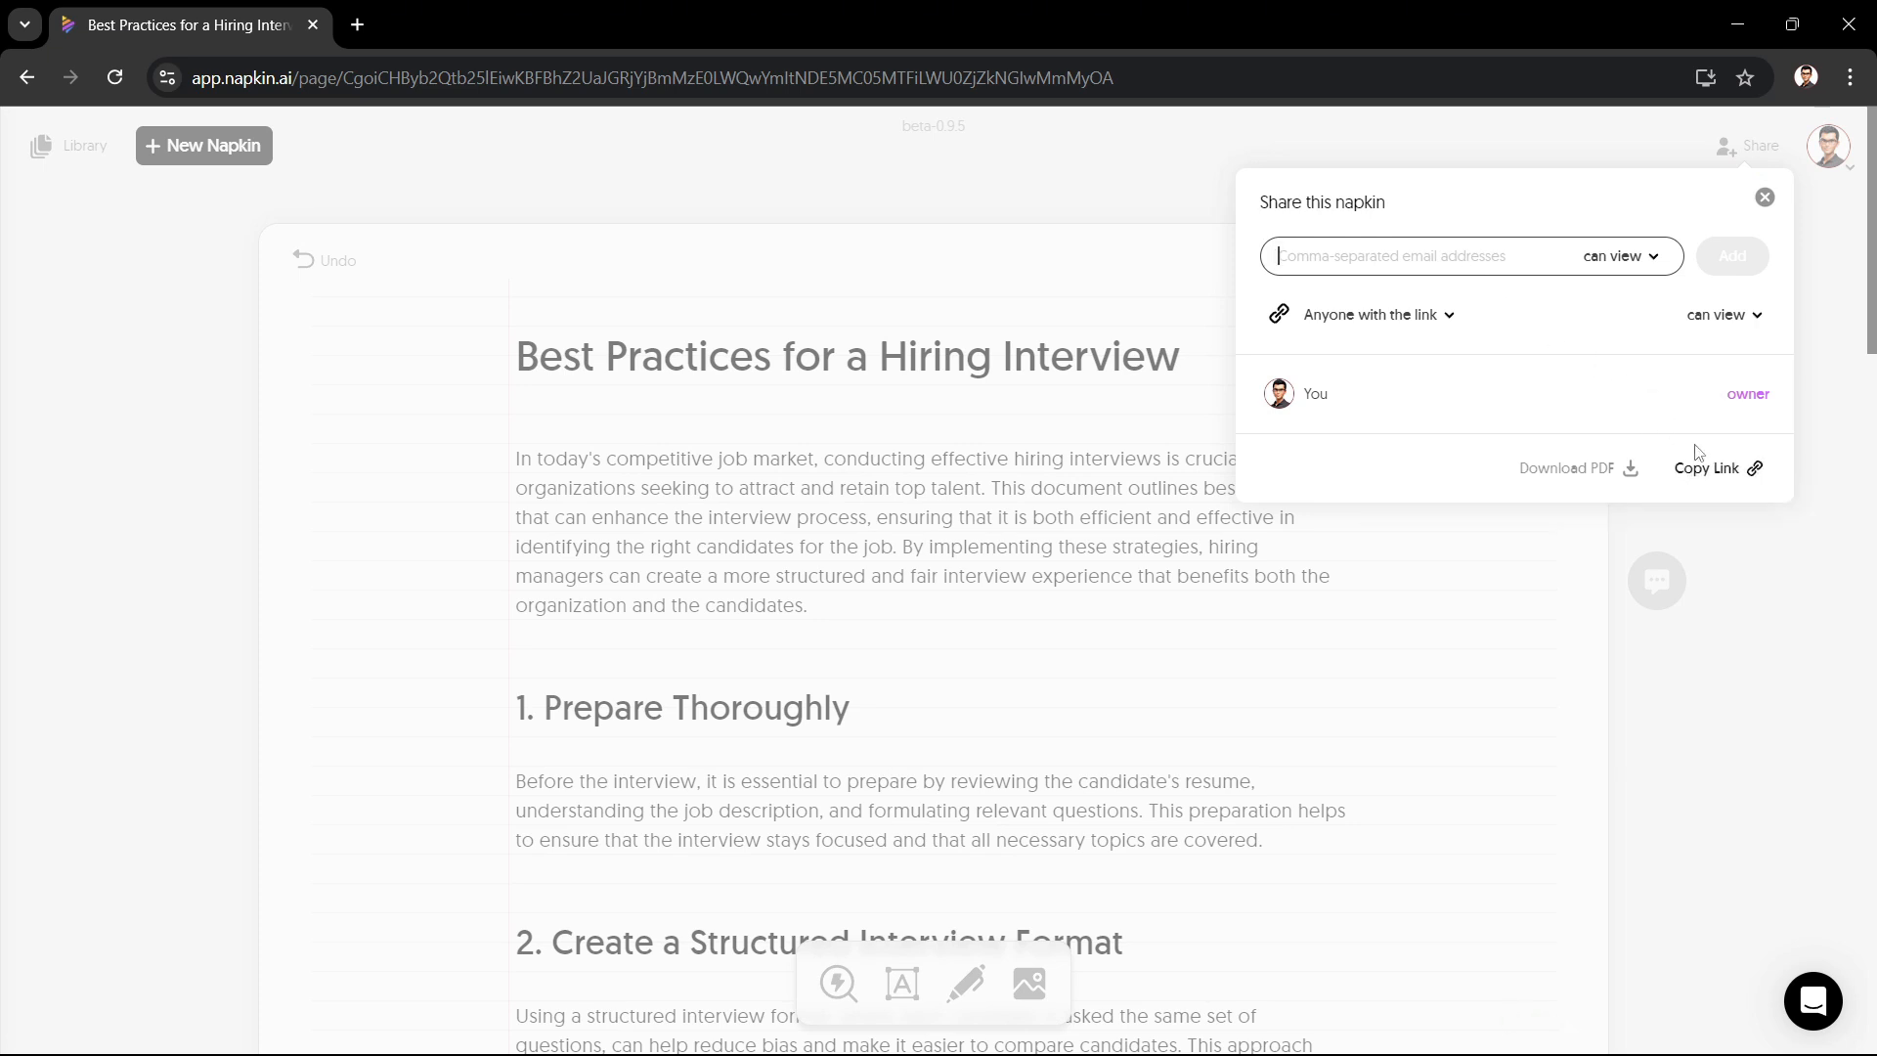
pyautogui.click(1662, 256)
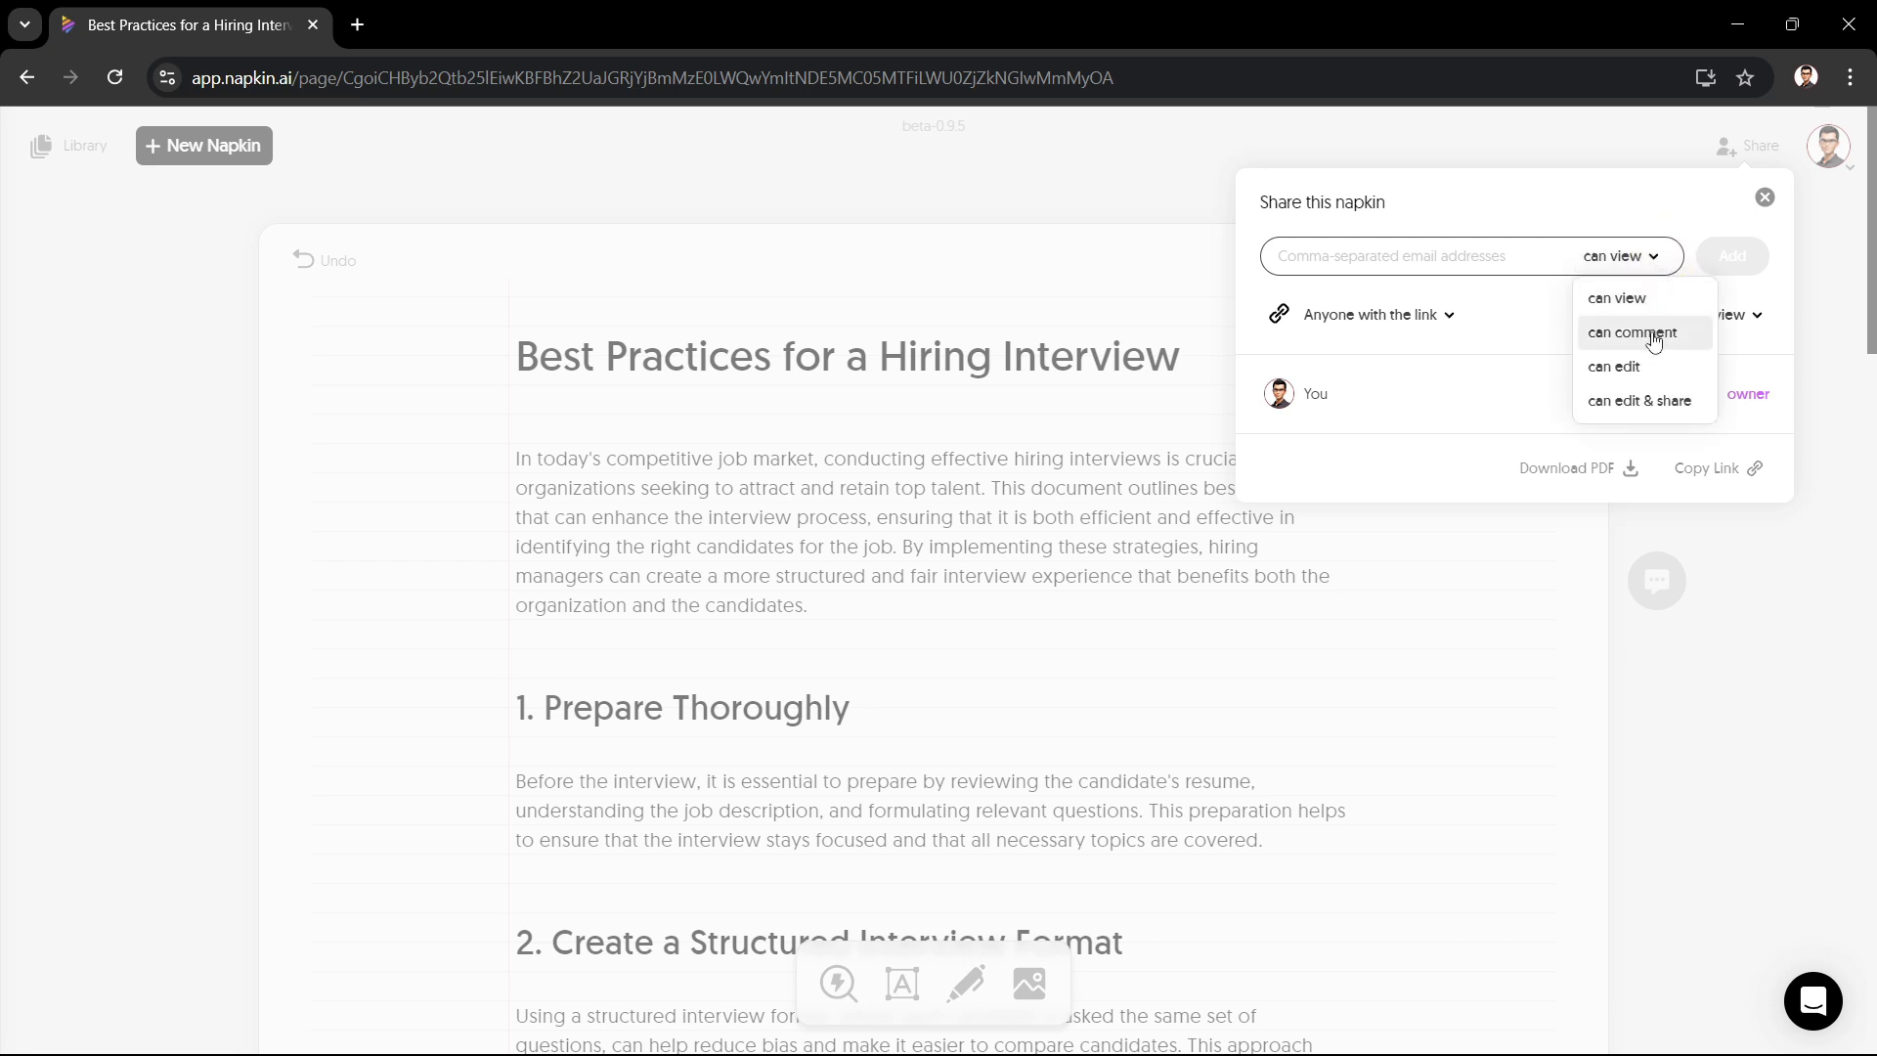
pyautogui.click(1437, 486)
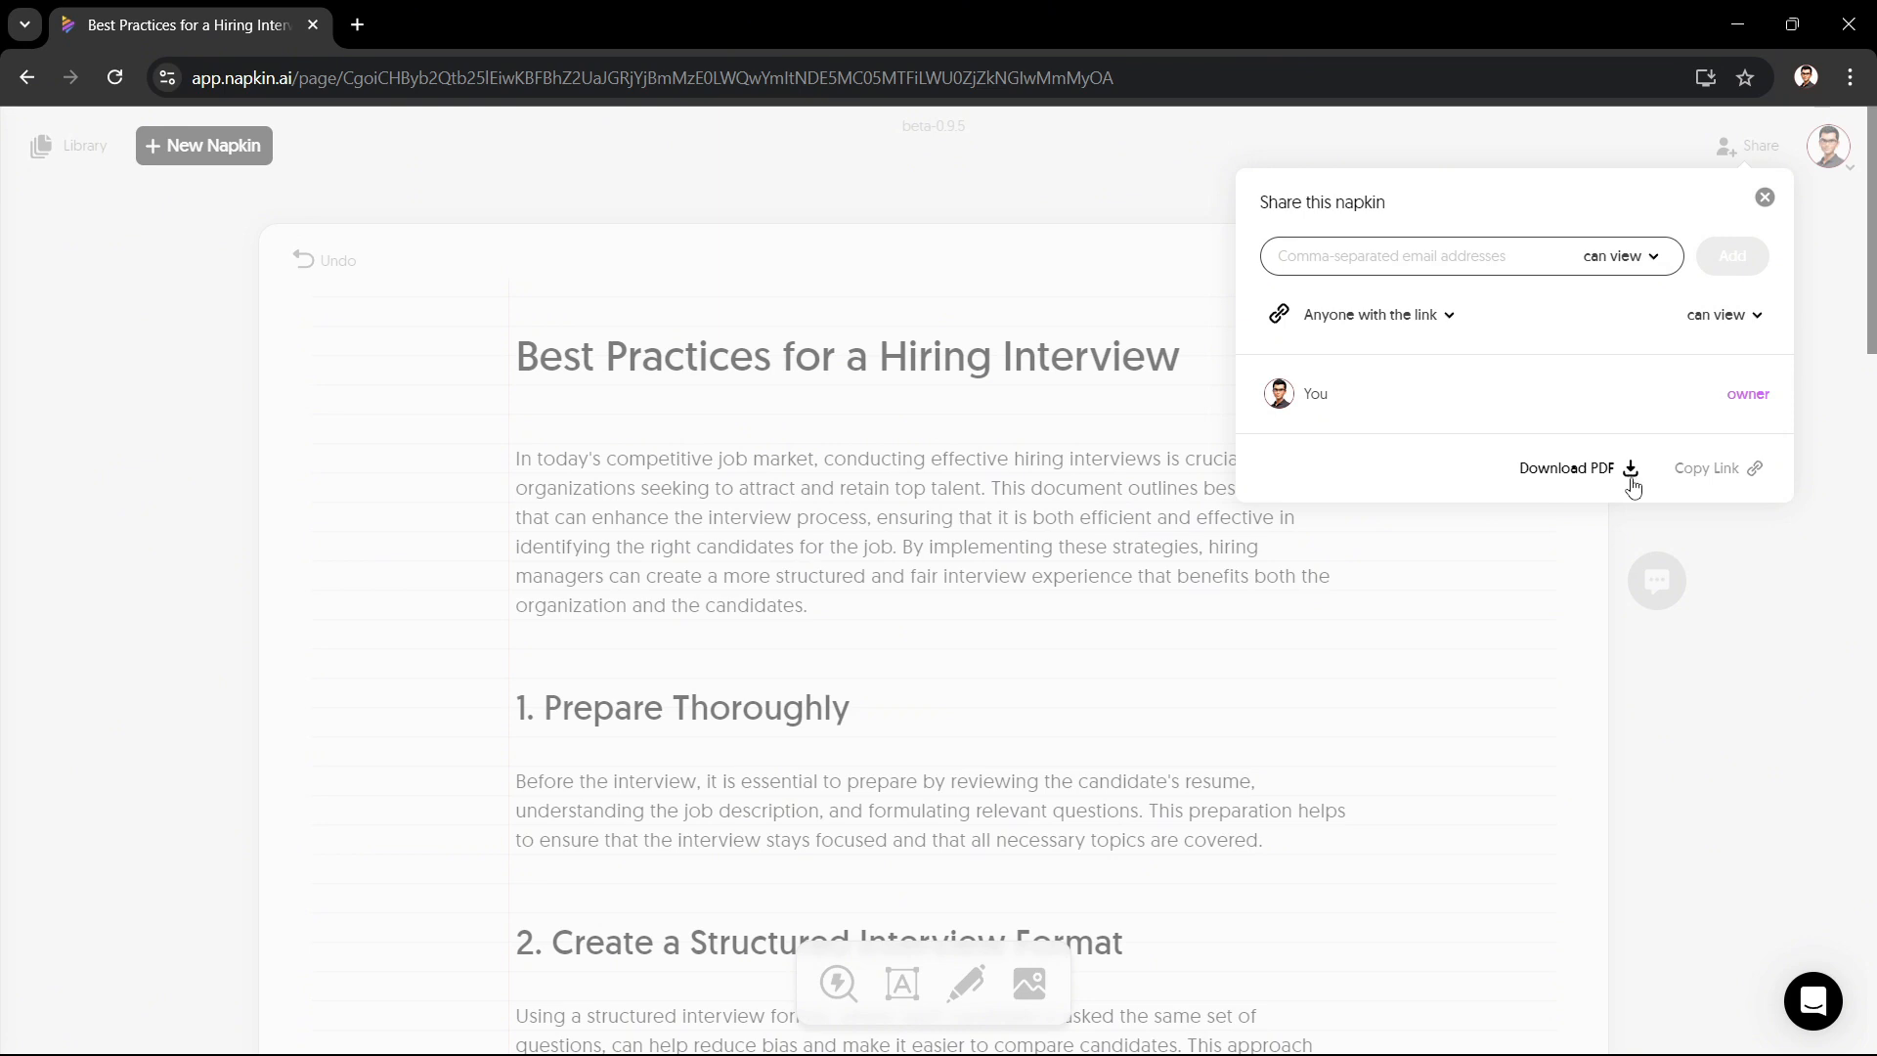
pyautogui.click(1825, 408)
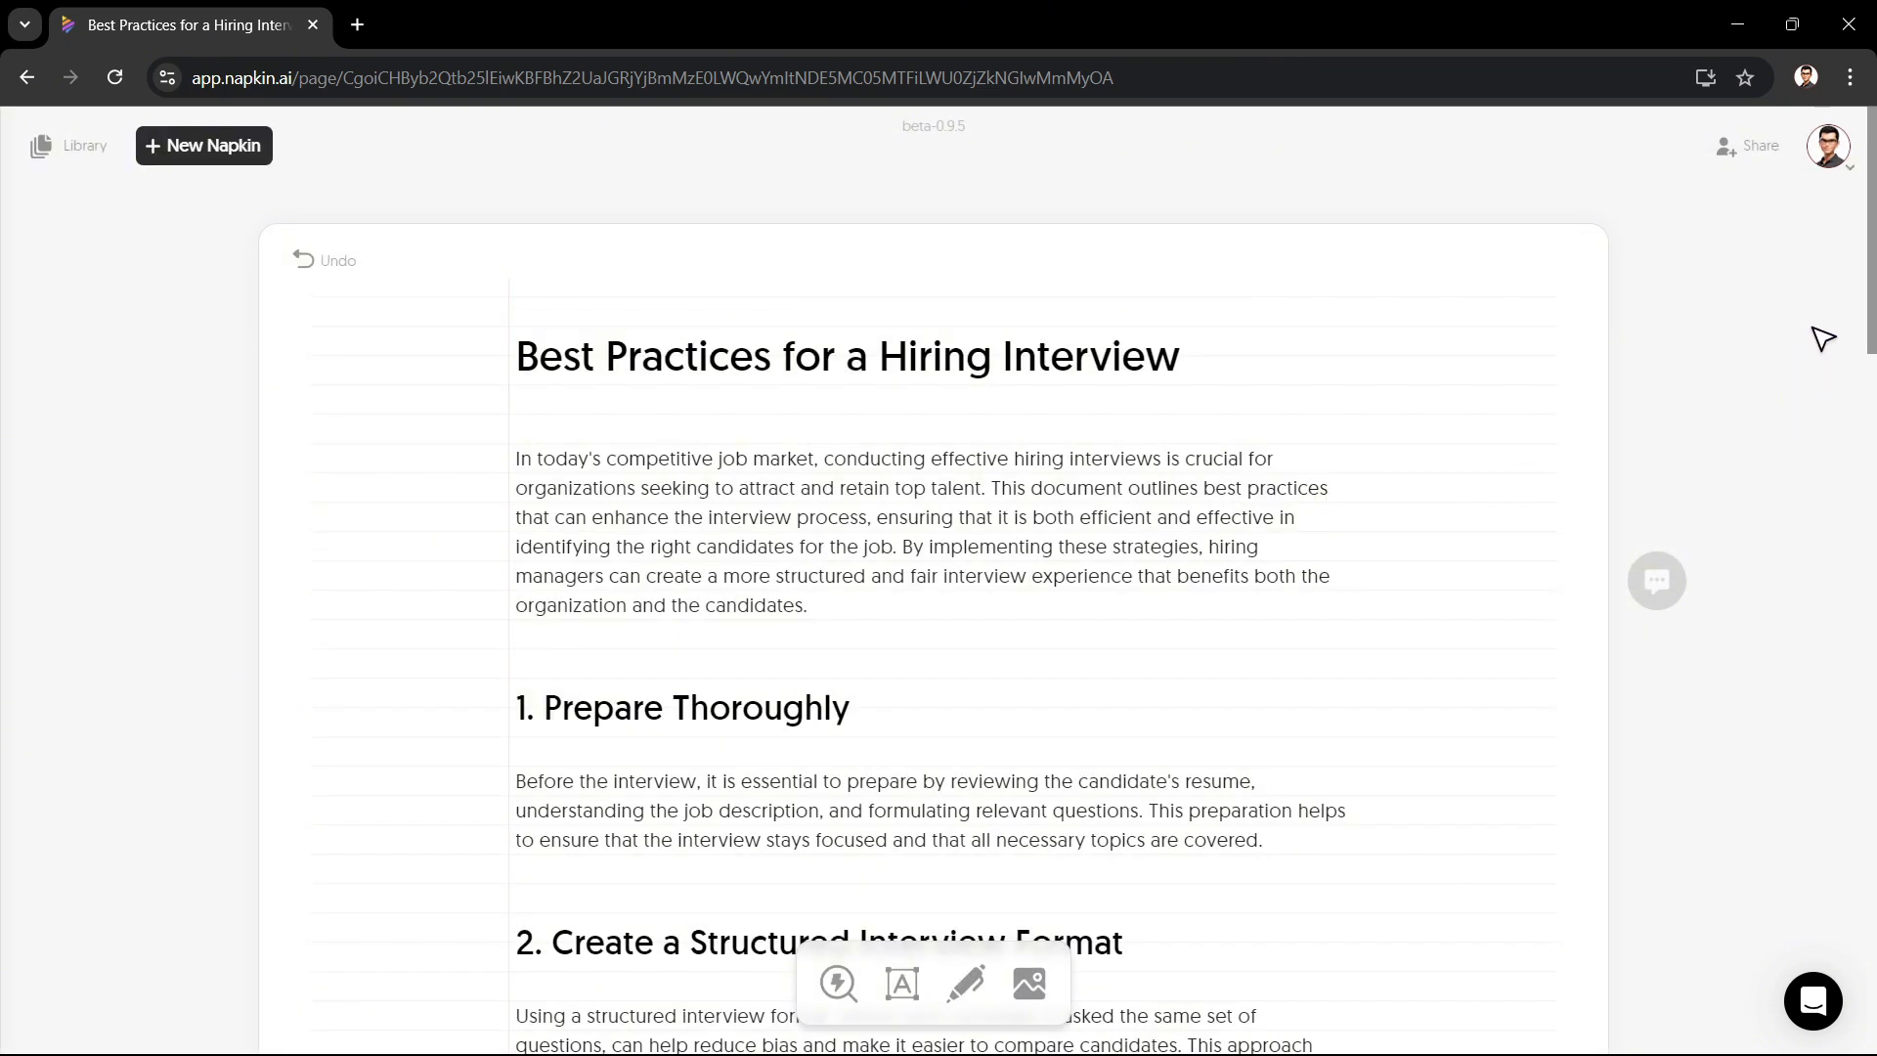
# Step: Switch the theme to Dark and back to Light in the account menu
pyautogui.click(1851, 170)
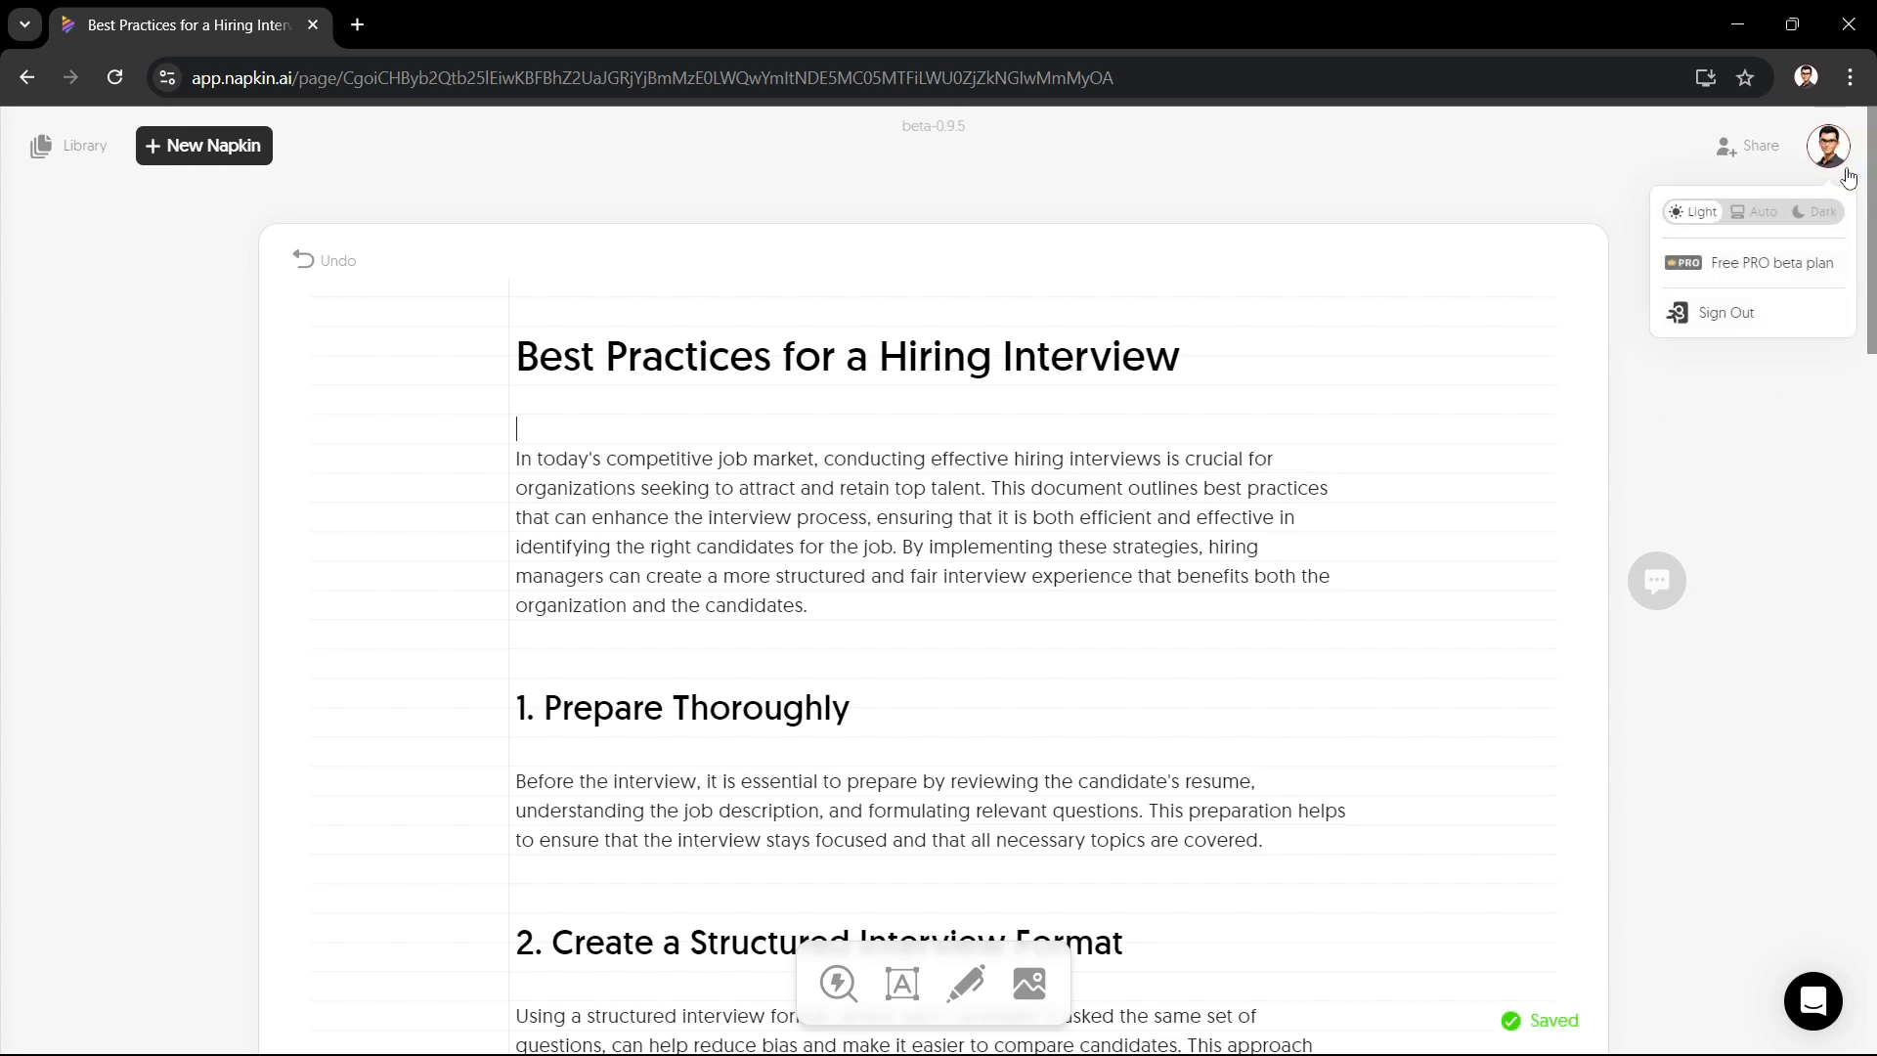
pyautogui.click(1822, 213)
pyautogui.click(1698, 209)
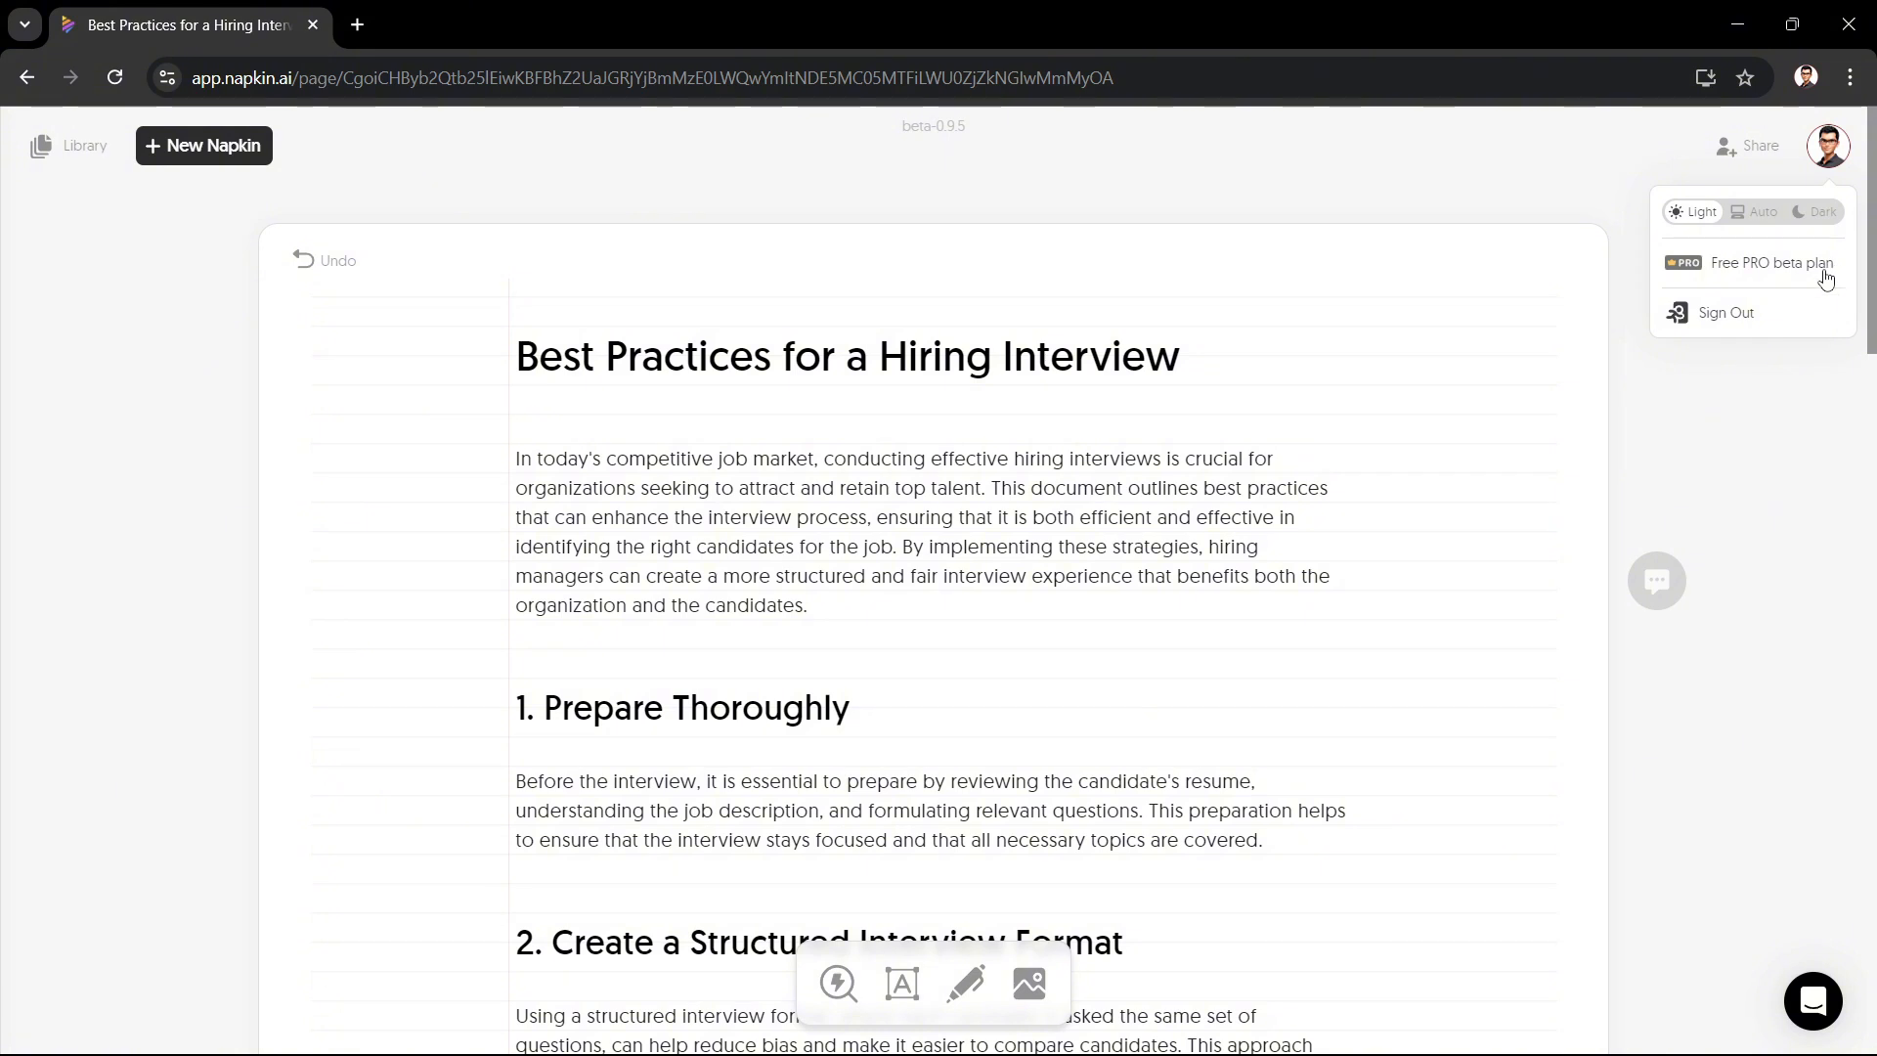
pyautogui.moveTo(1825, 277)
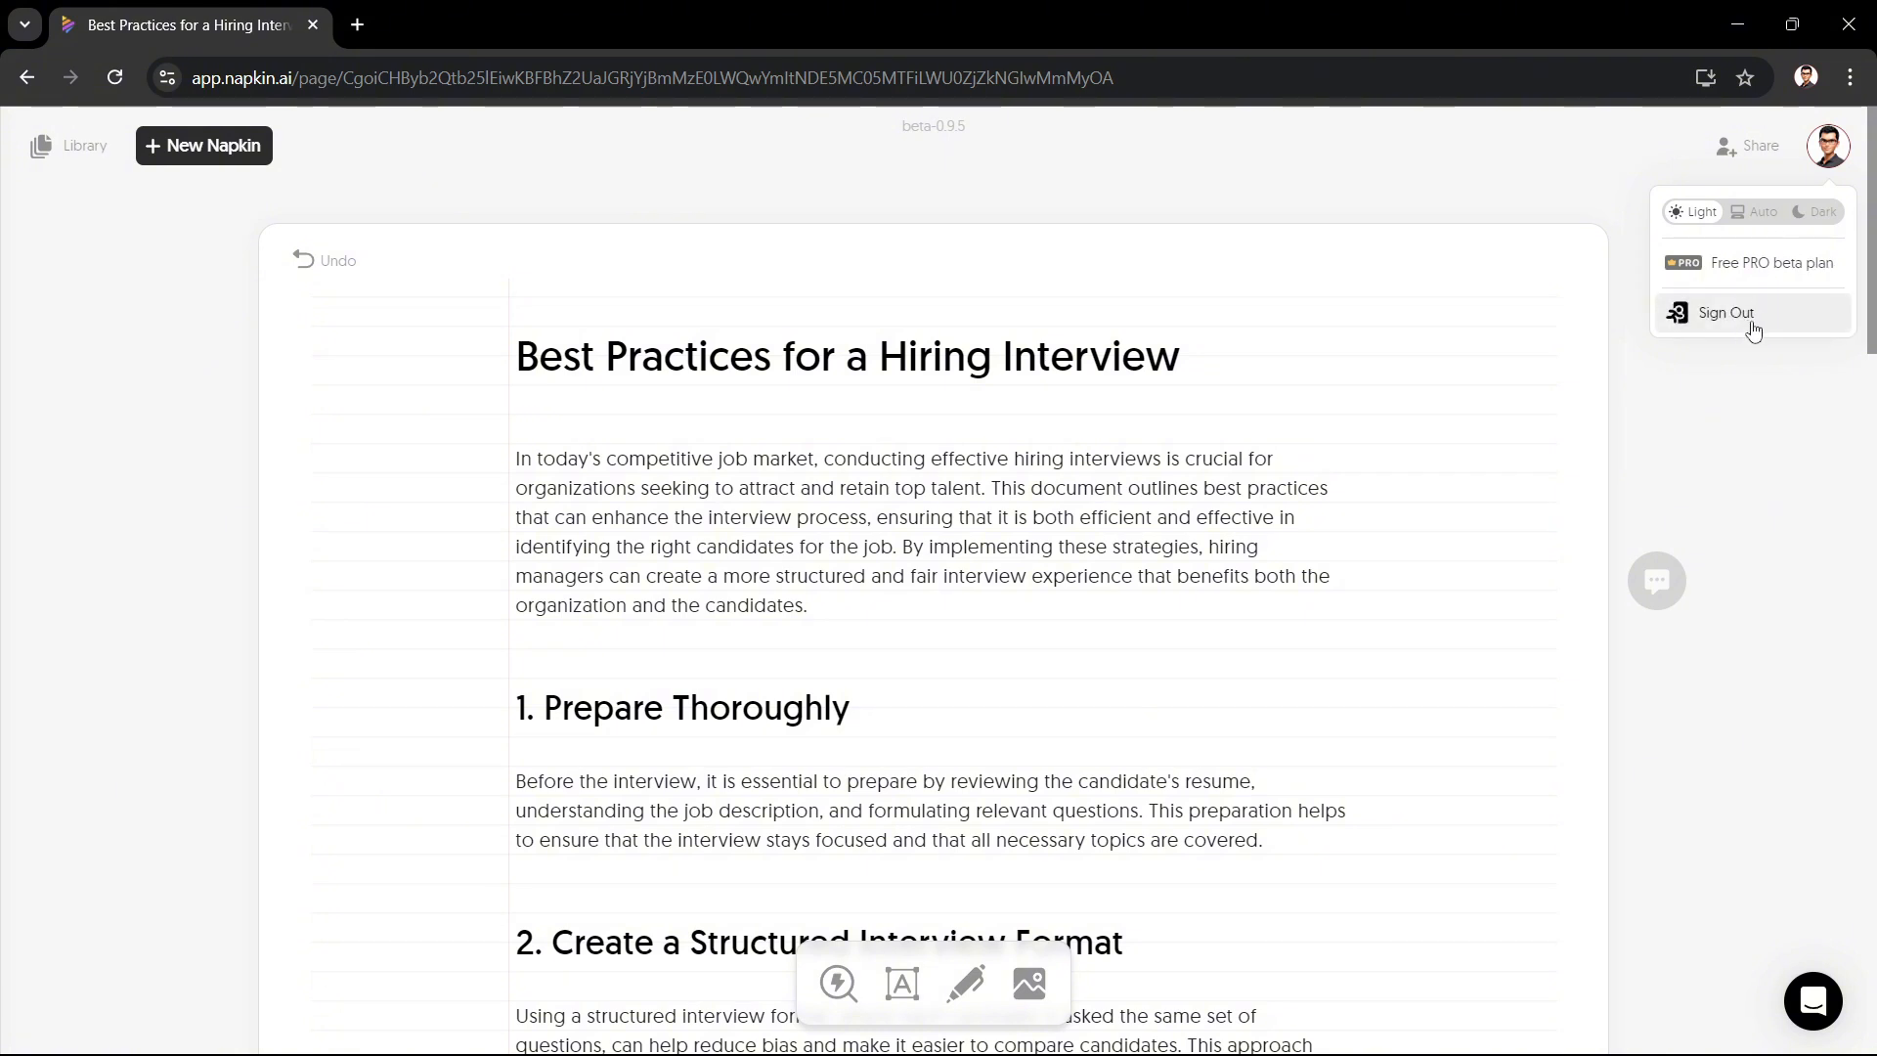
pyautogui.click(1779, 396)
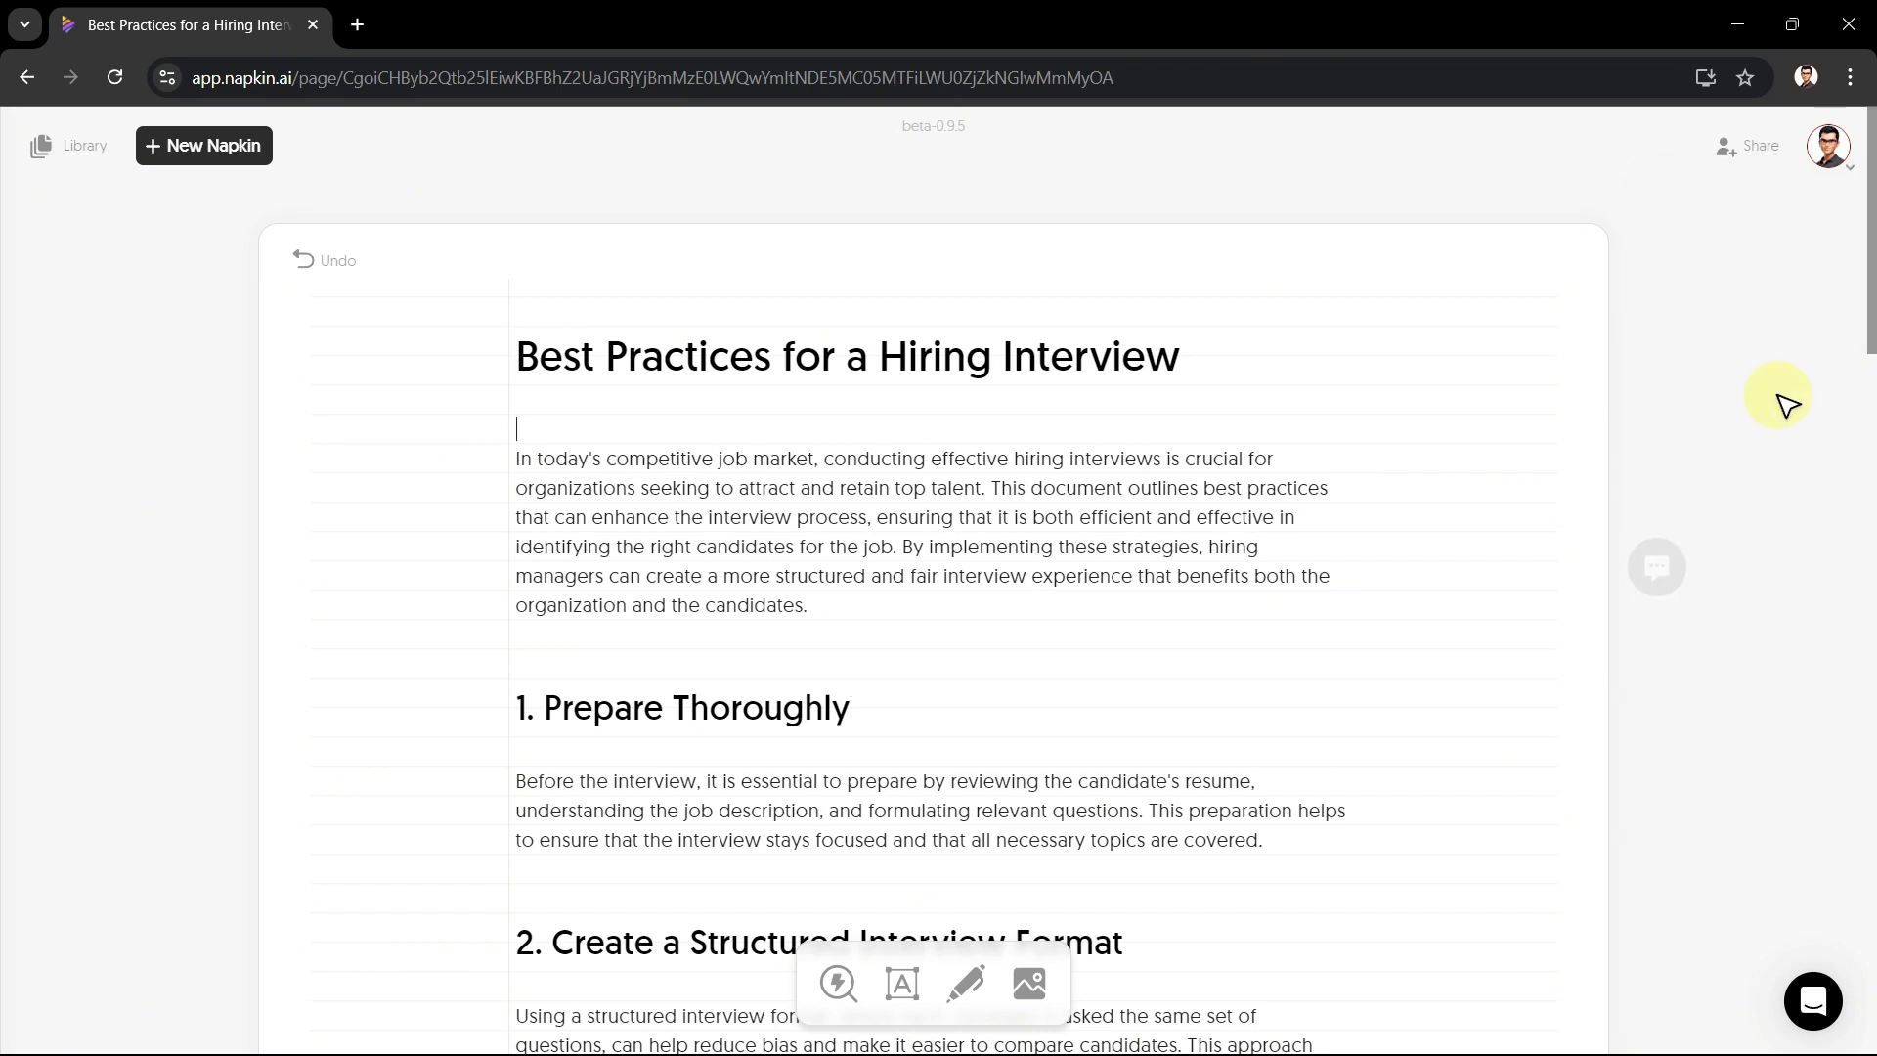
pyautogui.click(1810, 1004)
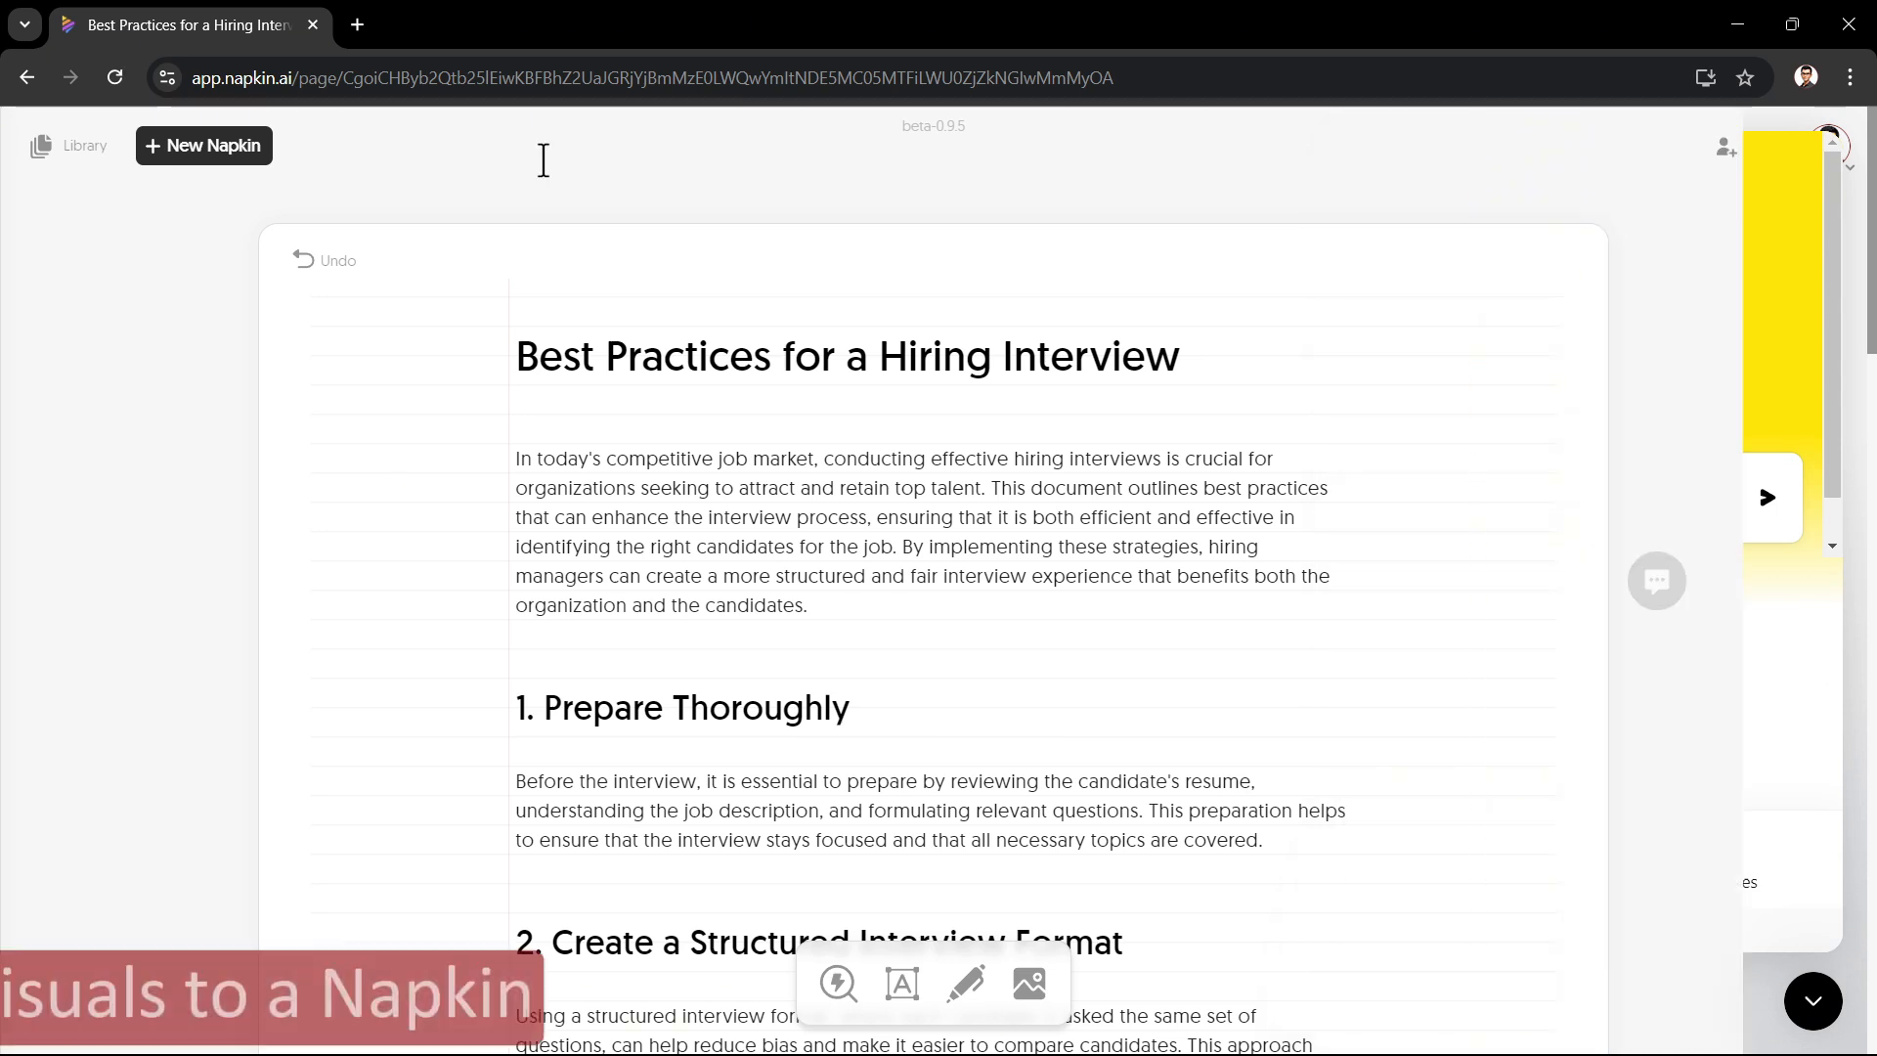
pyautogui.click(543, 160)
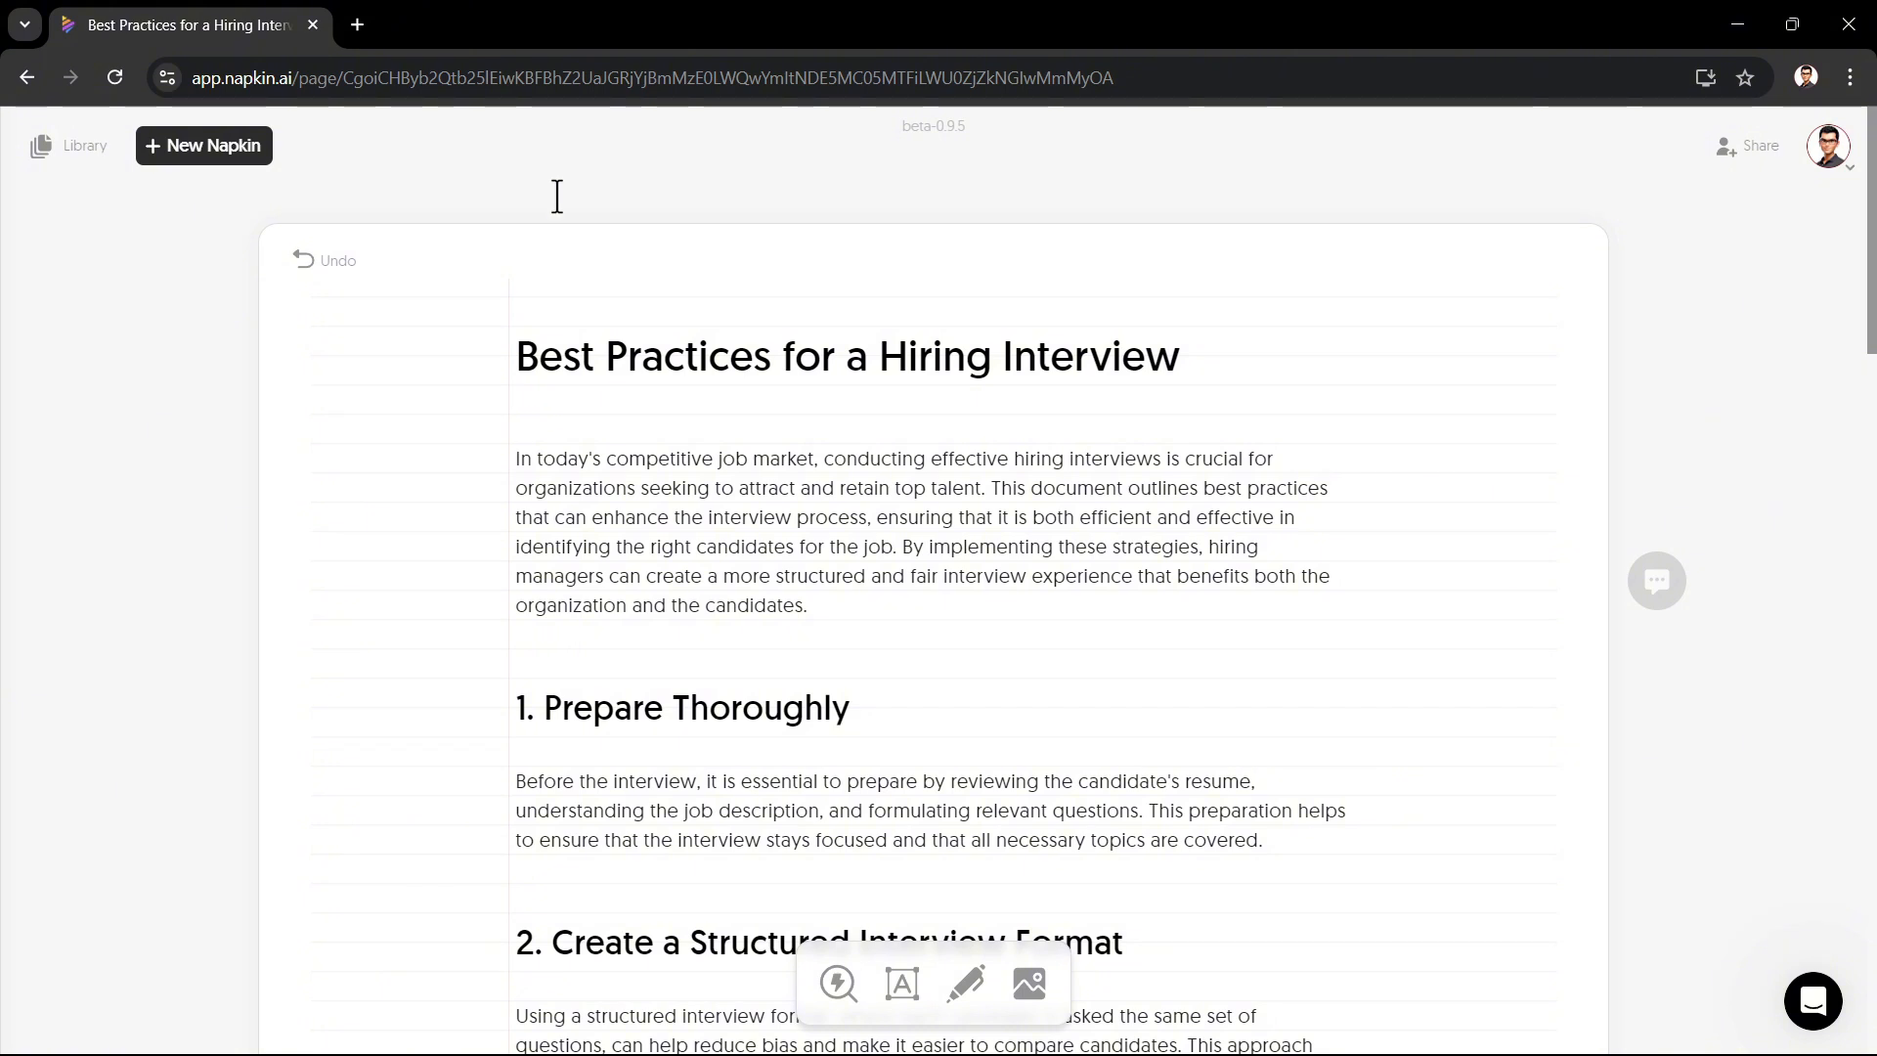
# Step: Generate visuals for the introduction paragraph
pyautogui.moveTo(649, 462)
pyautogui.click(637, 516)
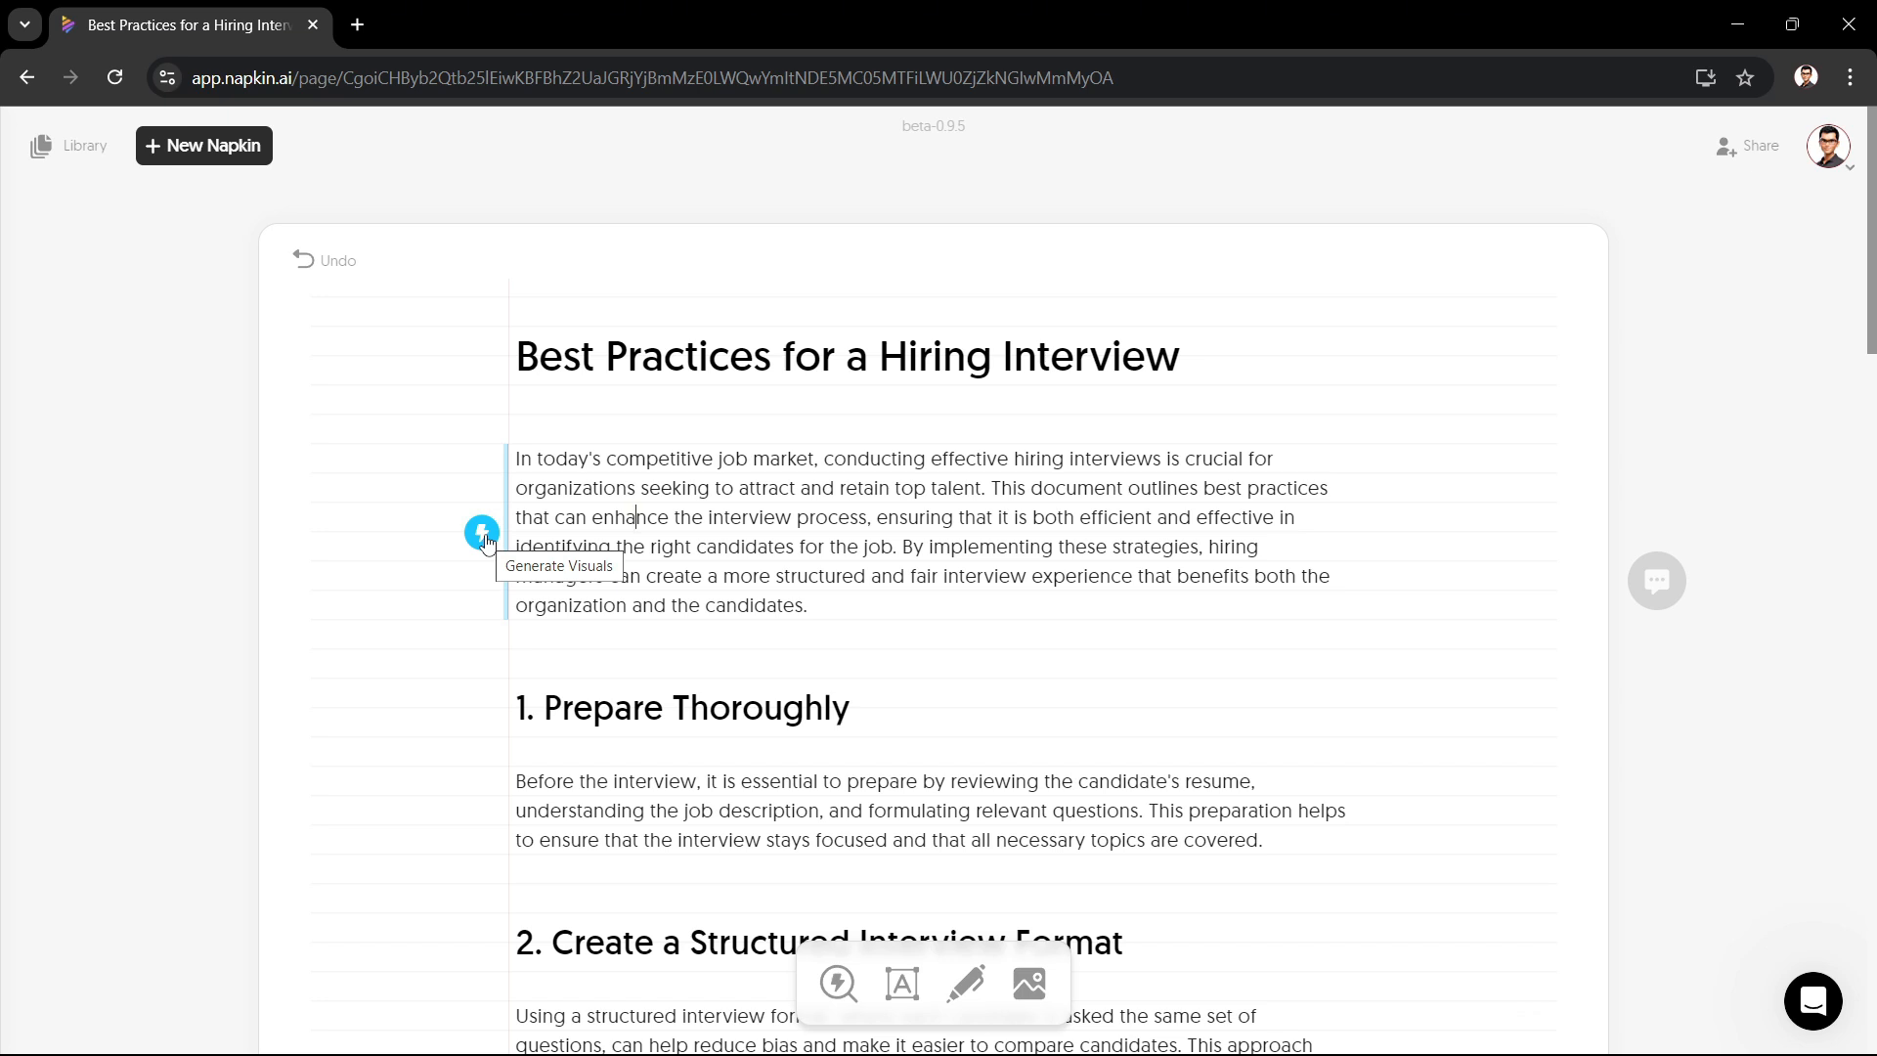
pyautogui.click(483, 534)
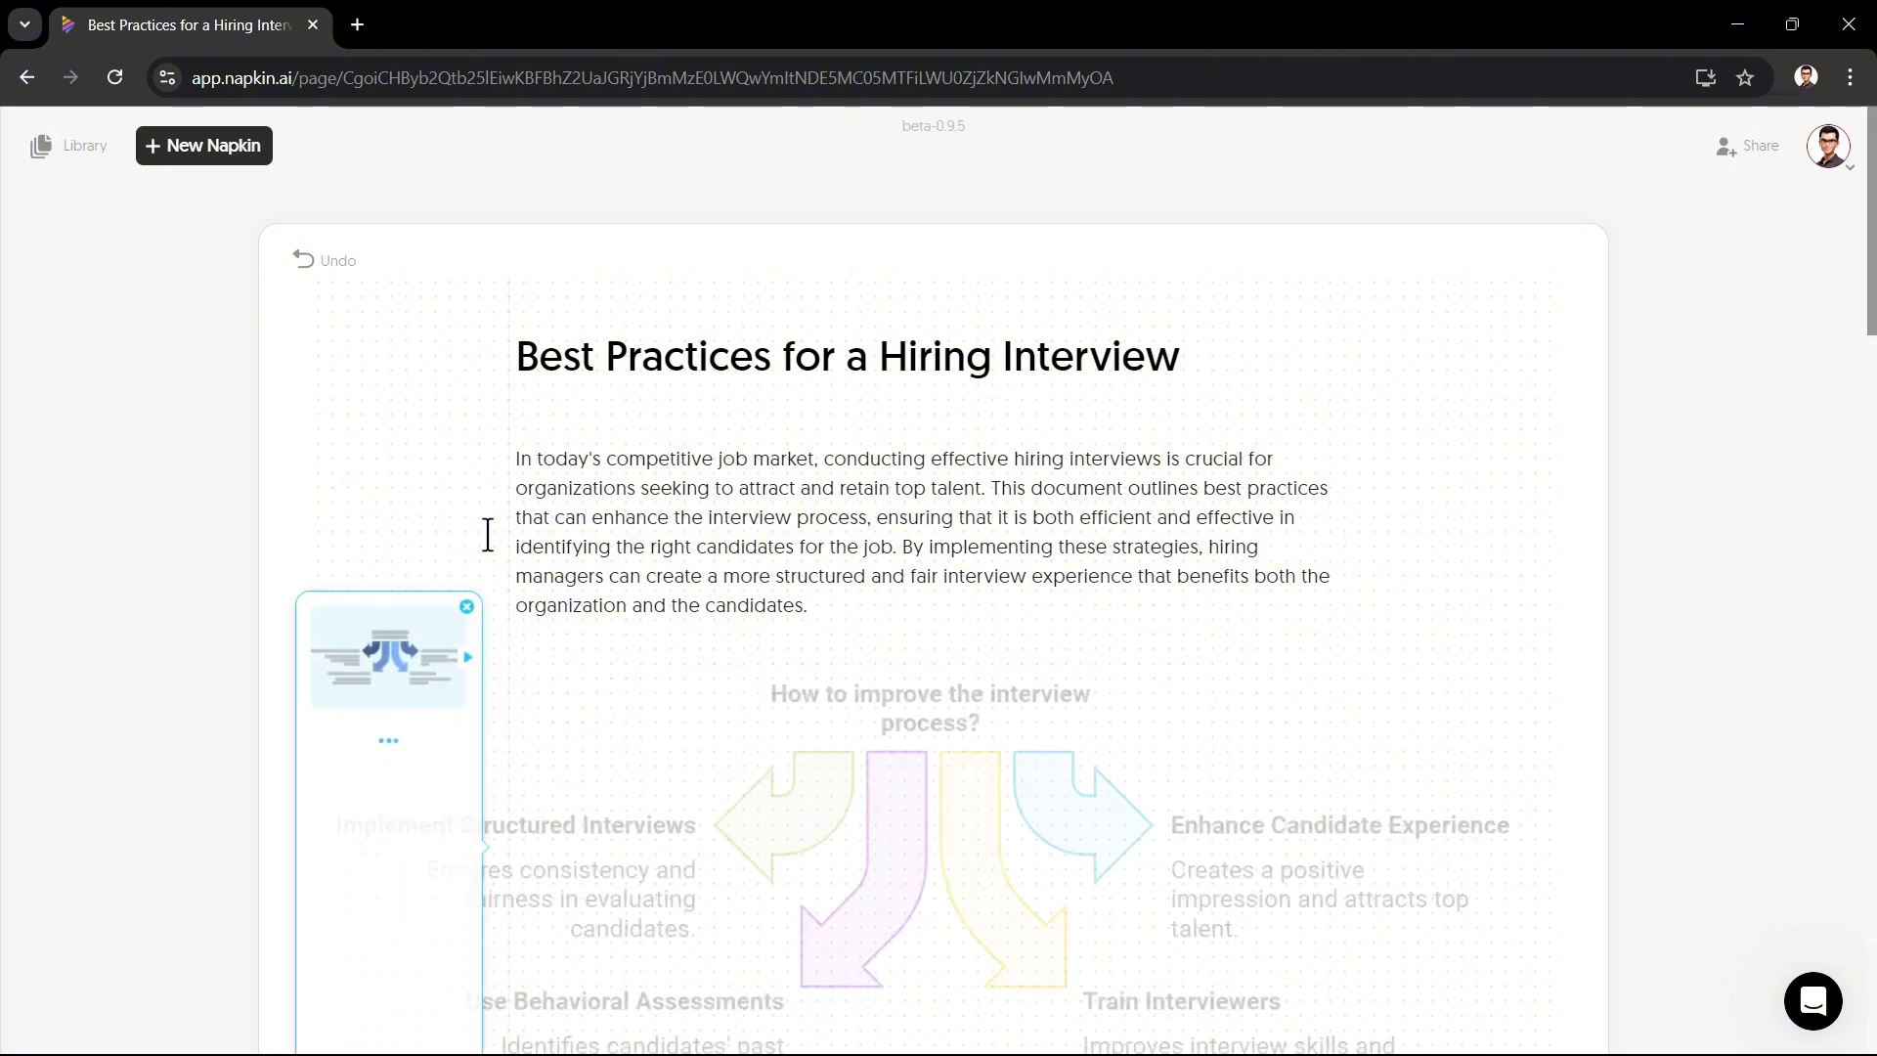
# Step: Pick the spiral design for the introduction visual and apply its colourful style variant
pyautogui.scroll(-4, 489, 540)
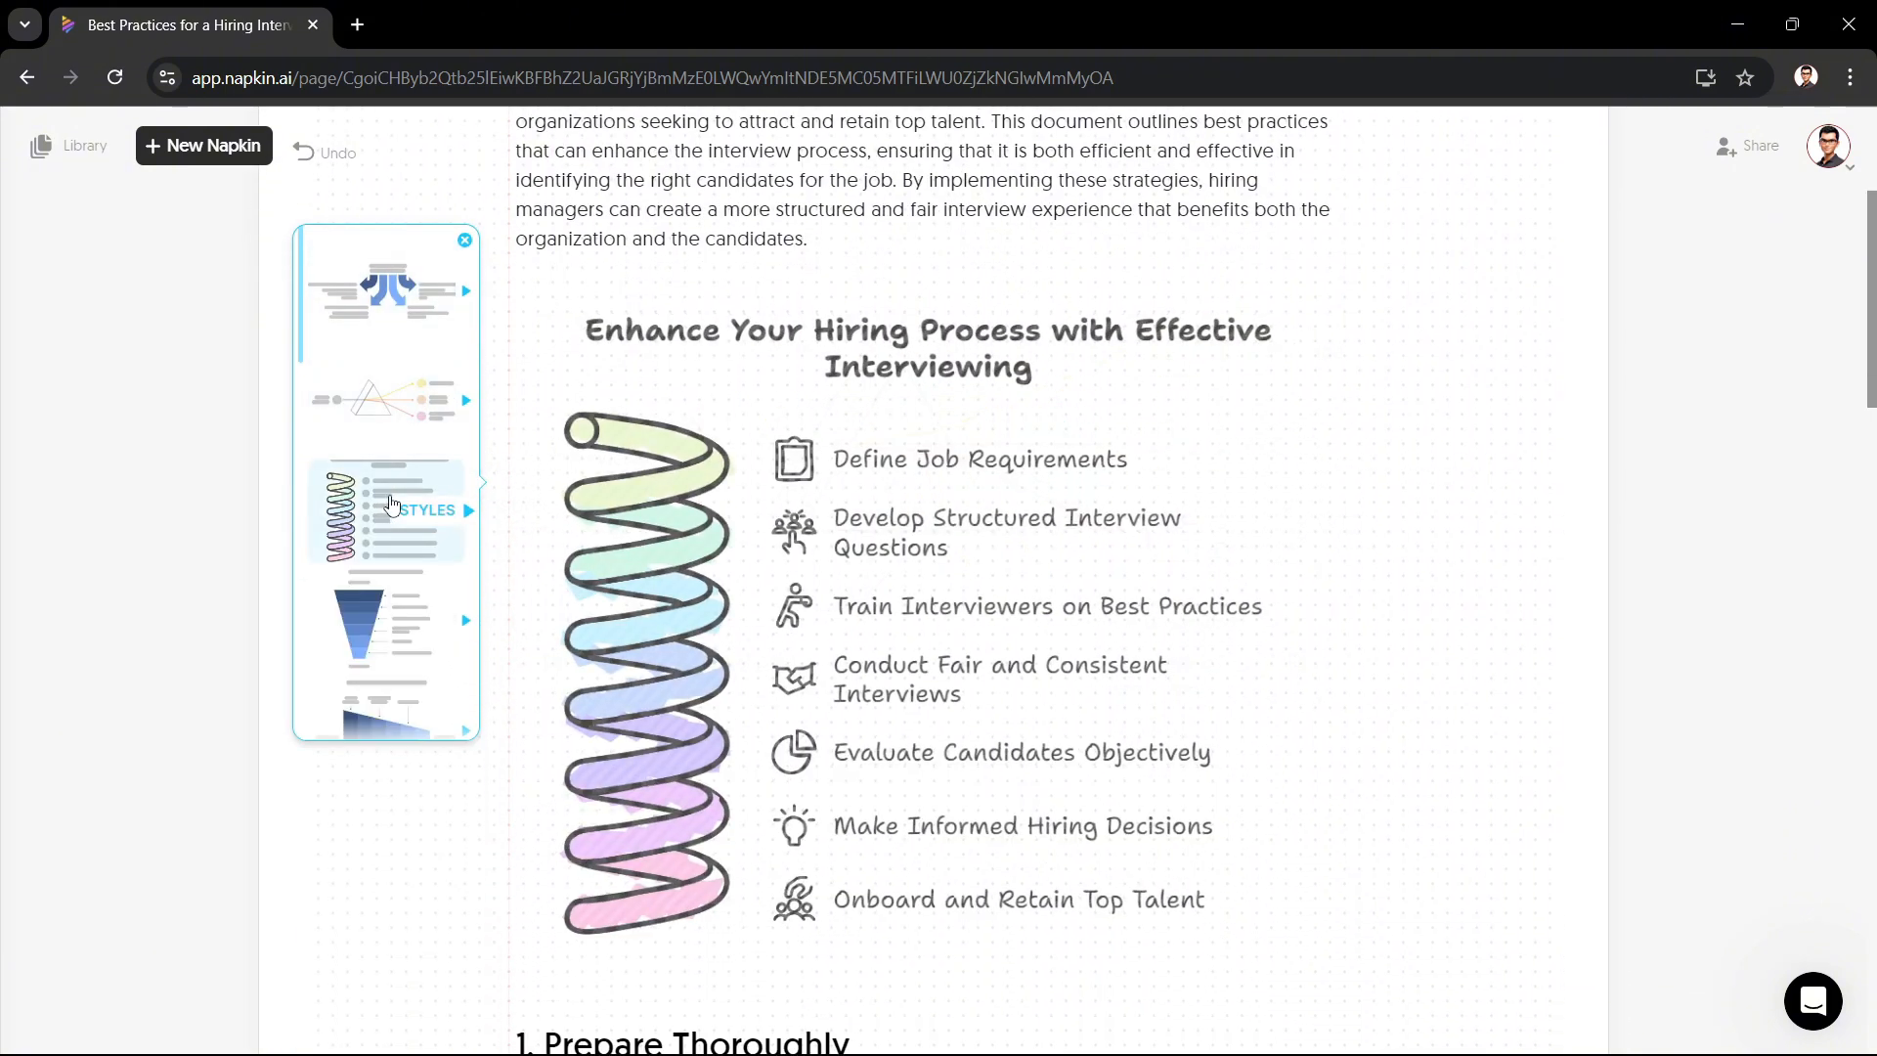
pyautogui.scroll(-1, 399, 615)
pyautogui.scroll(-1, 399, 614)
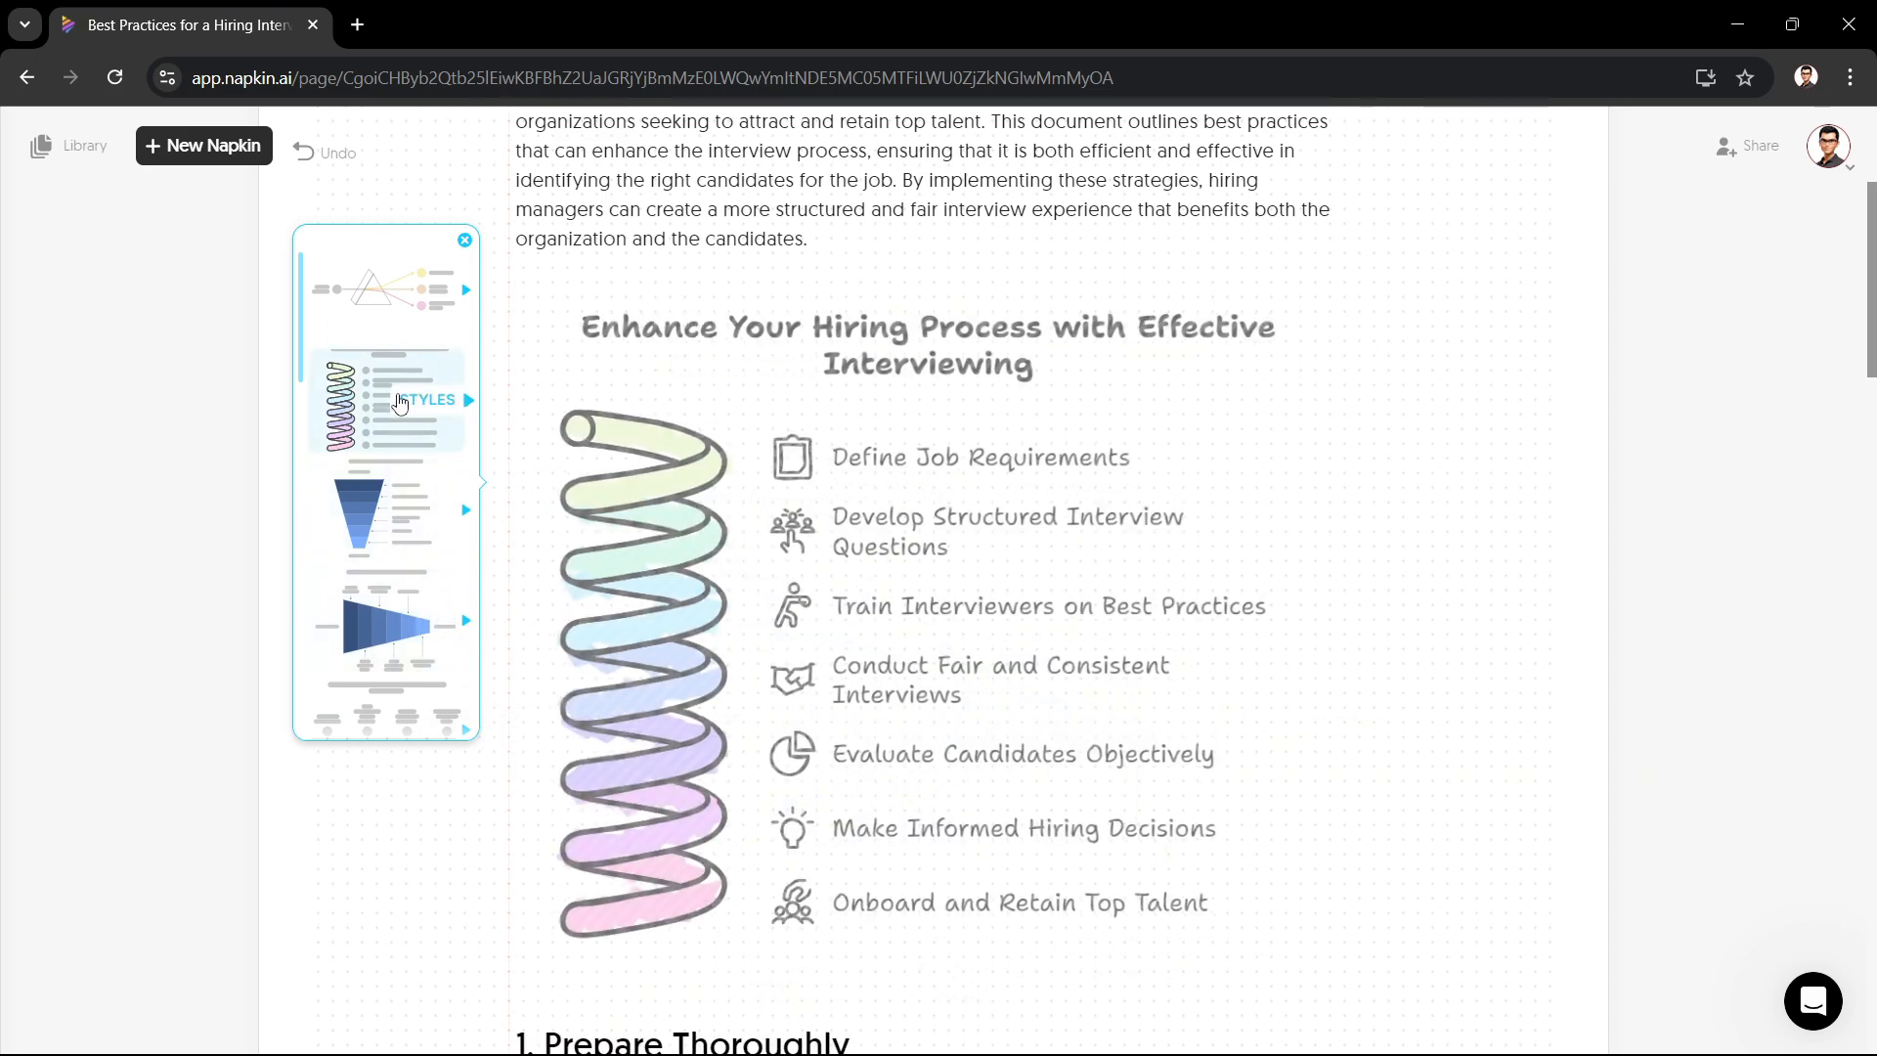
pyautogui.click(453, 405)
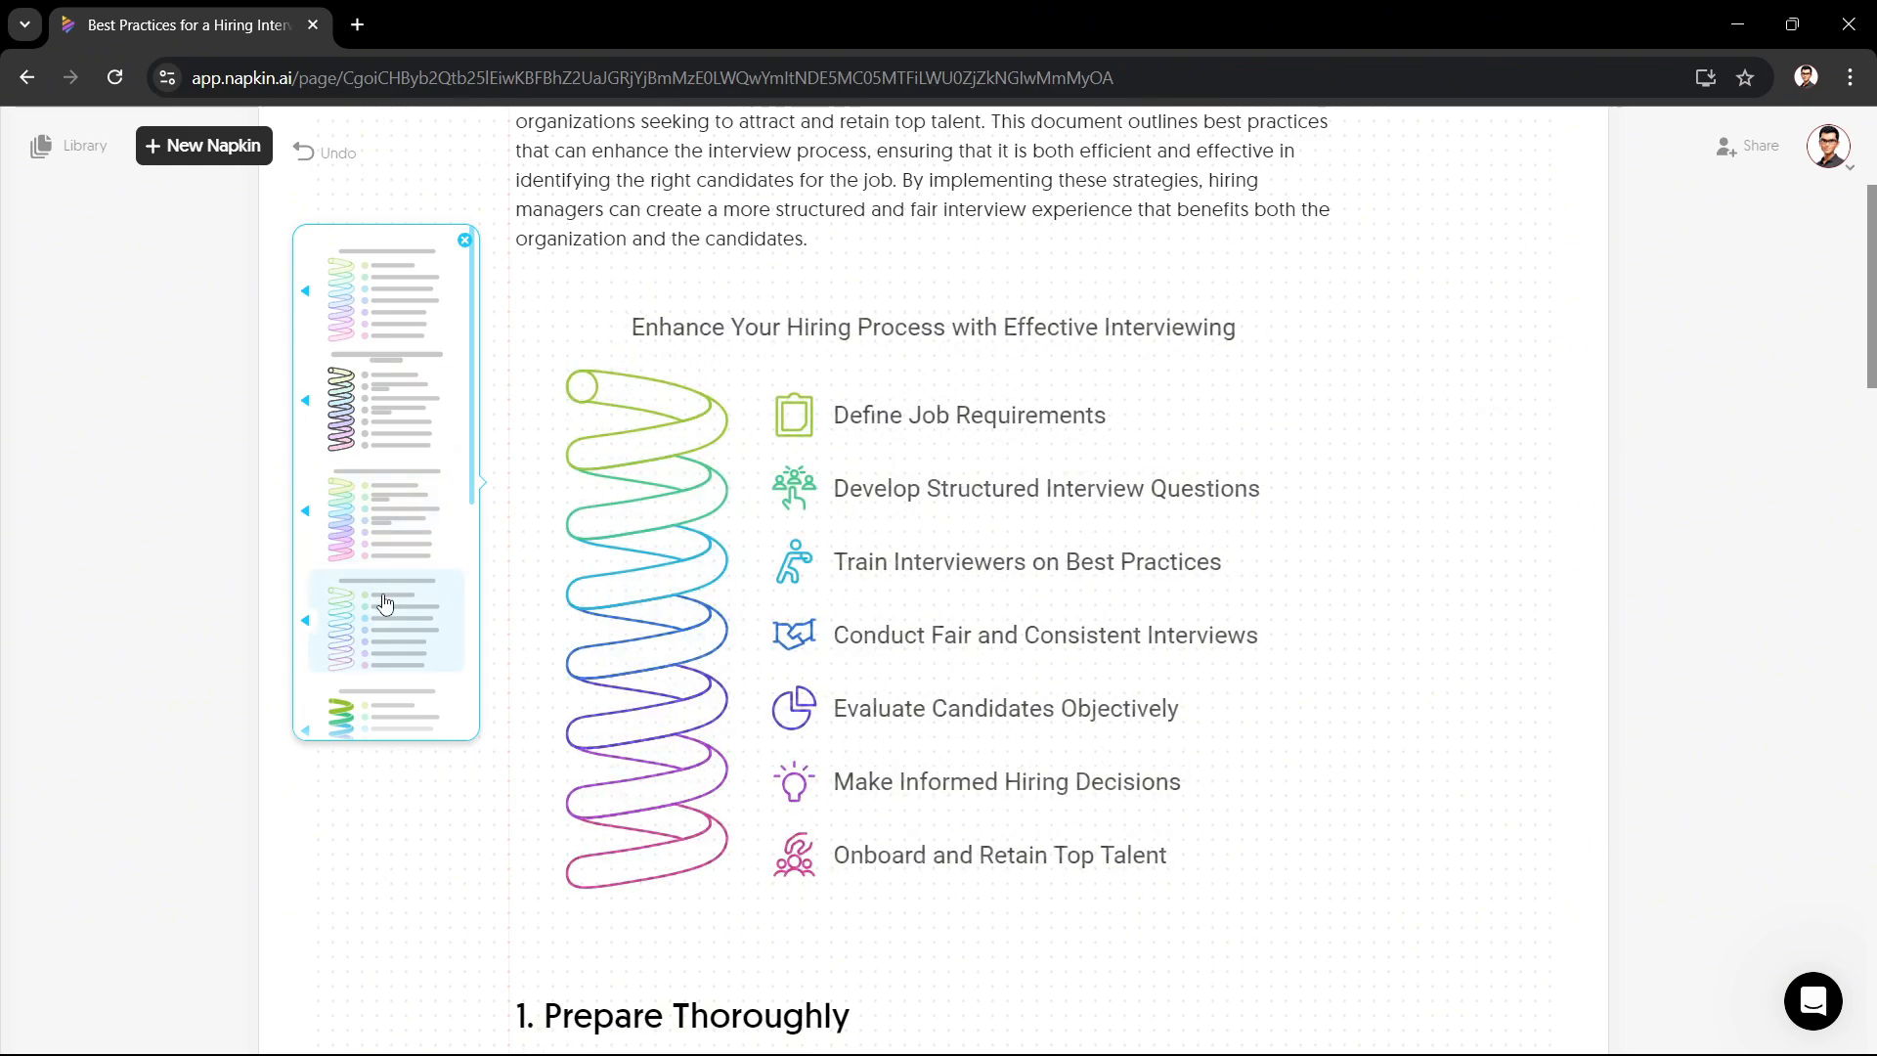
# Step: Browse the introduction visual's style variants and apply another colourful spiral variant
pyautogui.scroll(-2, 384, 603)
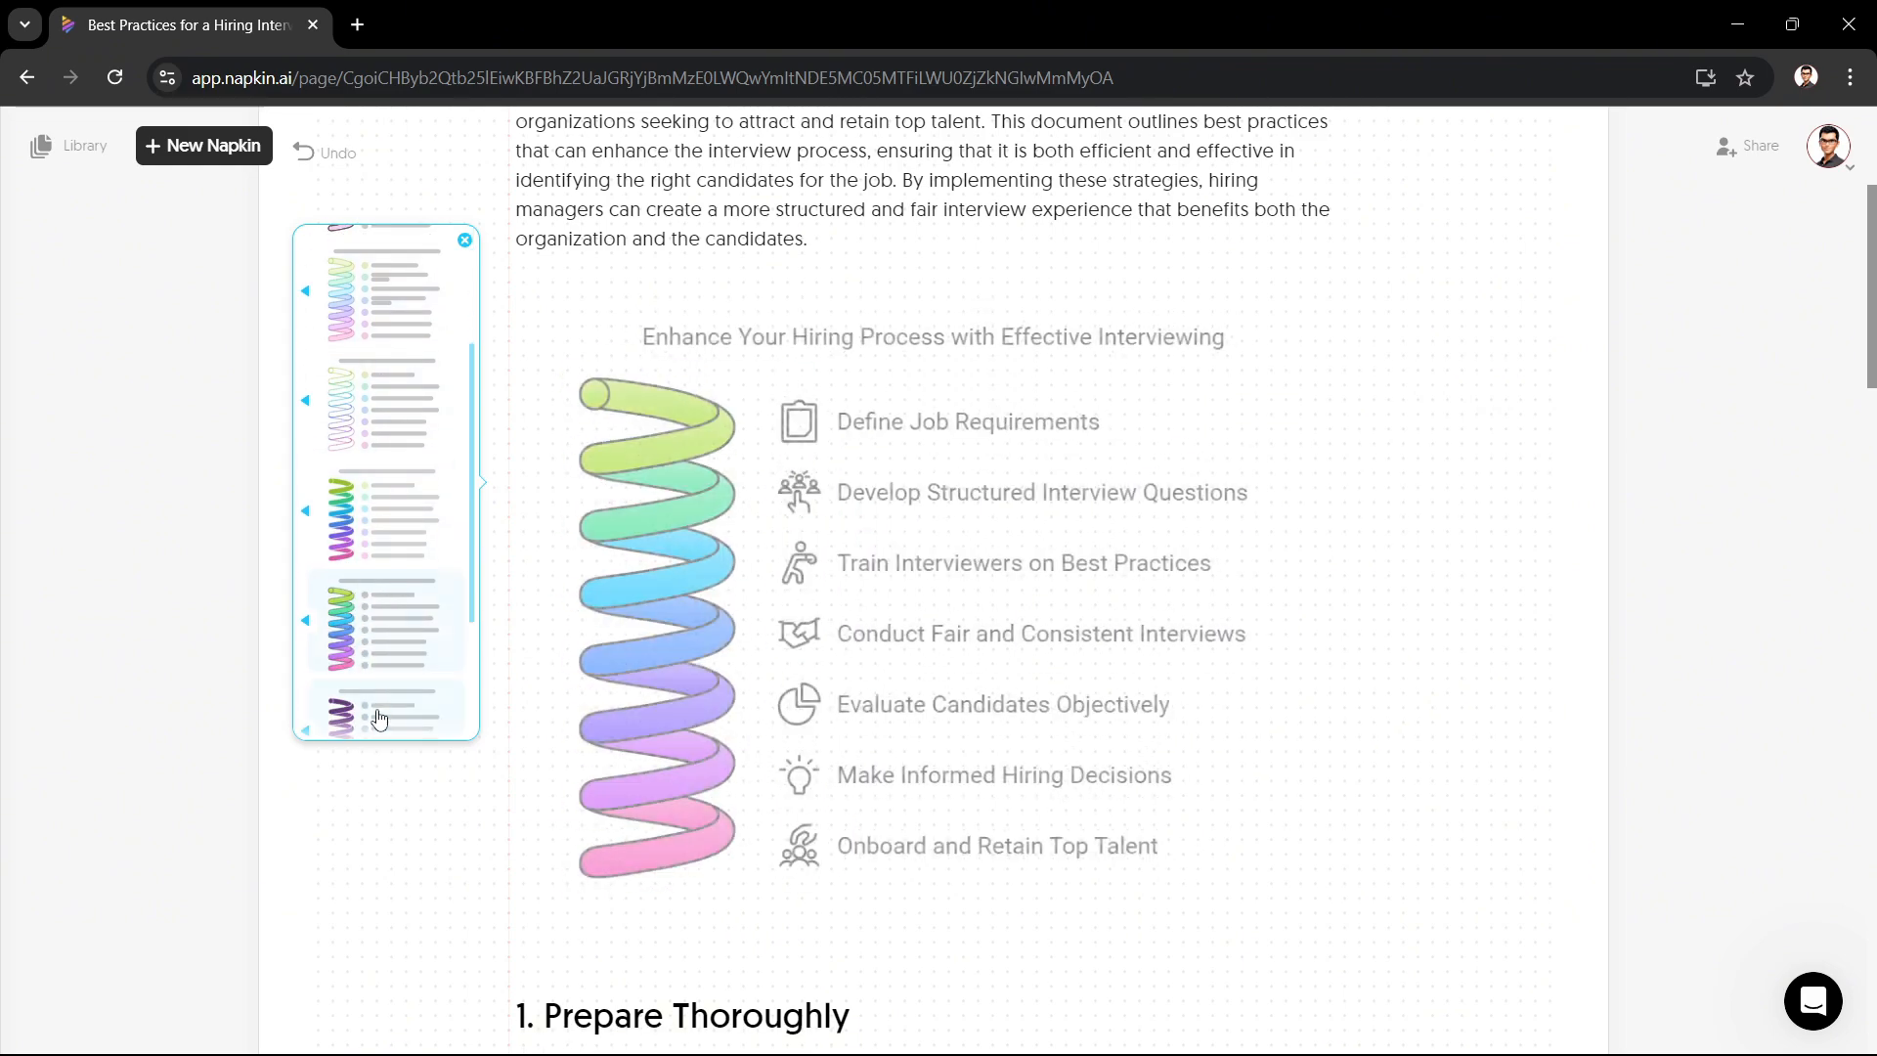
pyautogui.scroll(-1, 379, 712)
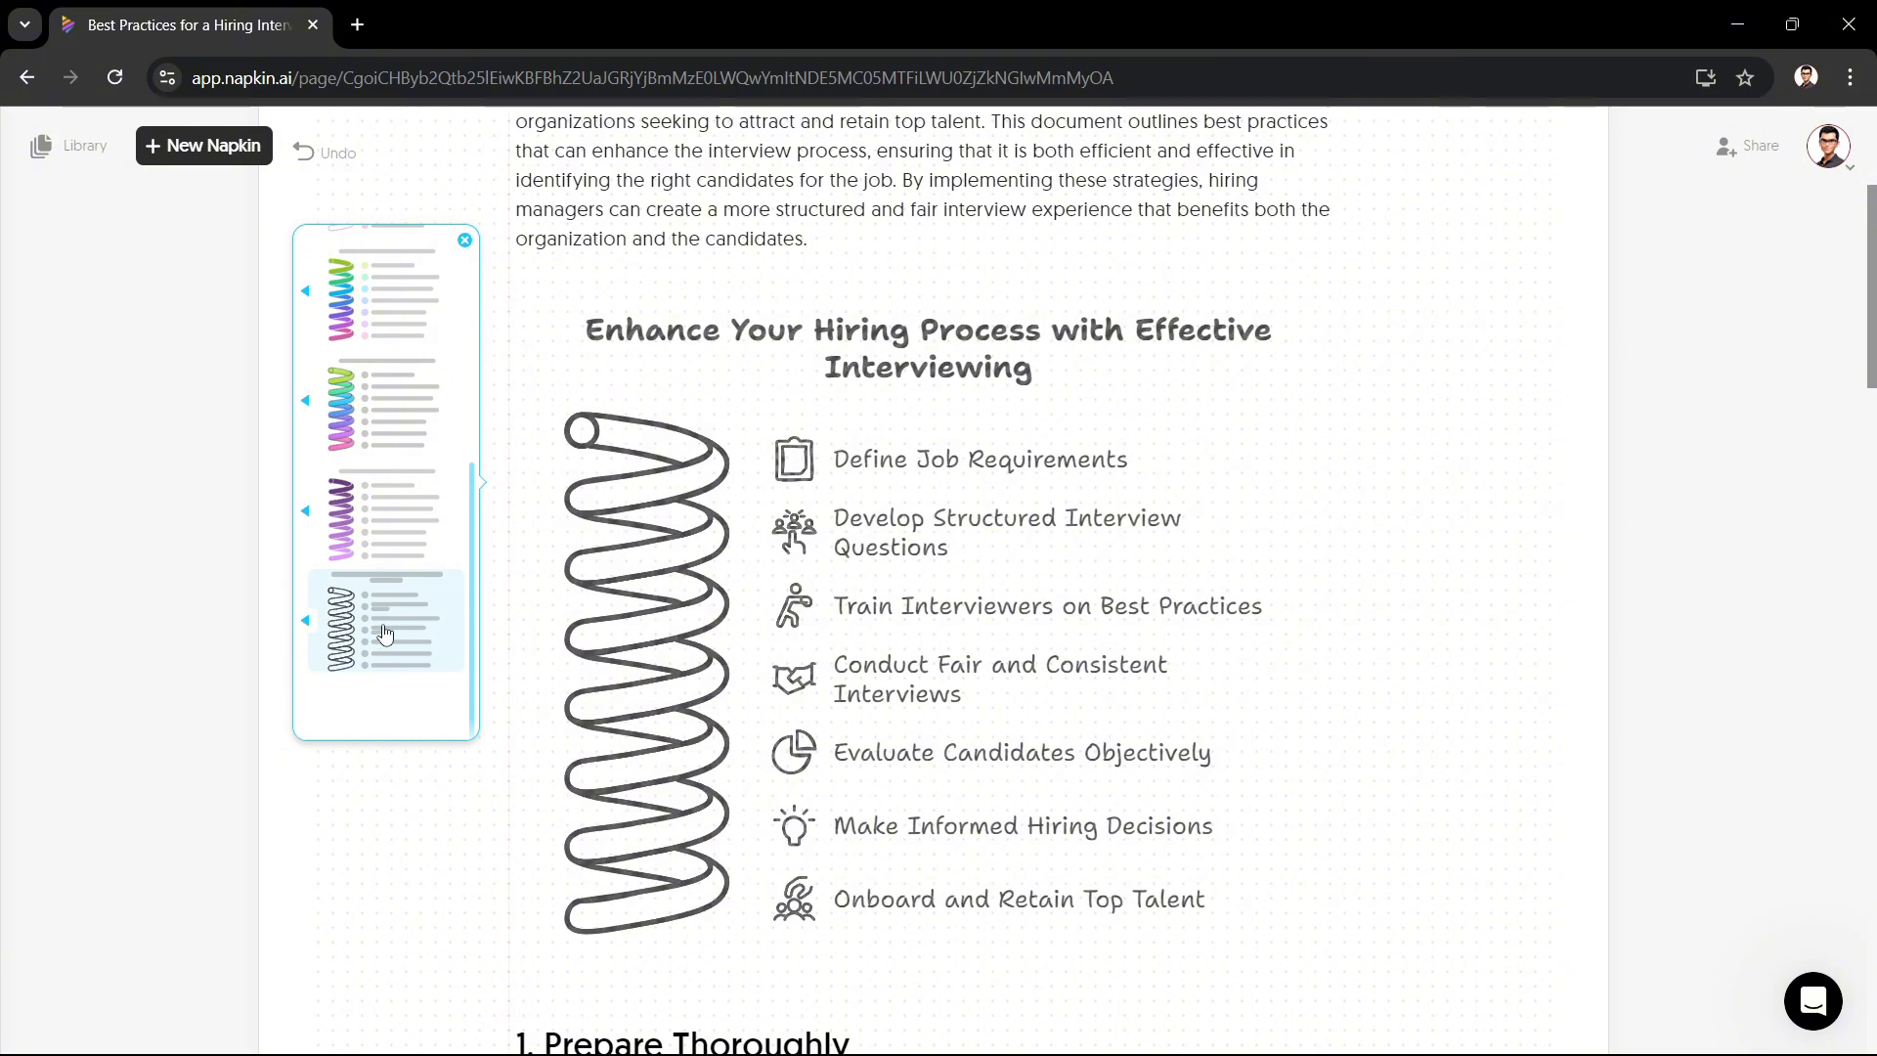
pyautogui.click(385, 404)
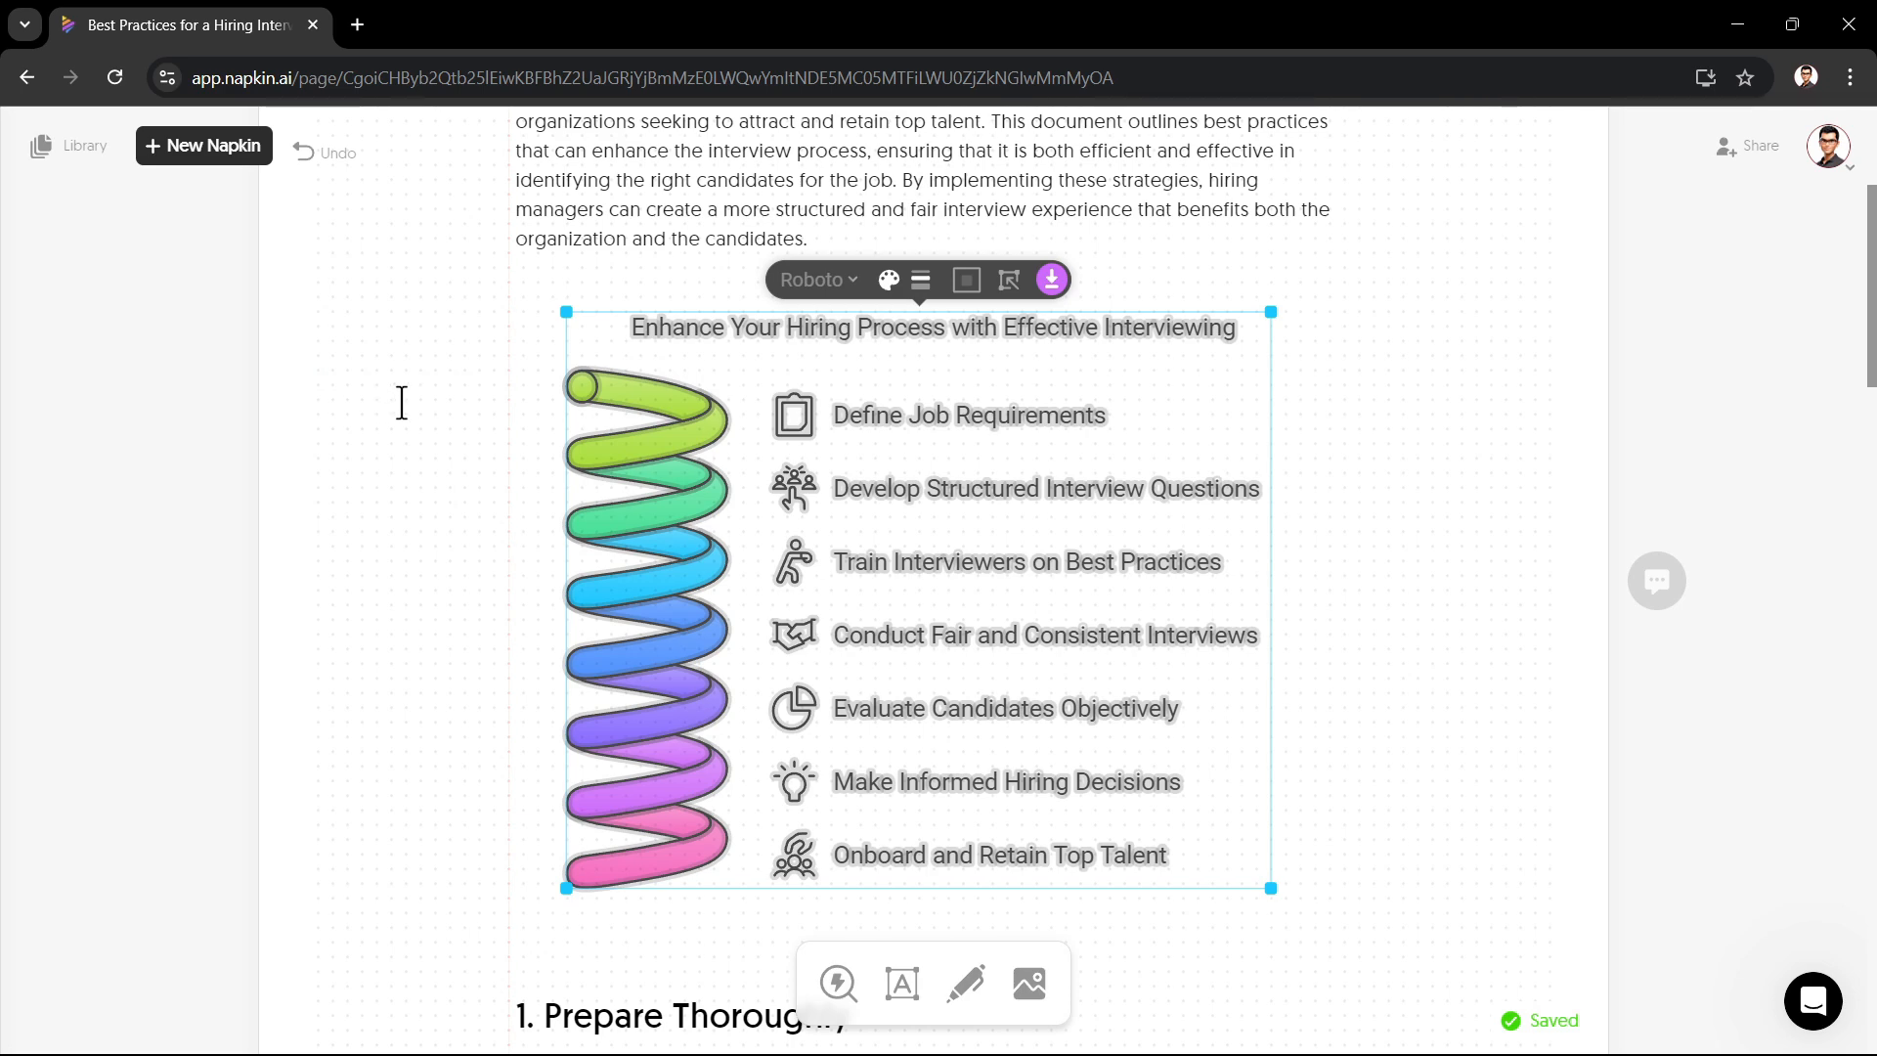
# Step: Explore the visual's font, colour and frame options
pyautogui.click(831, 289)
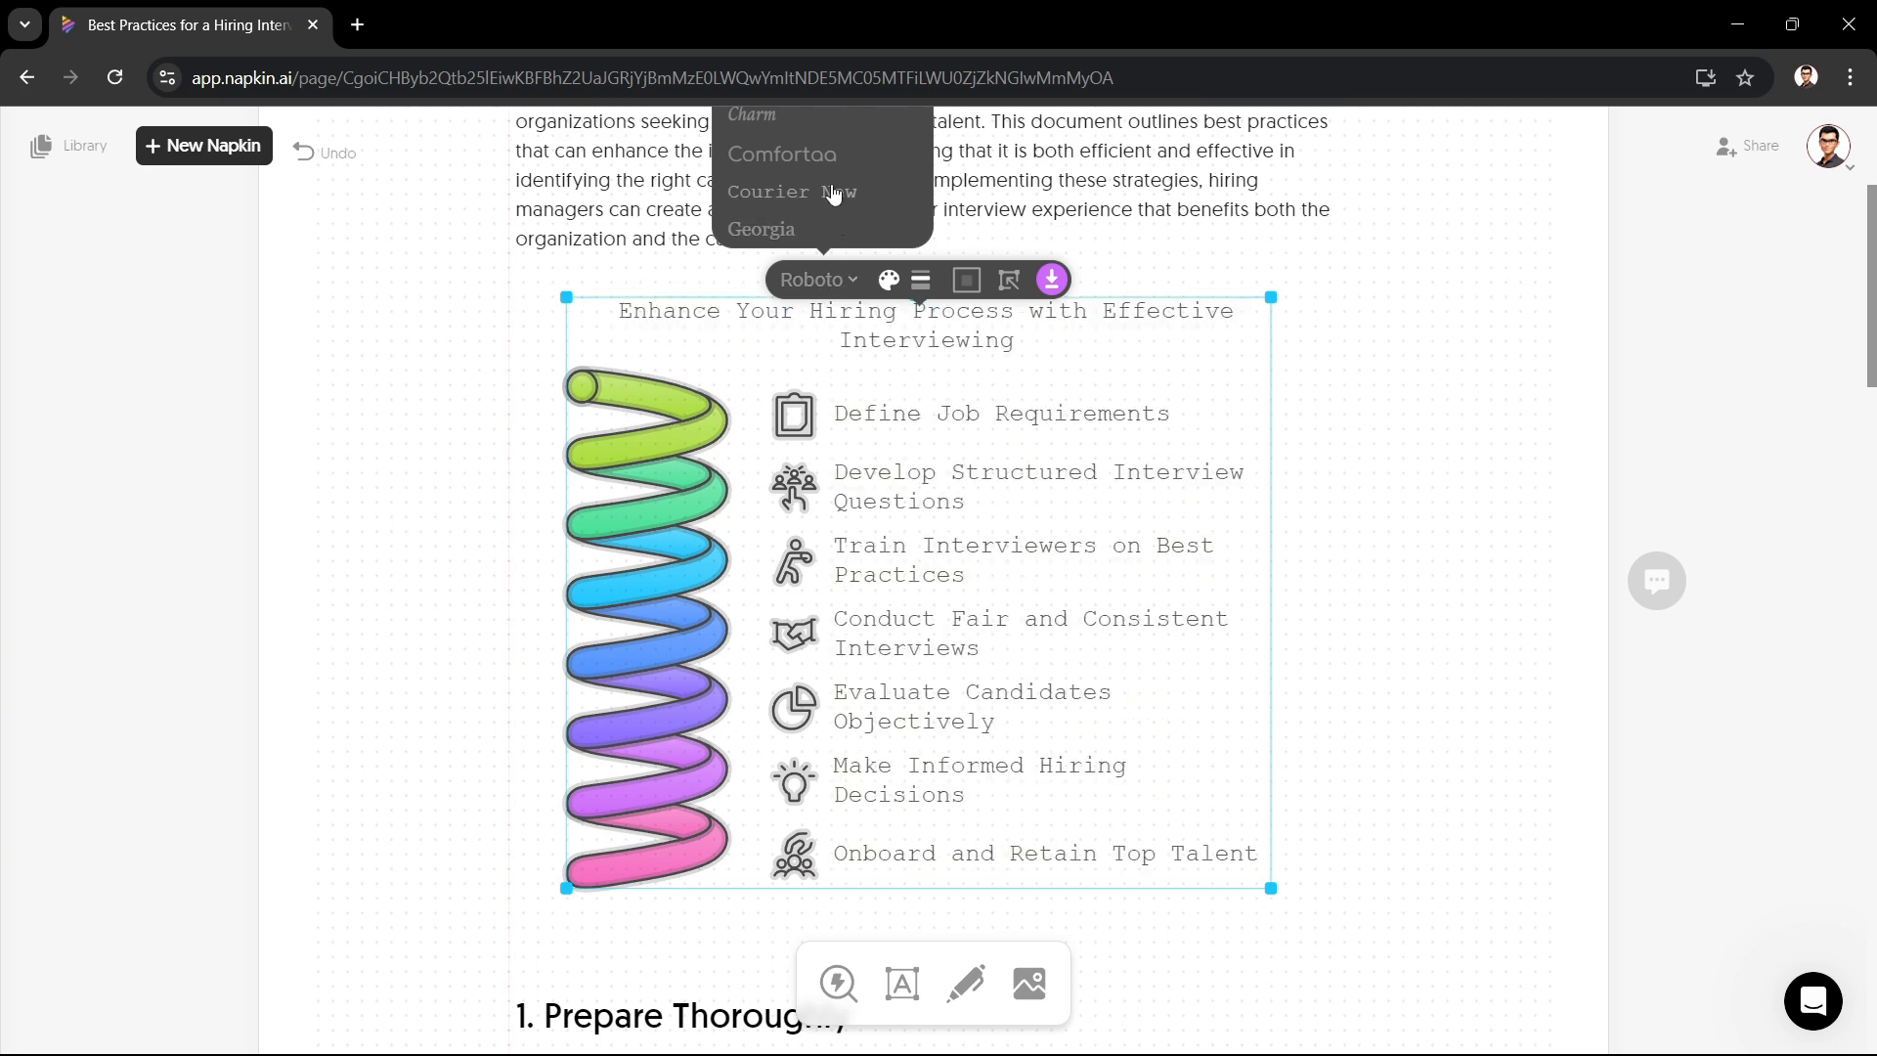
pyautogui.click(889, 281)
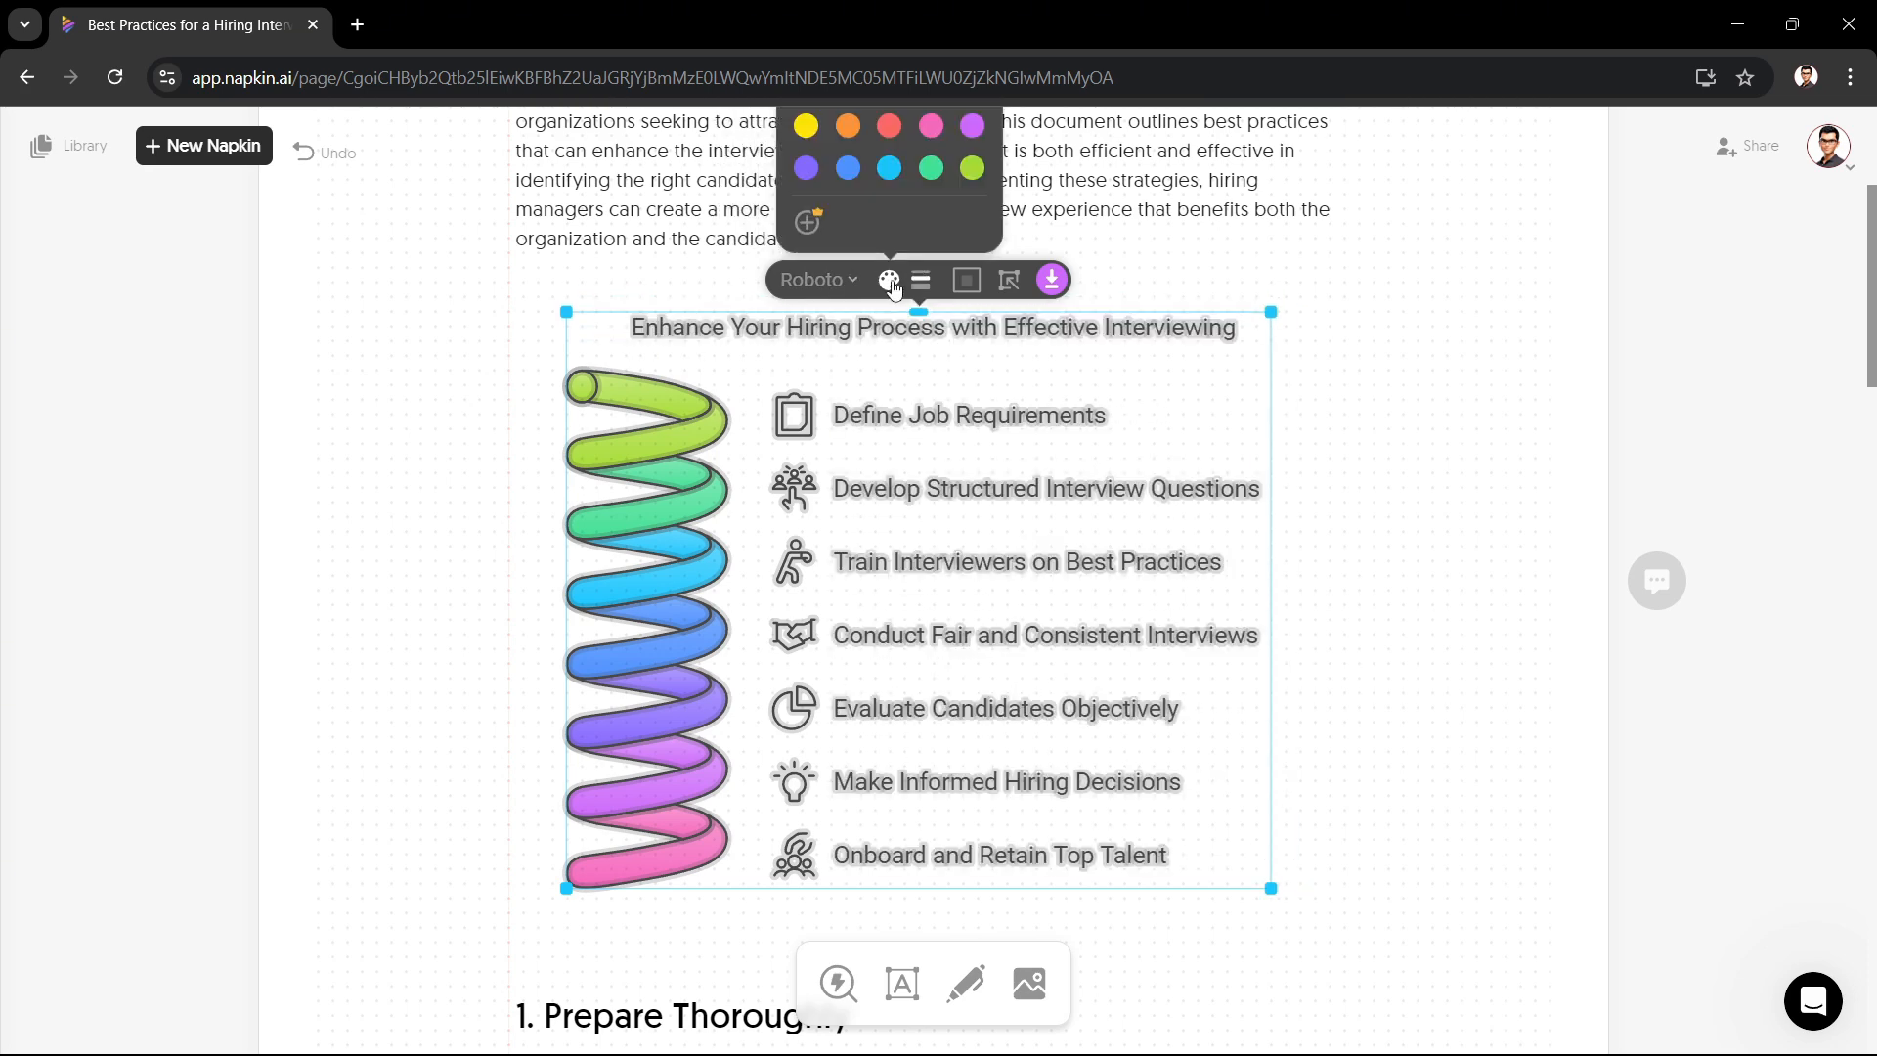
pyautogui.click(891, 170)
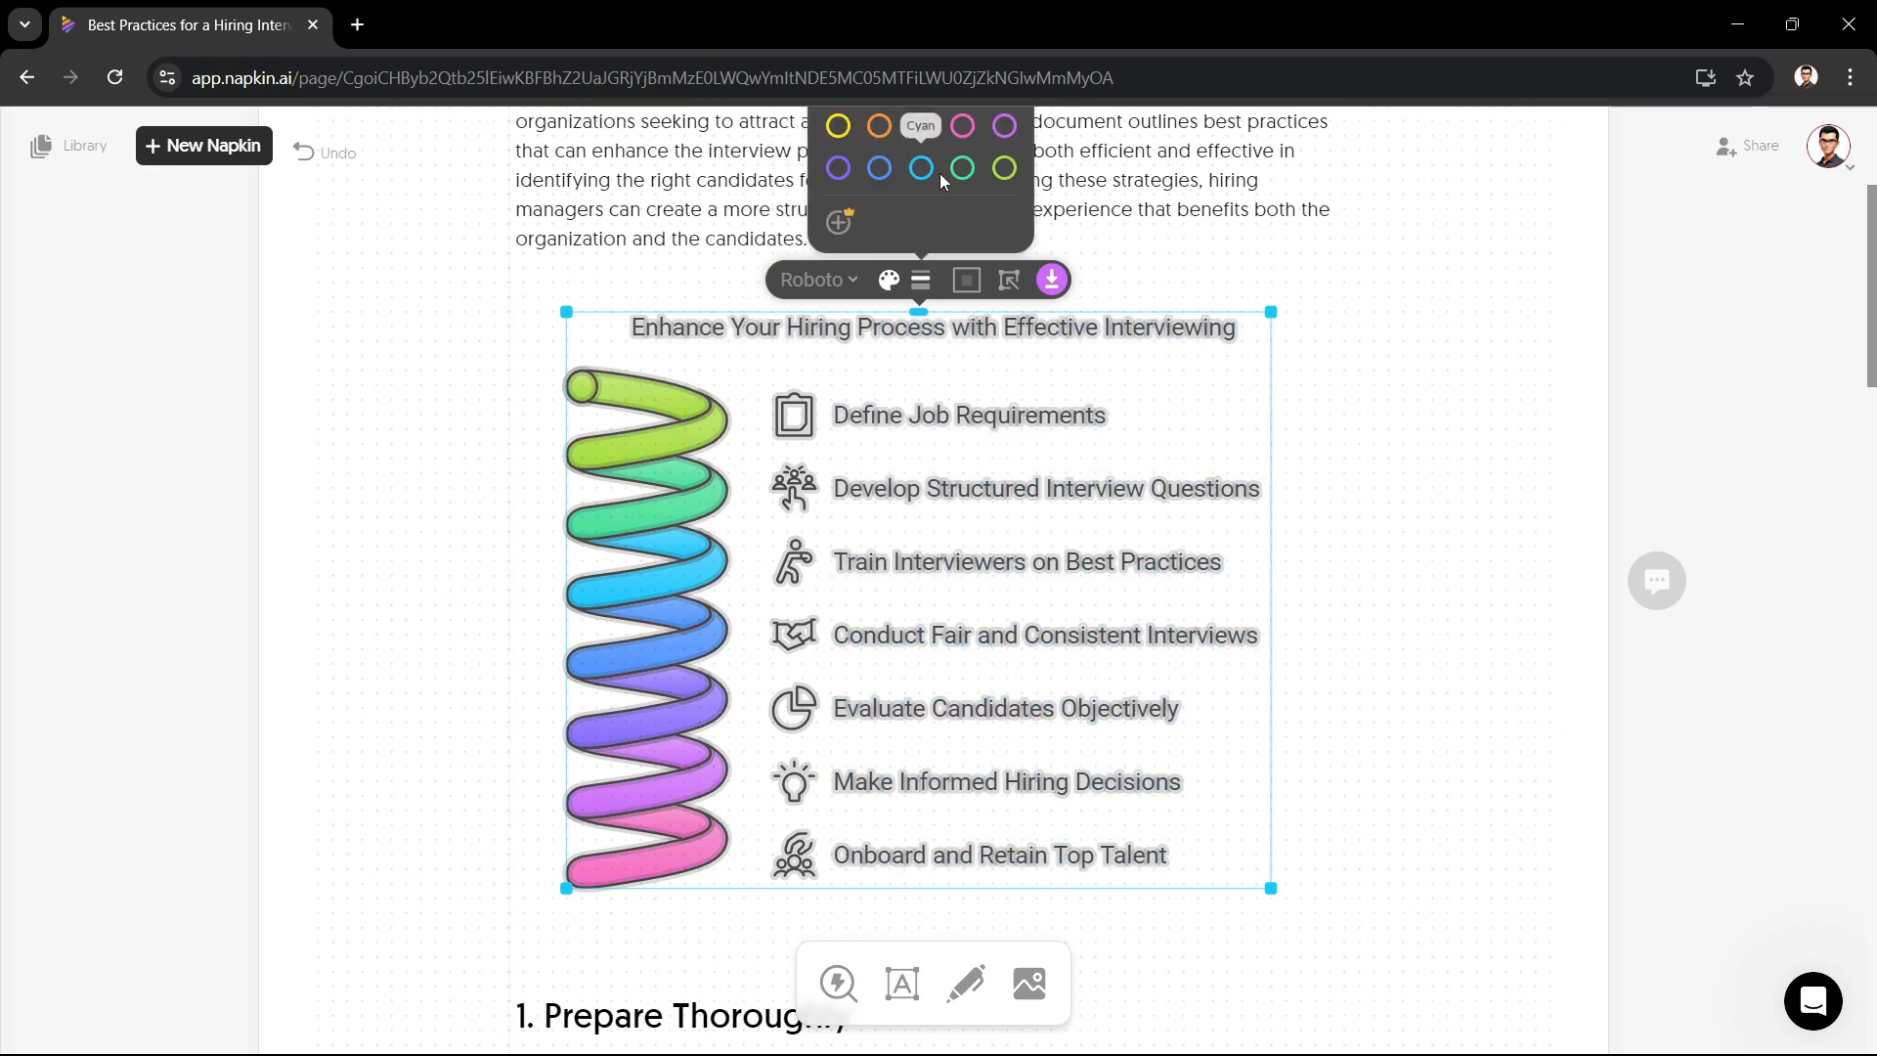
pyautogui.click(966, 281)
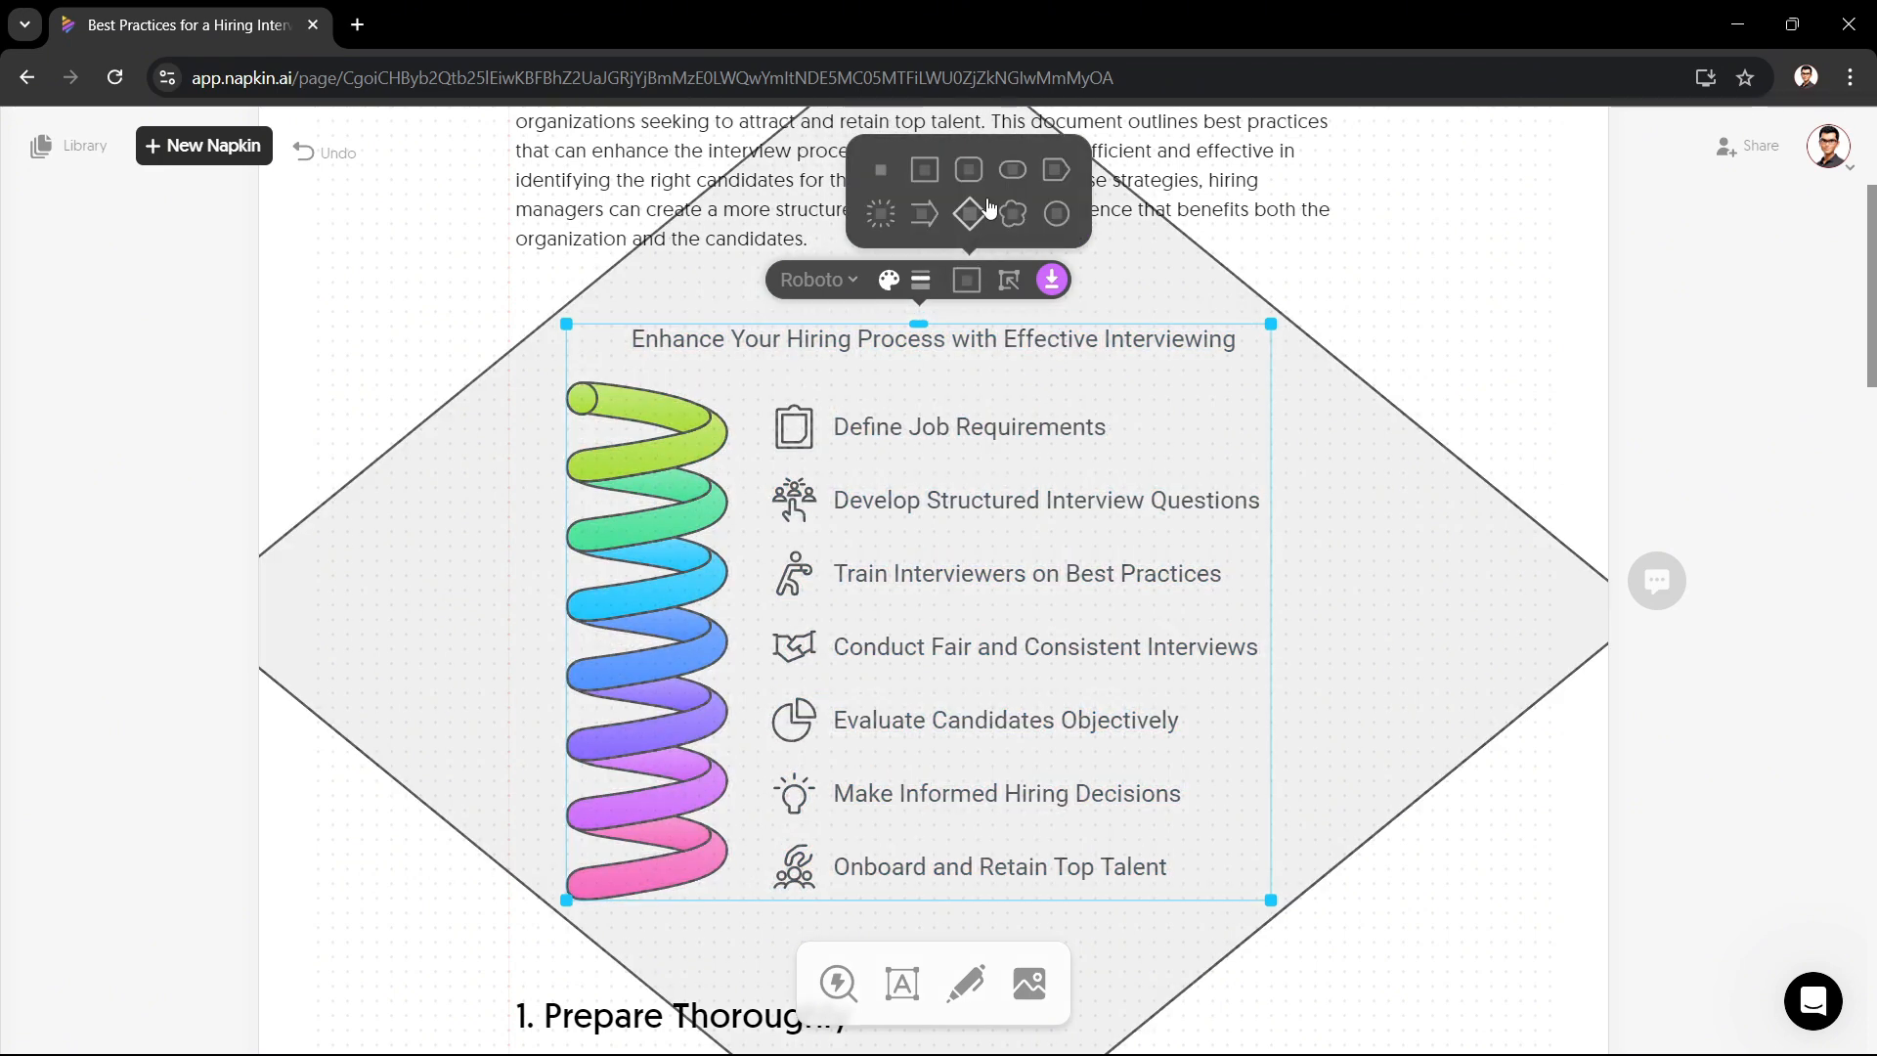
pyautogui.click(1016, 415)
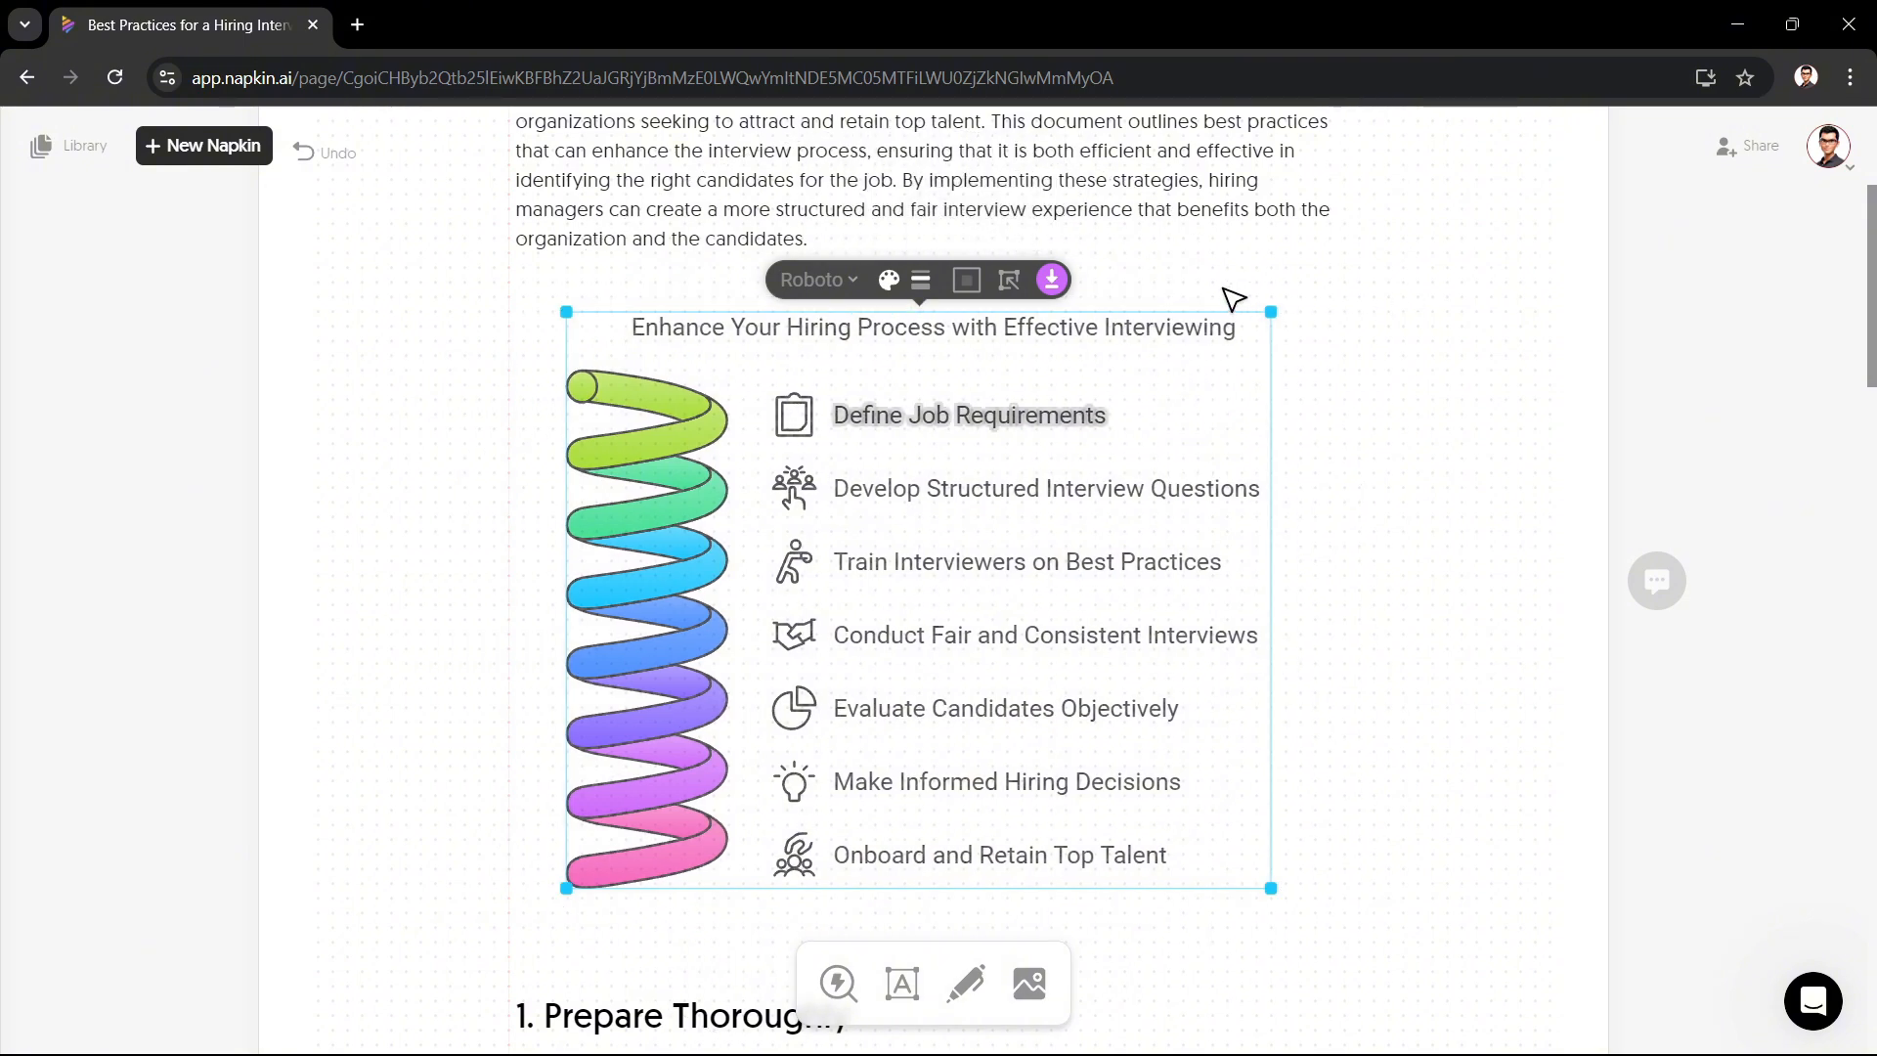
# Step: Examine the visual's PNG export options for colour mode, background and resolution without downloading
pyautogui.click(1053, 283)
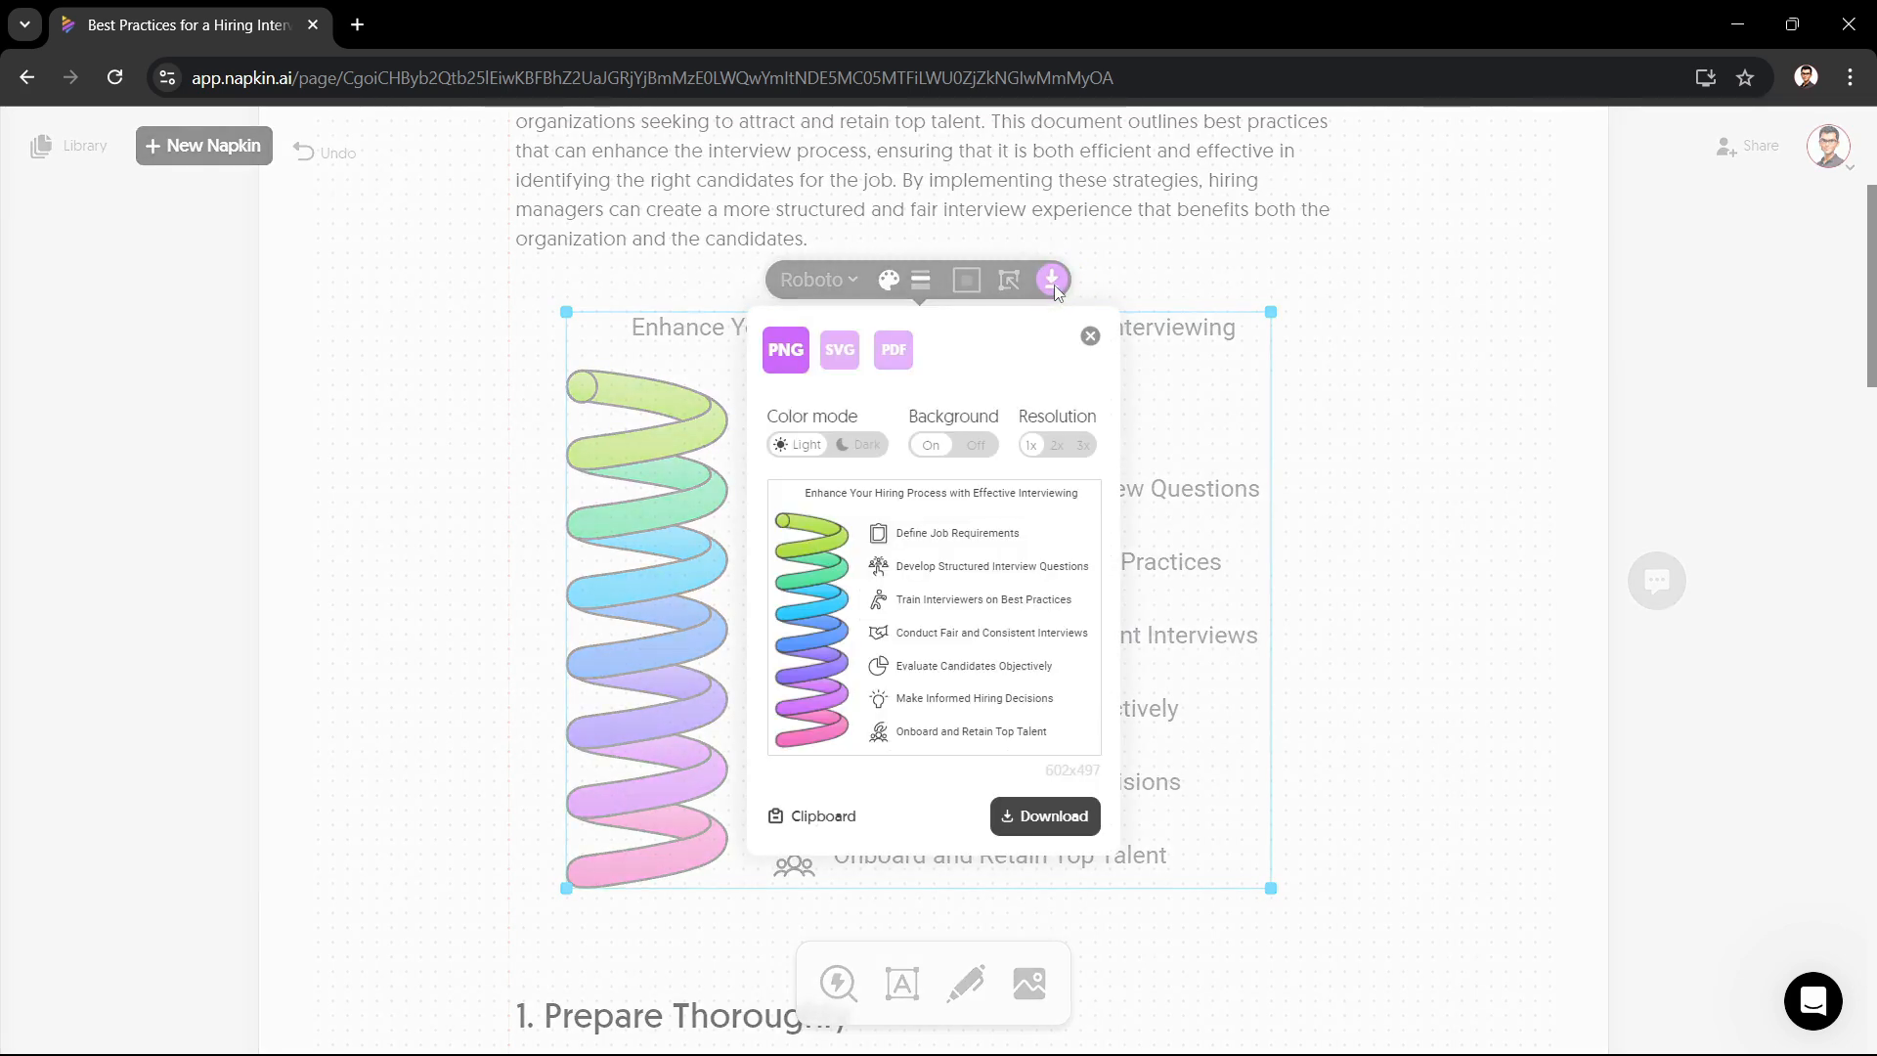
pyautogui.click(861, 450)
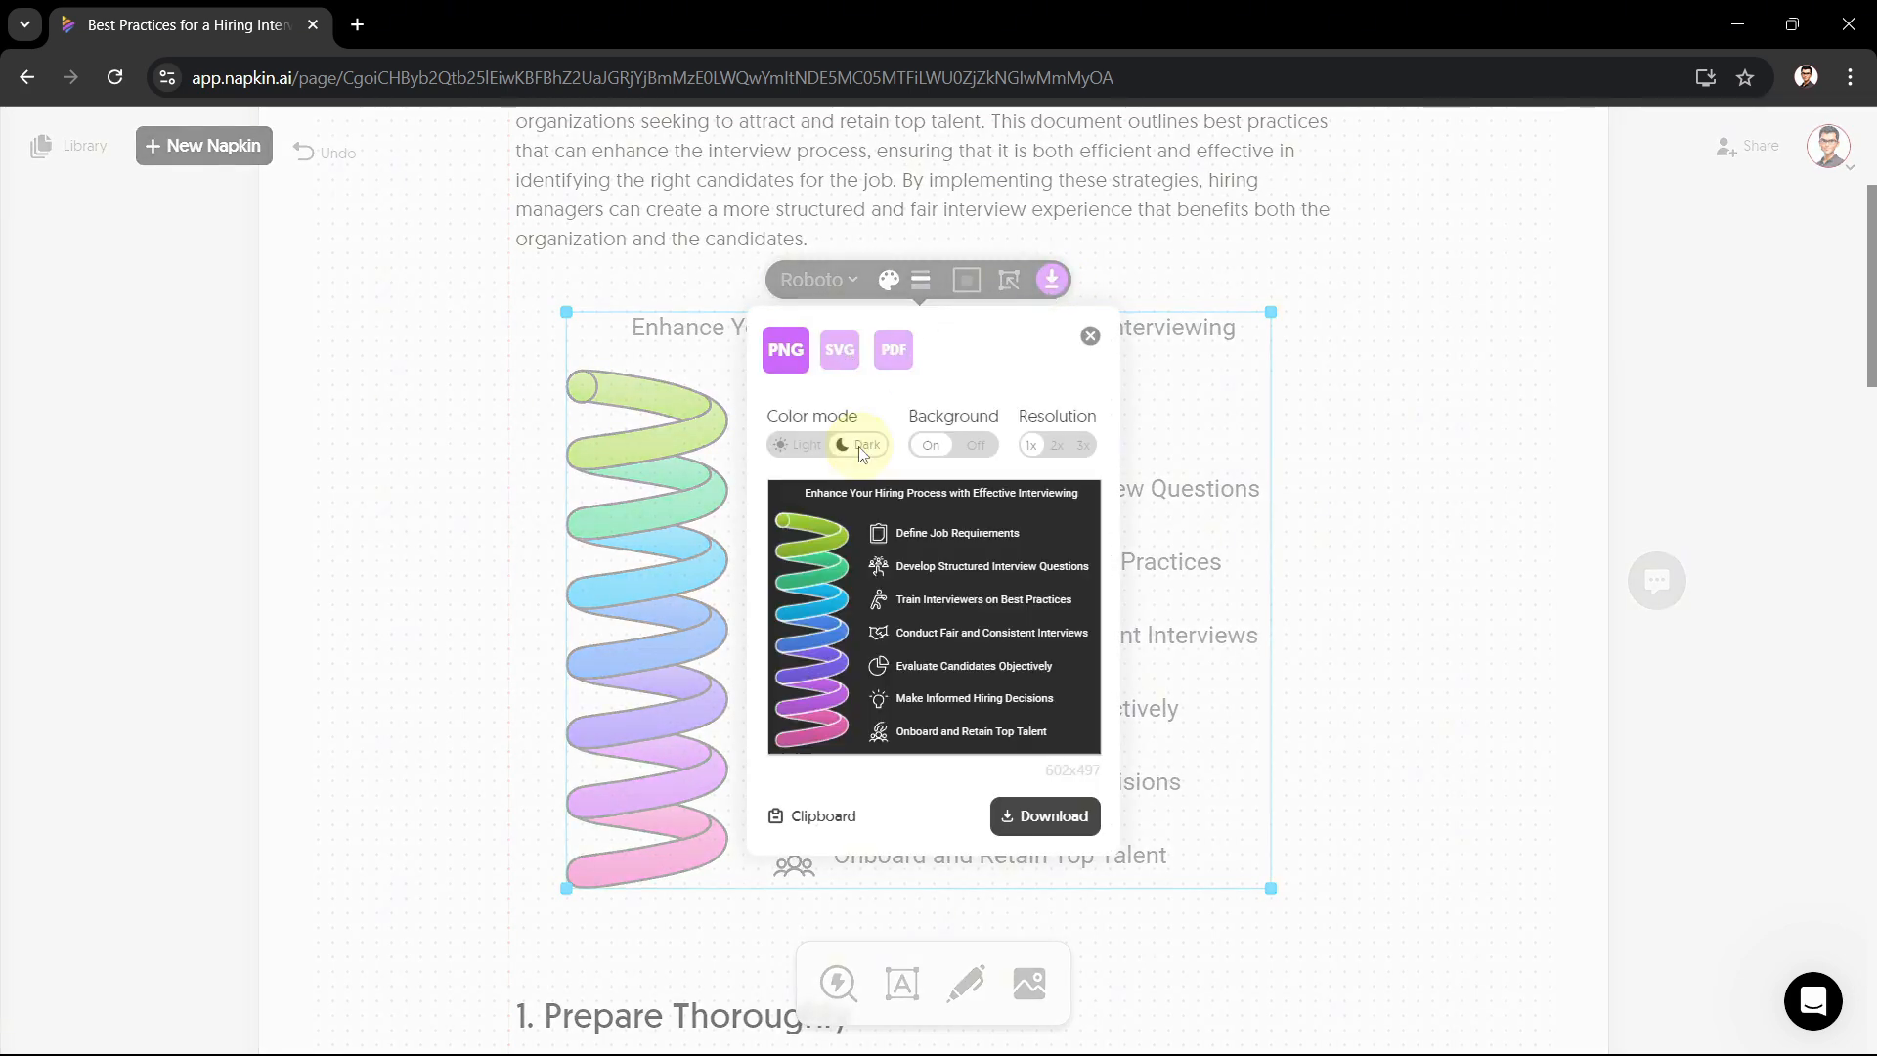
pyautogui.click(976, 445)
pyautogui.click(931, 445)
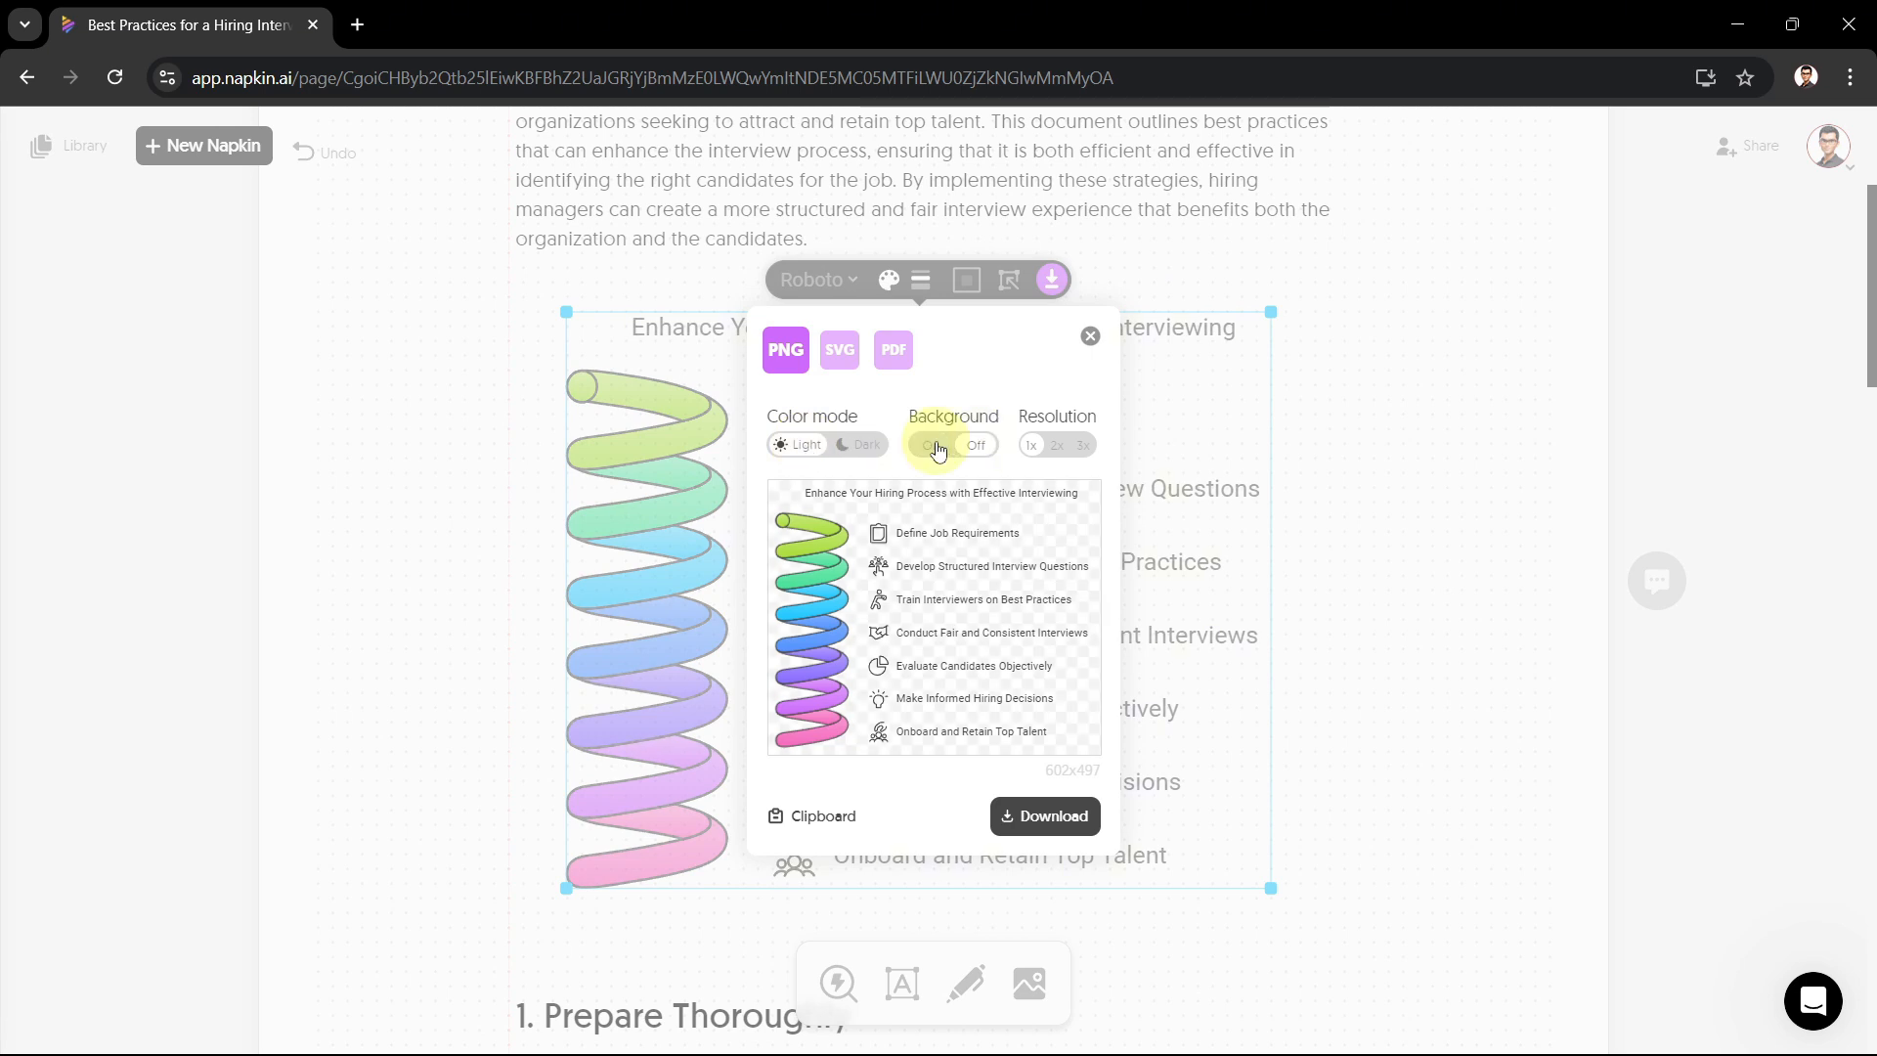
pyautogui.click(1060, 449)
pyautogui.click(1034, 447)
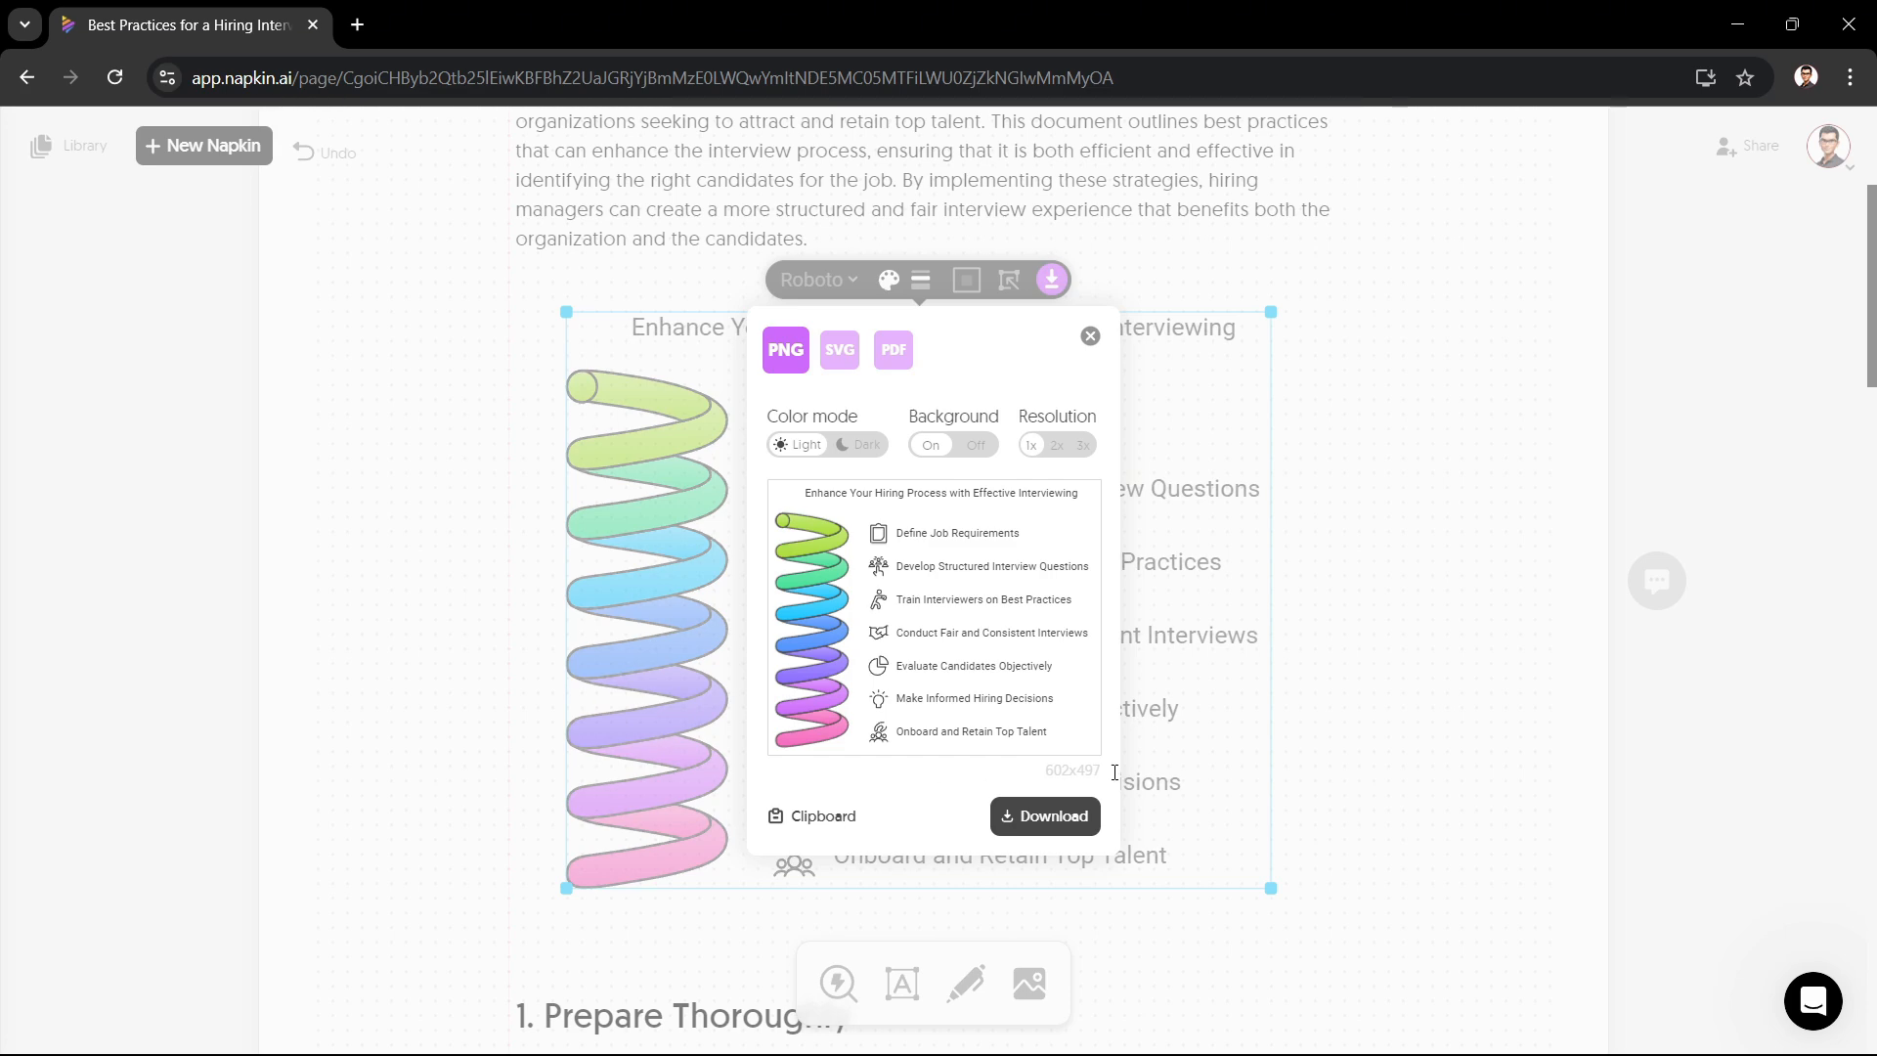
pyautogui.click(1454, 731)
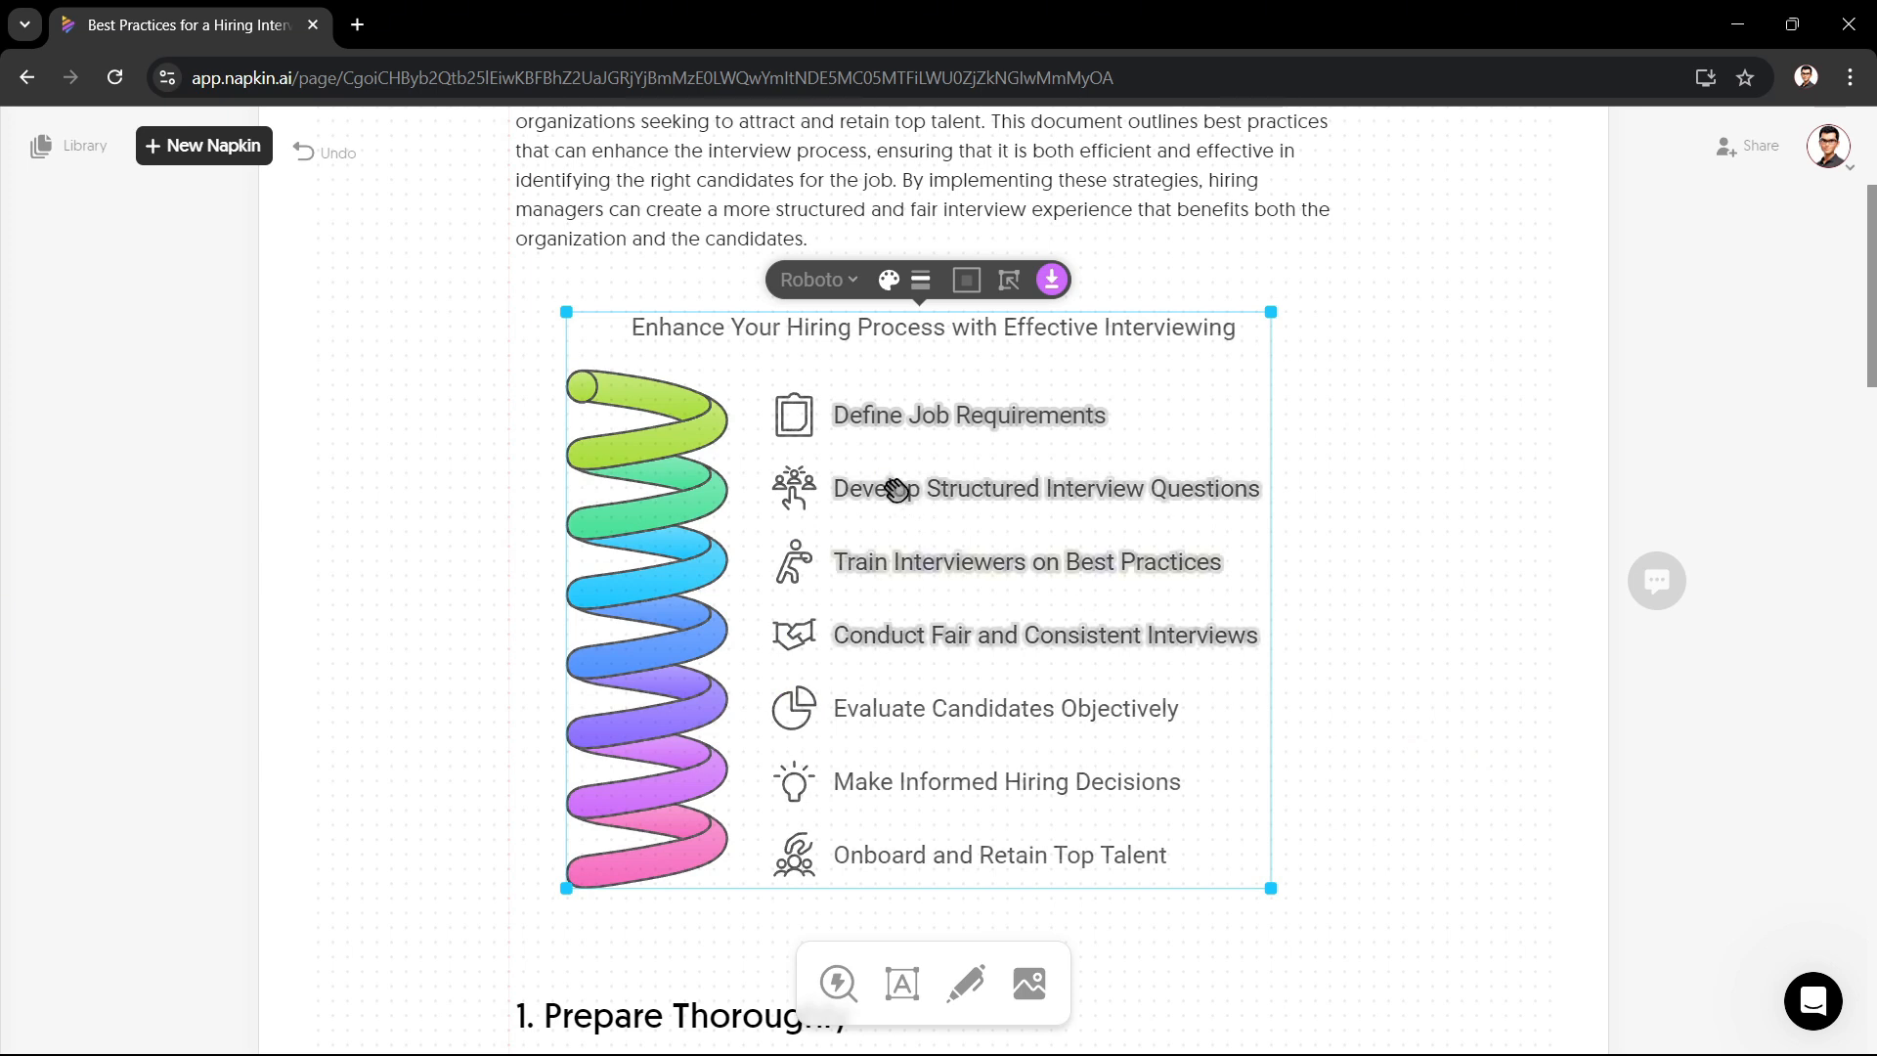
# Step: Replace the Define Job Requirements icon with an alternative icon design
pyautogui.click(802, 426)
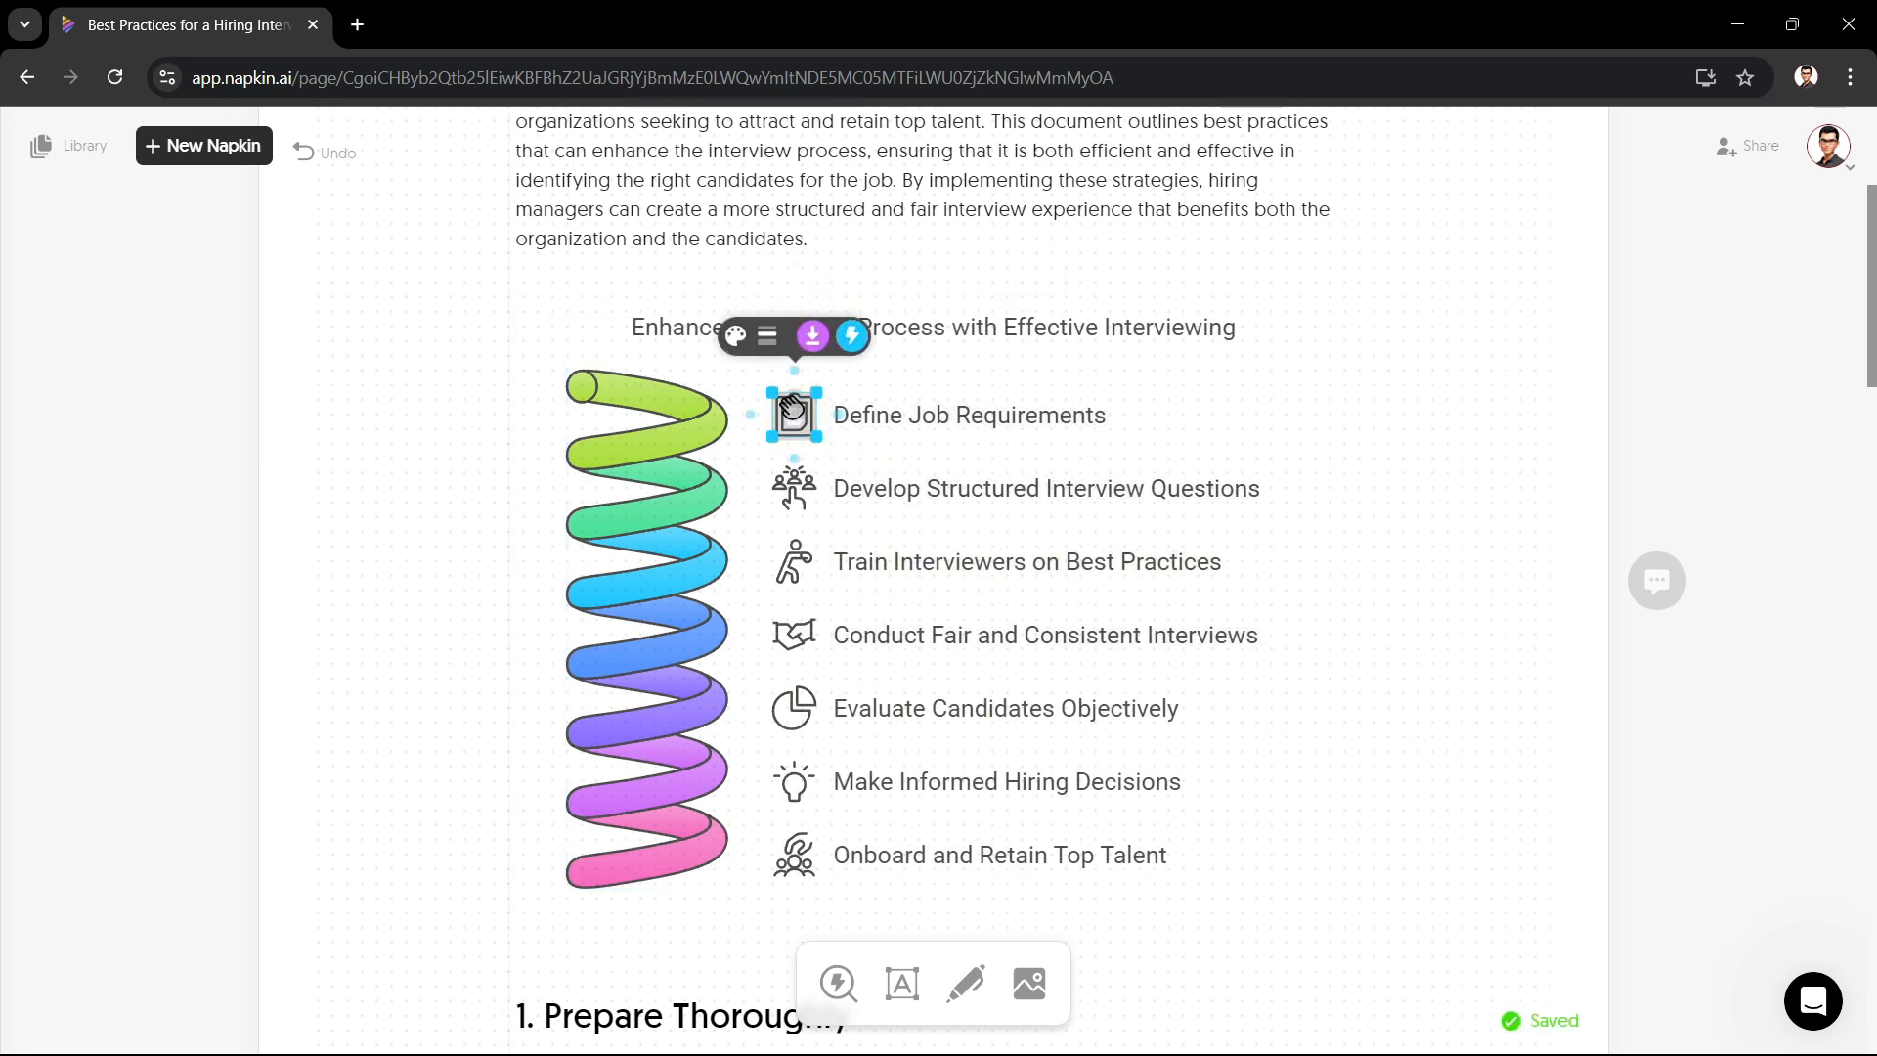
pyautogui.moveTo(762, 350)
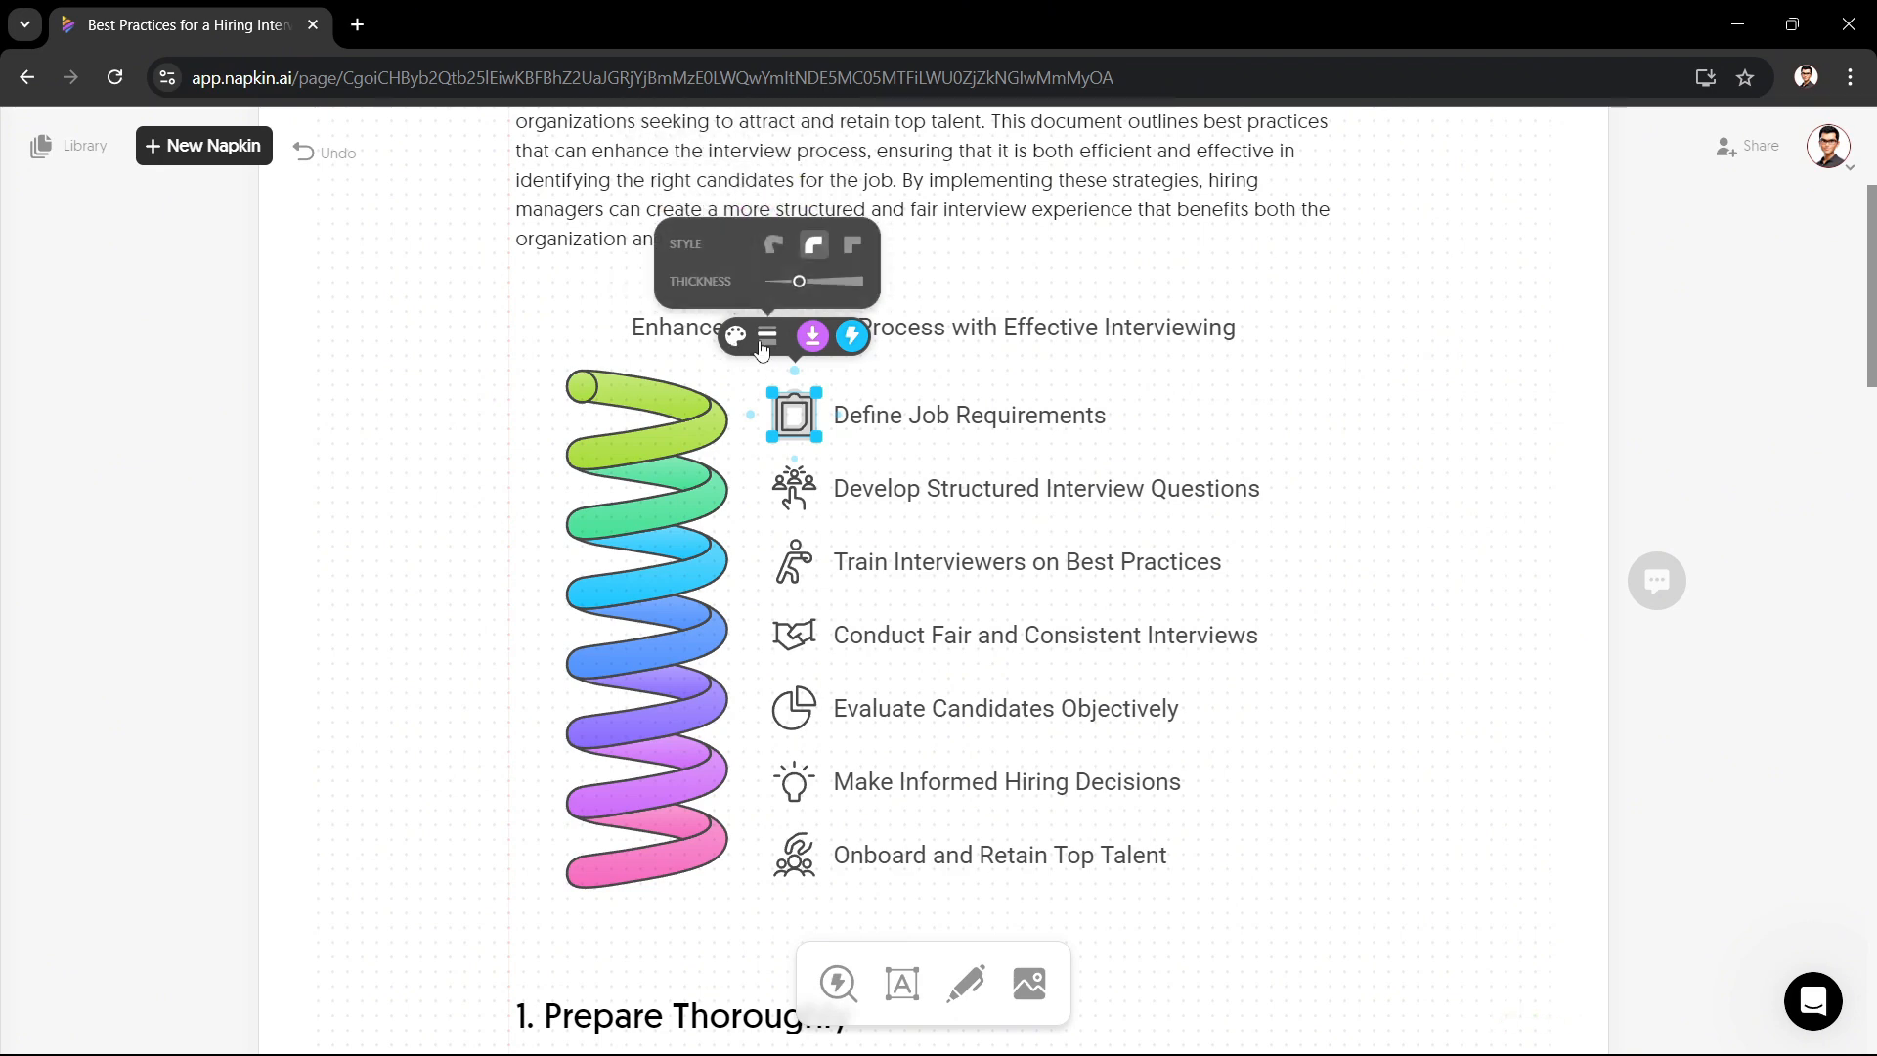
pyautogui.moveTo(853, 355)
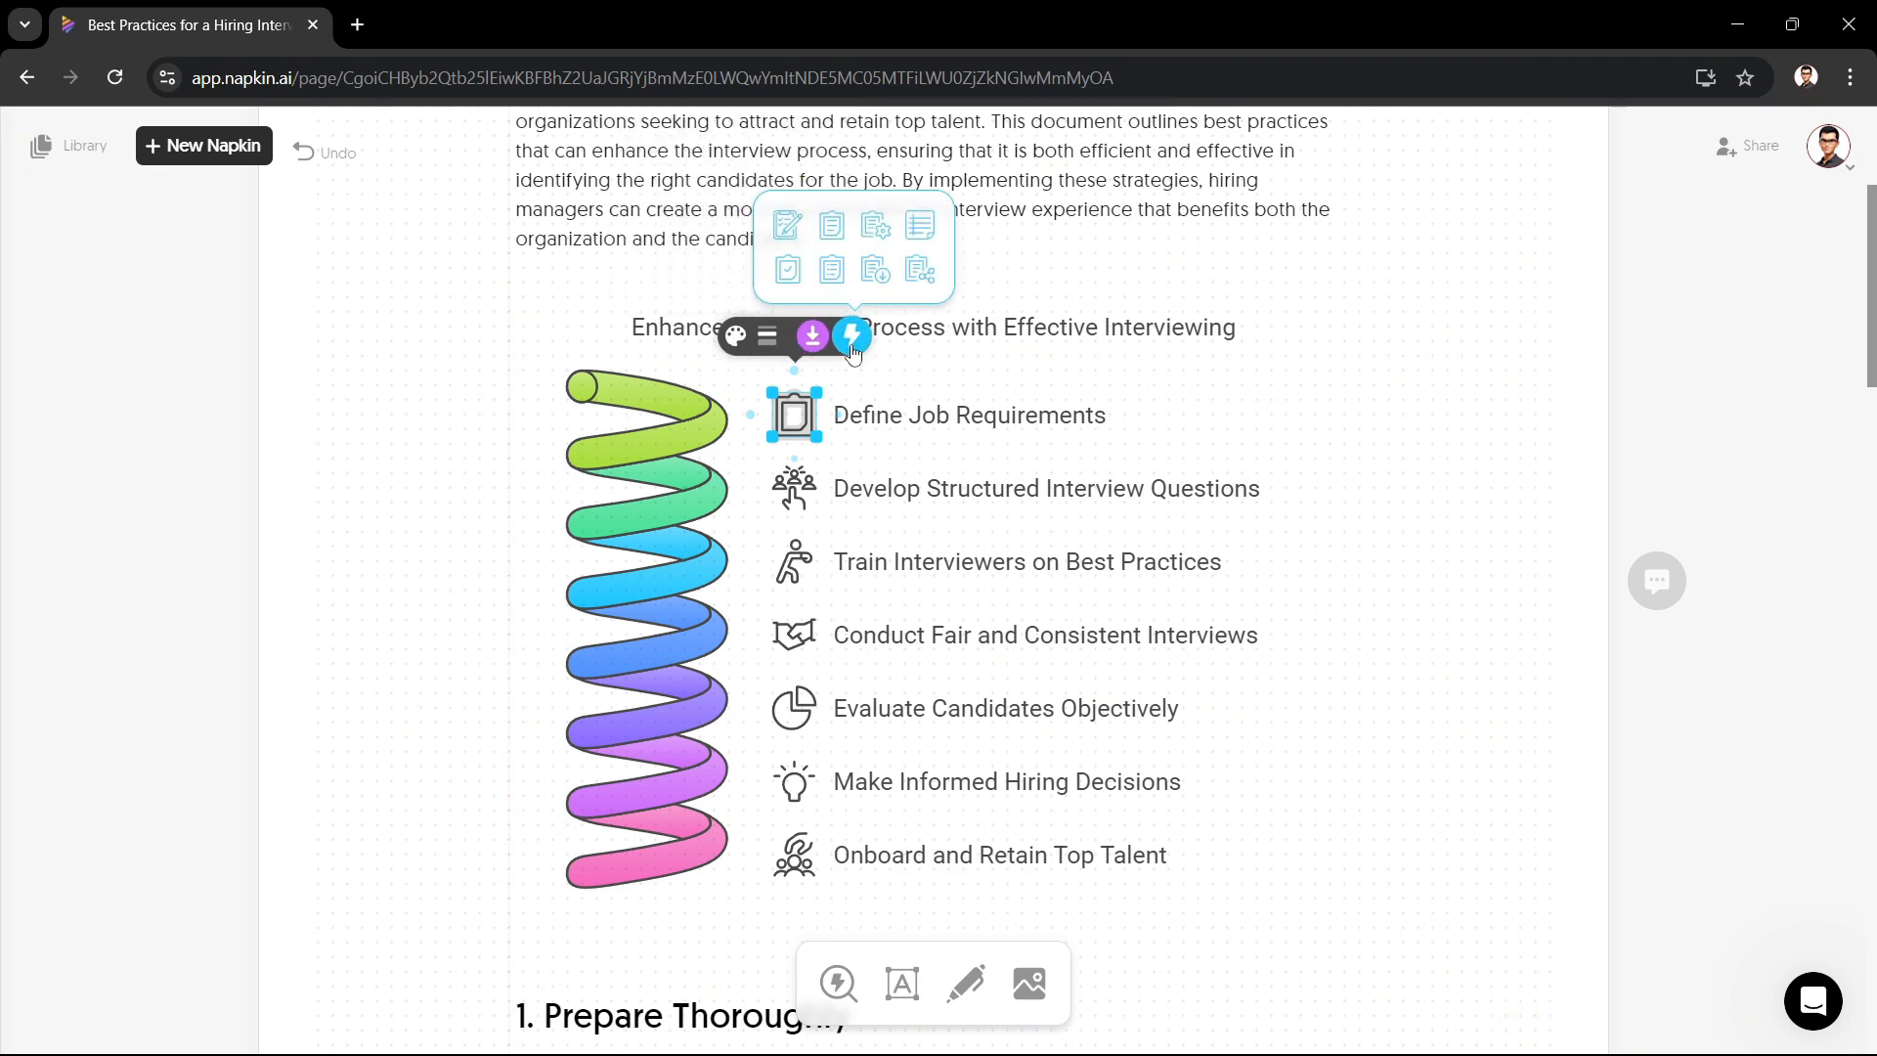
pyautogui.click(876, 277)
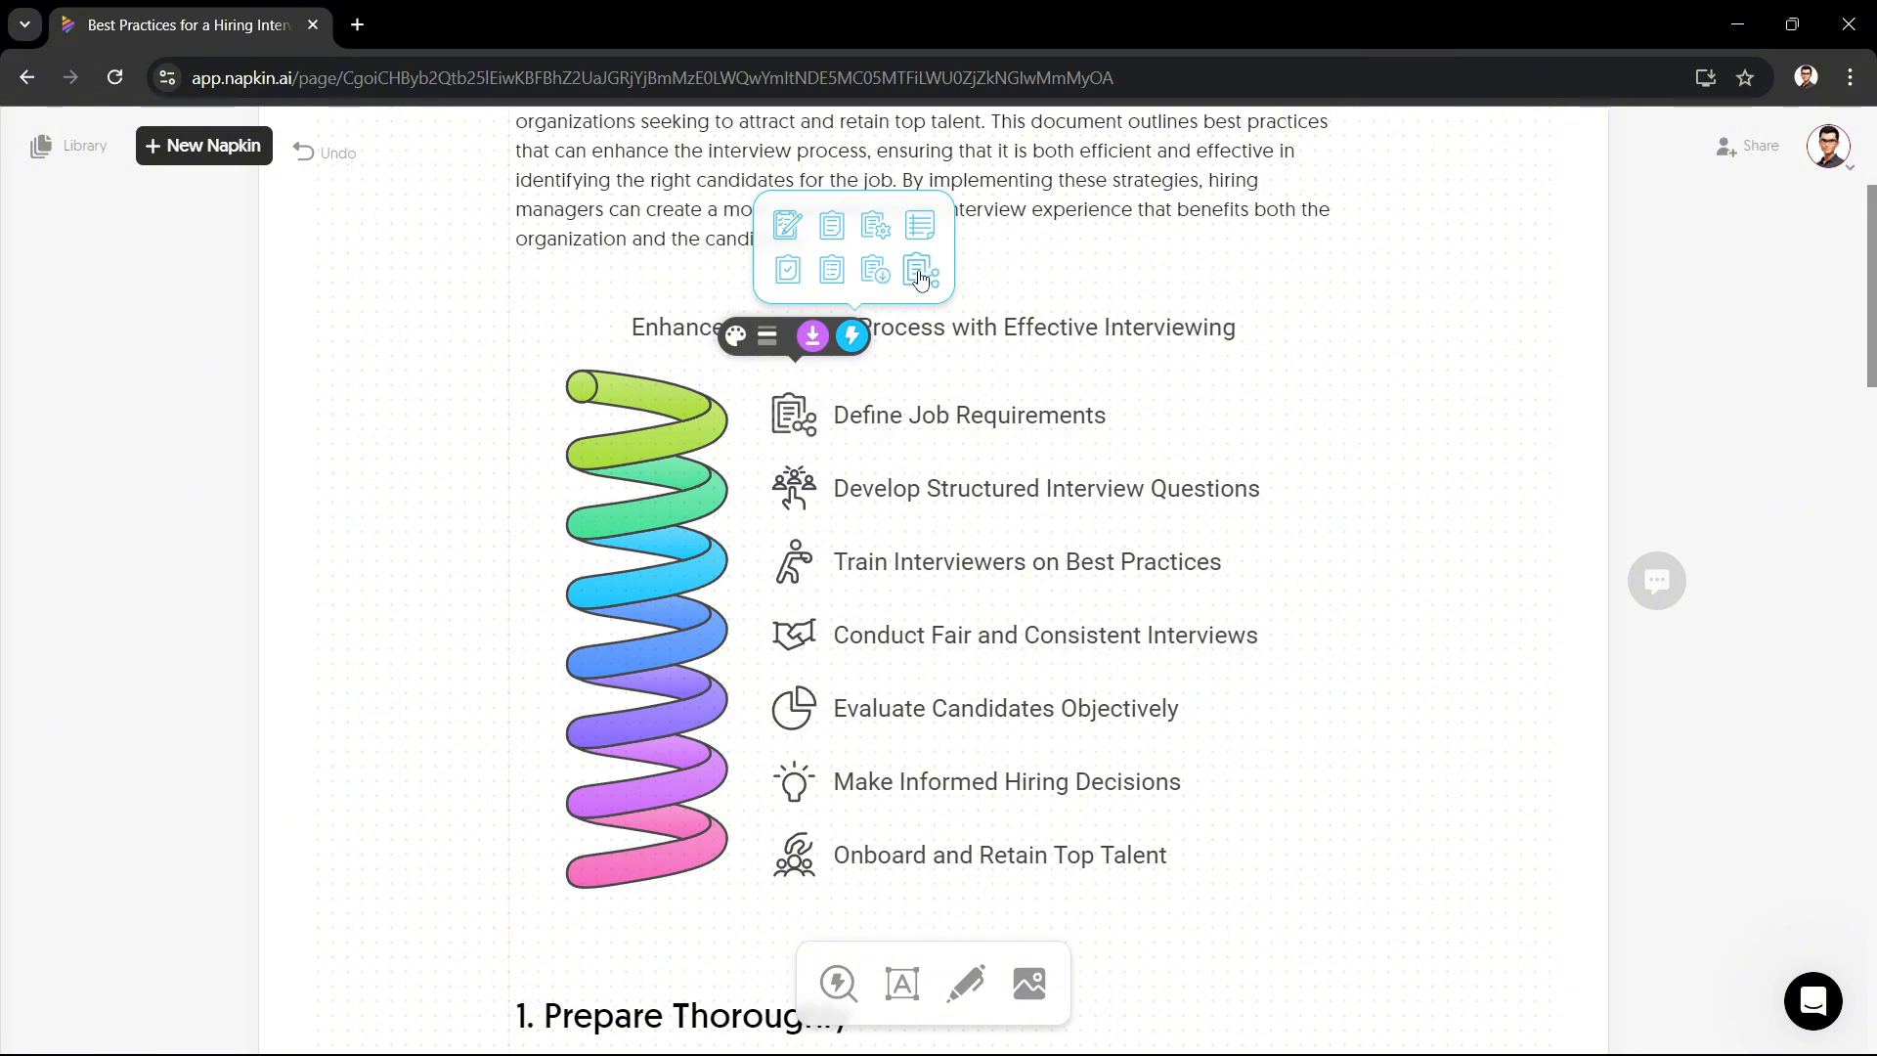
pyautogui.click(920, 271)
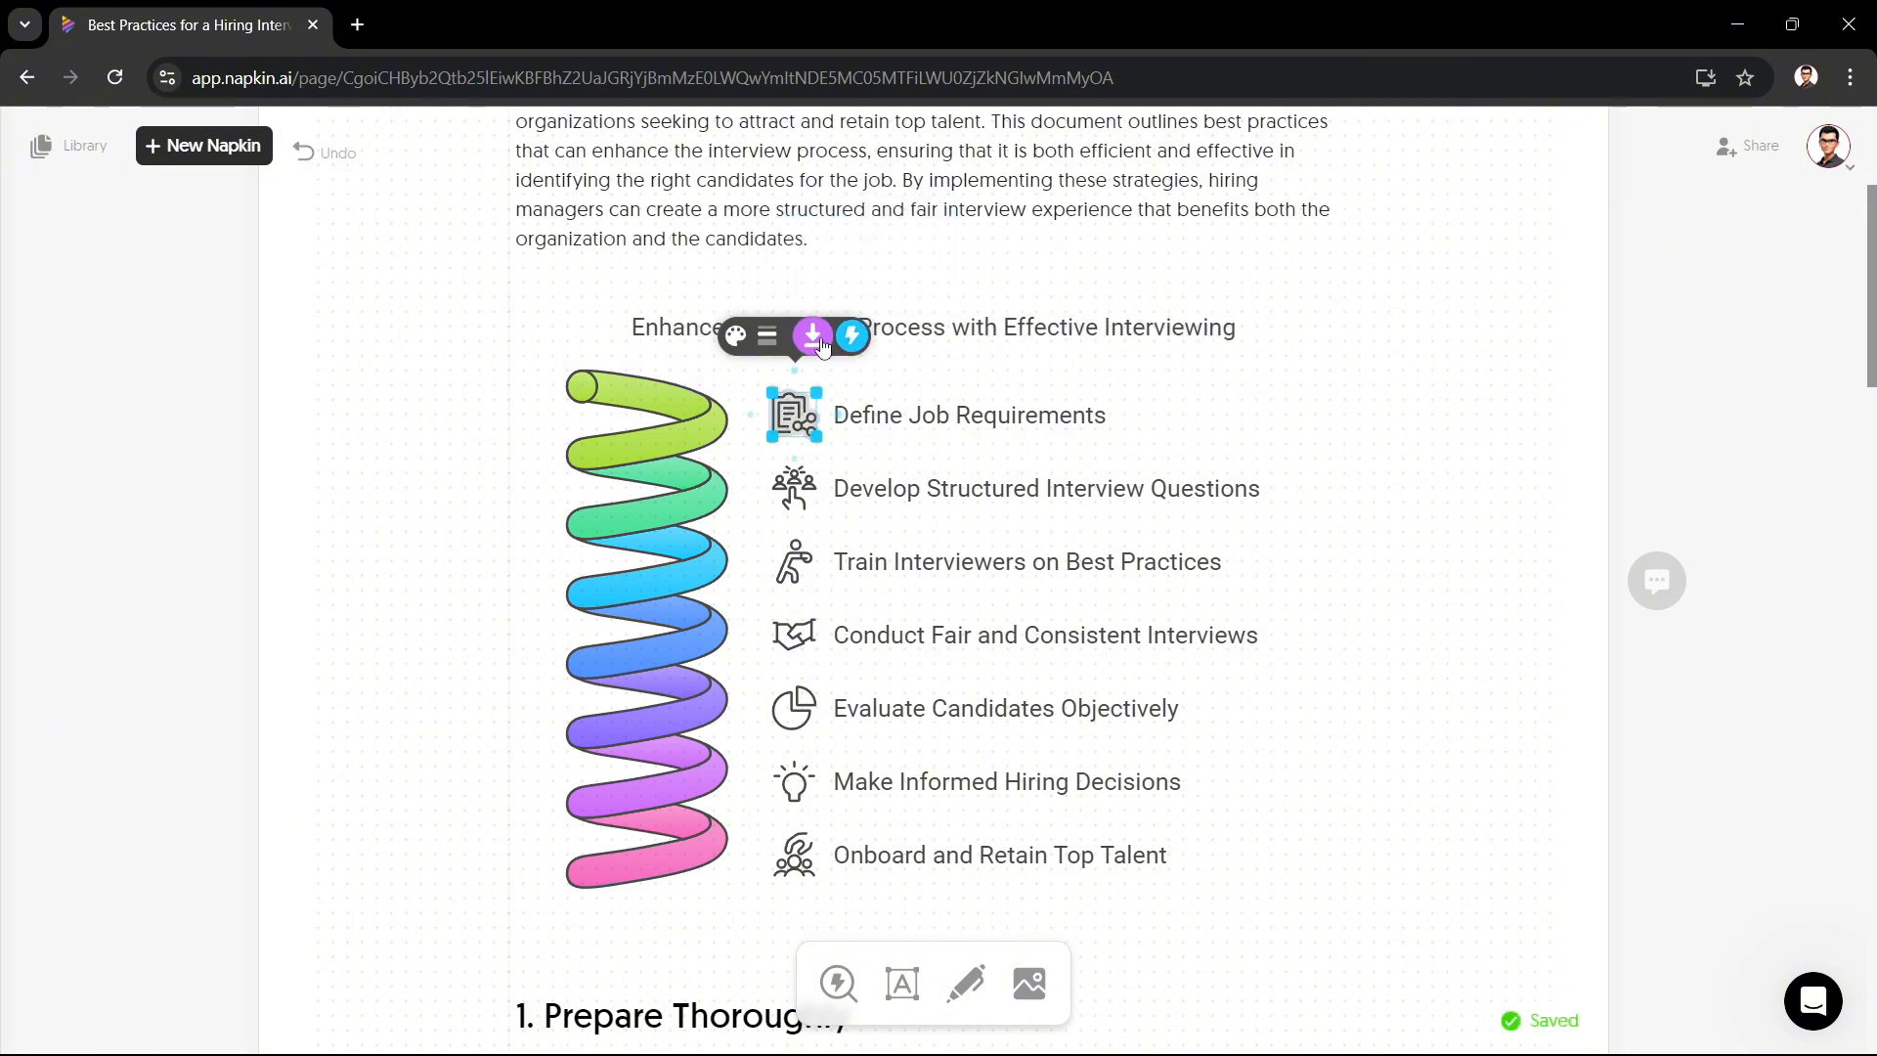
# Step: Preview the icon's export options, then move the icon above the Define Job Requirements label
pyautogui.click(812, 337)
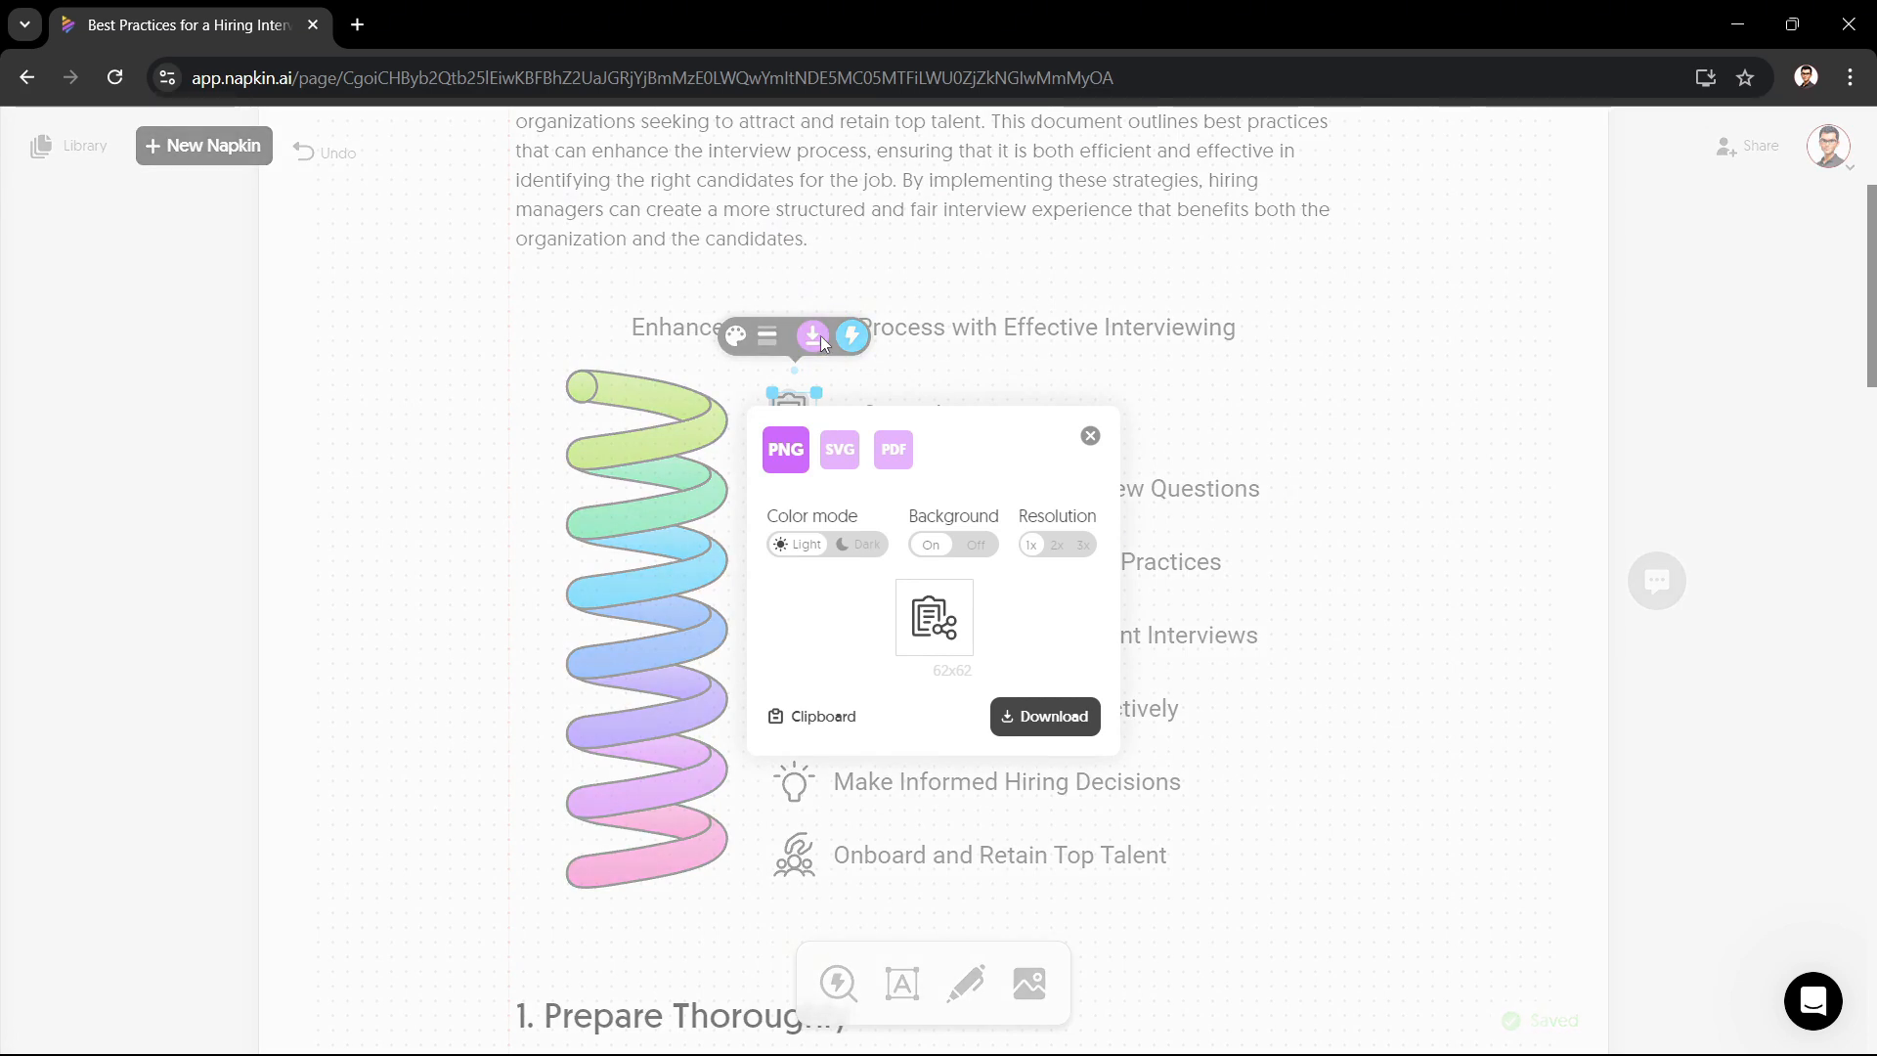
pyautogui.click(945, 368)
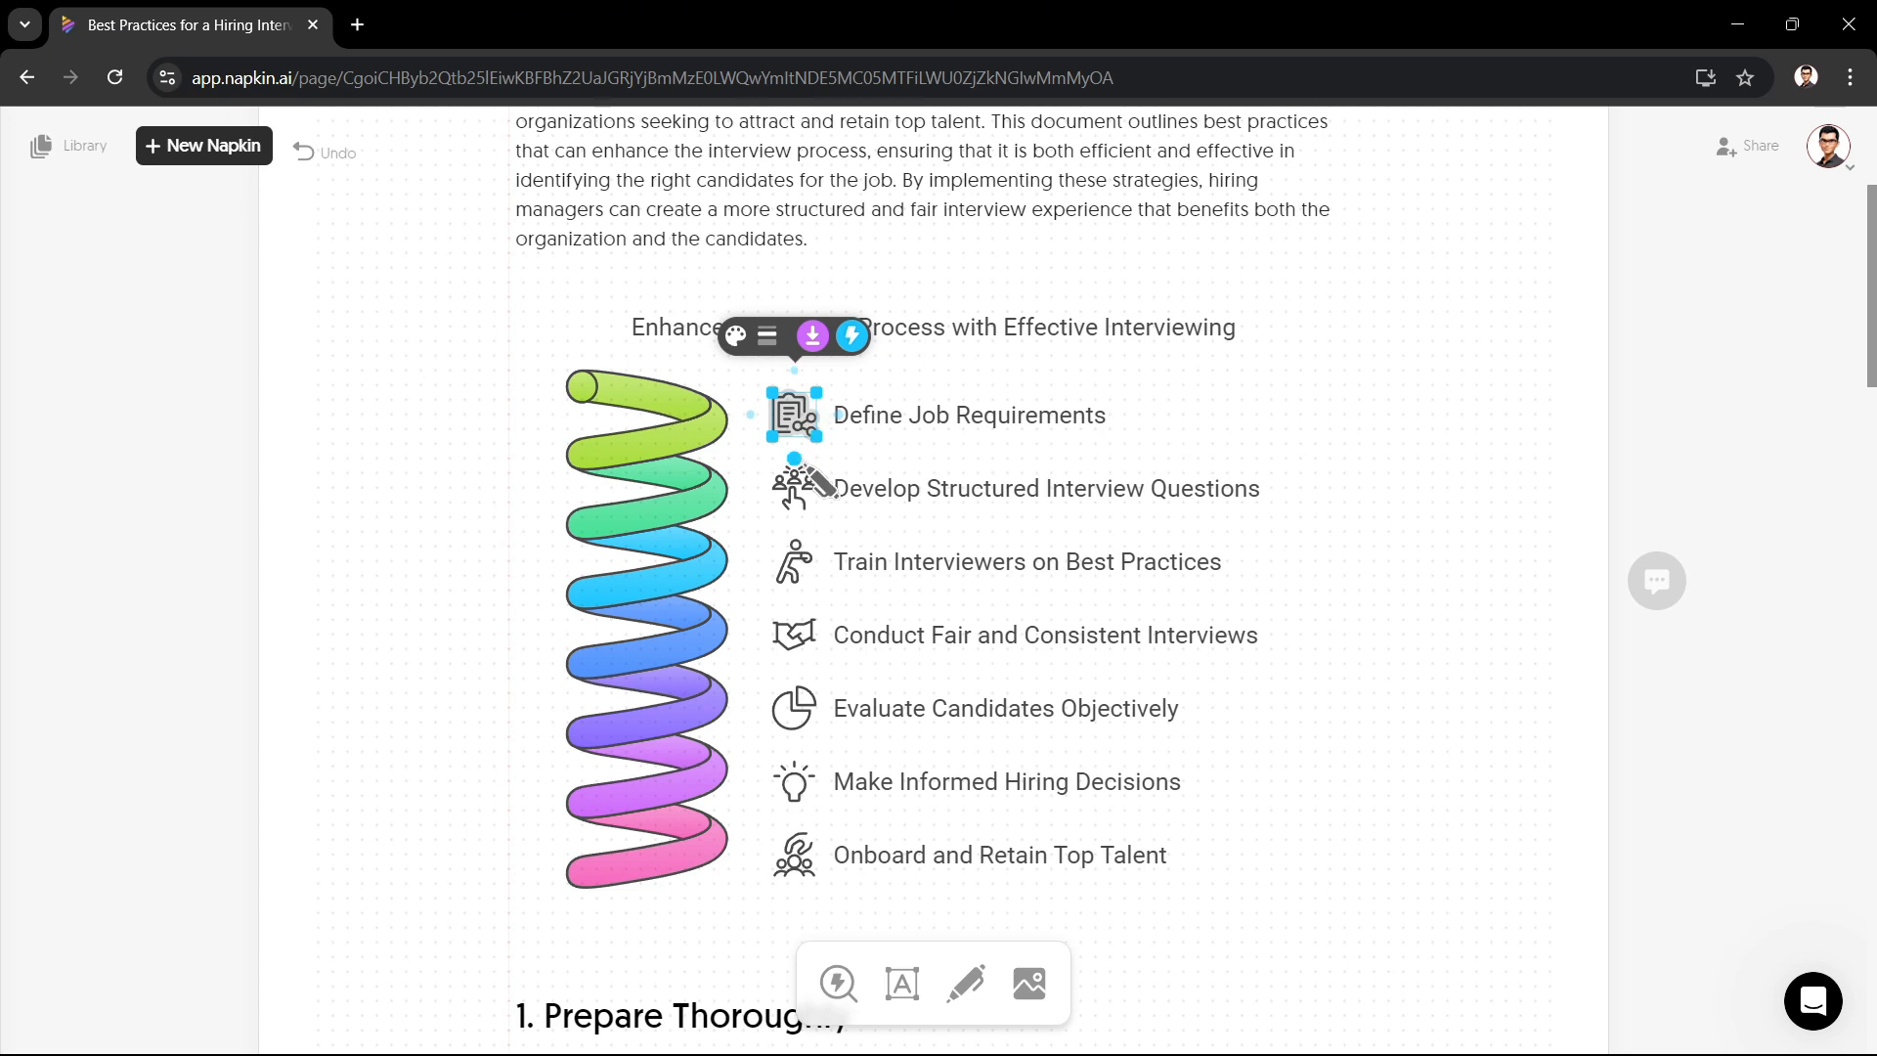
pyautogui.moveTo(795, 413); pyautogui.dragTo(875, 368)
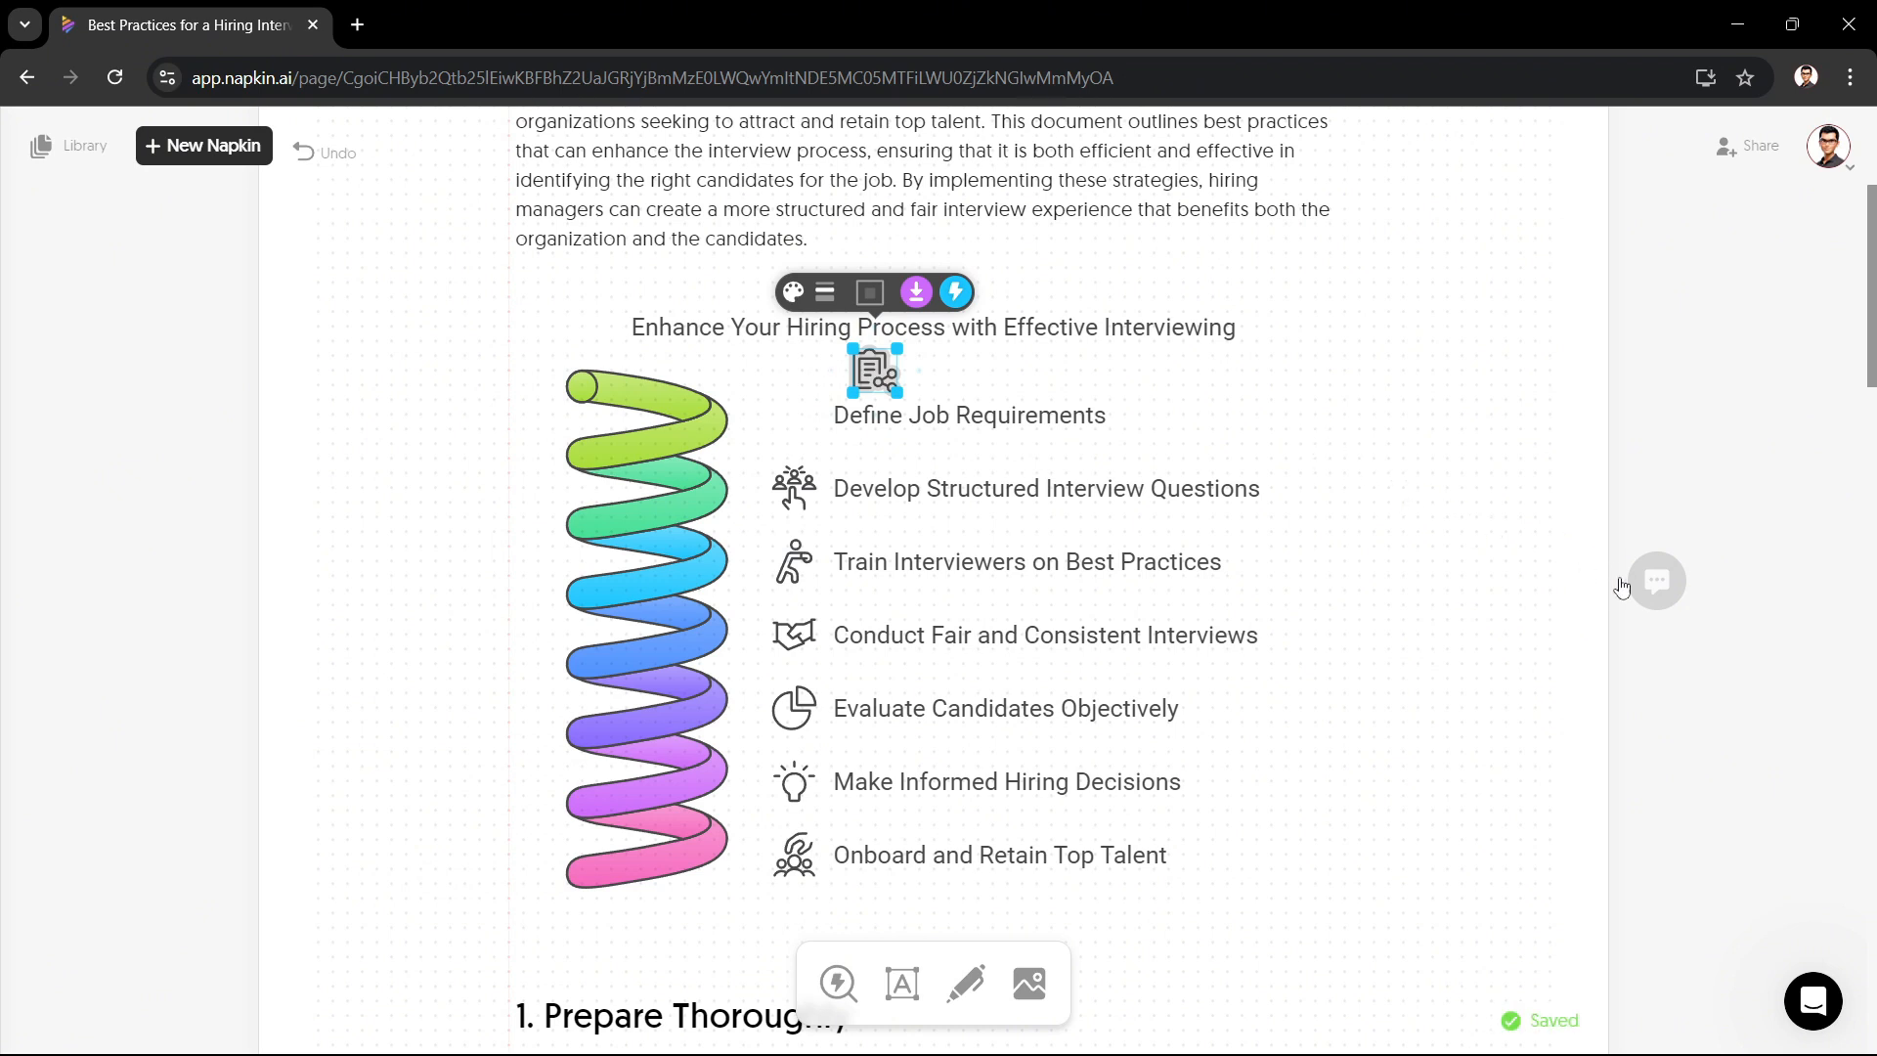
# Step: Add a comment reading "fg" beside the introduction visual
pyautogui.click(1679, 591)
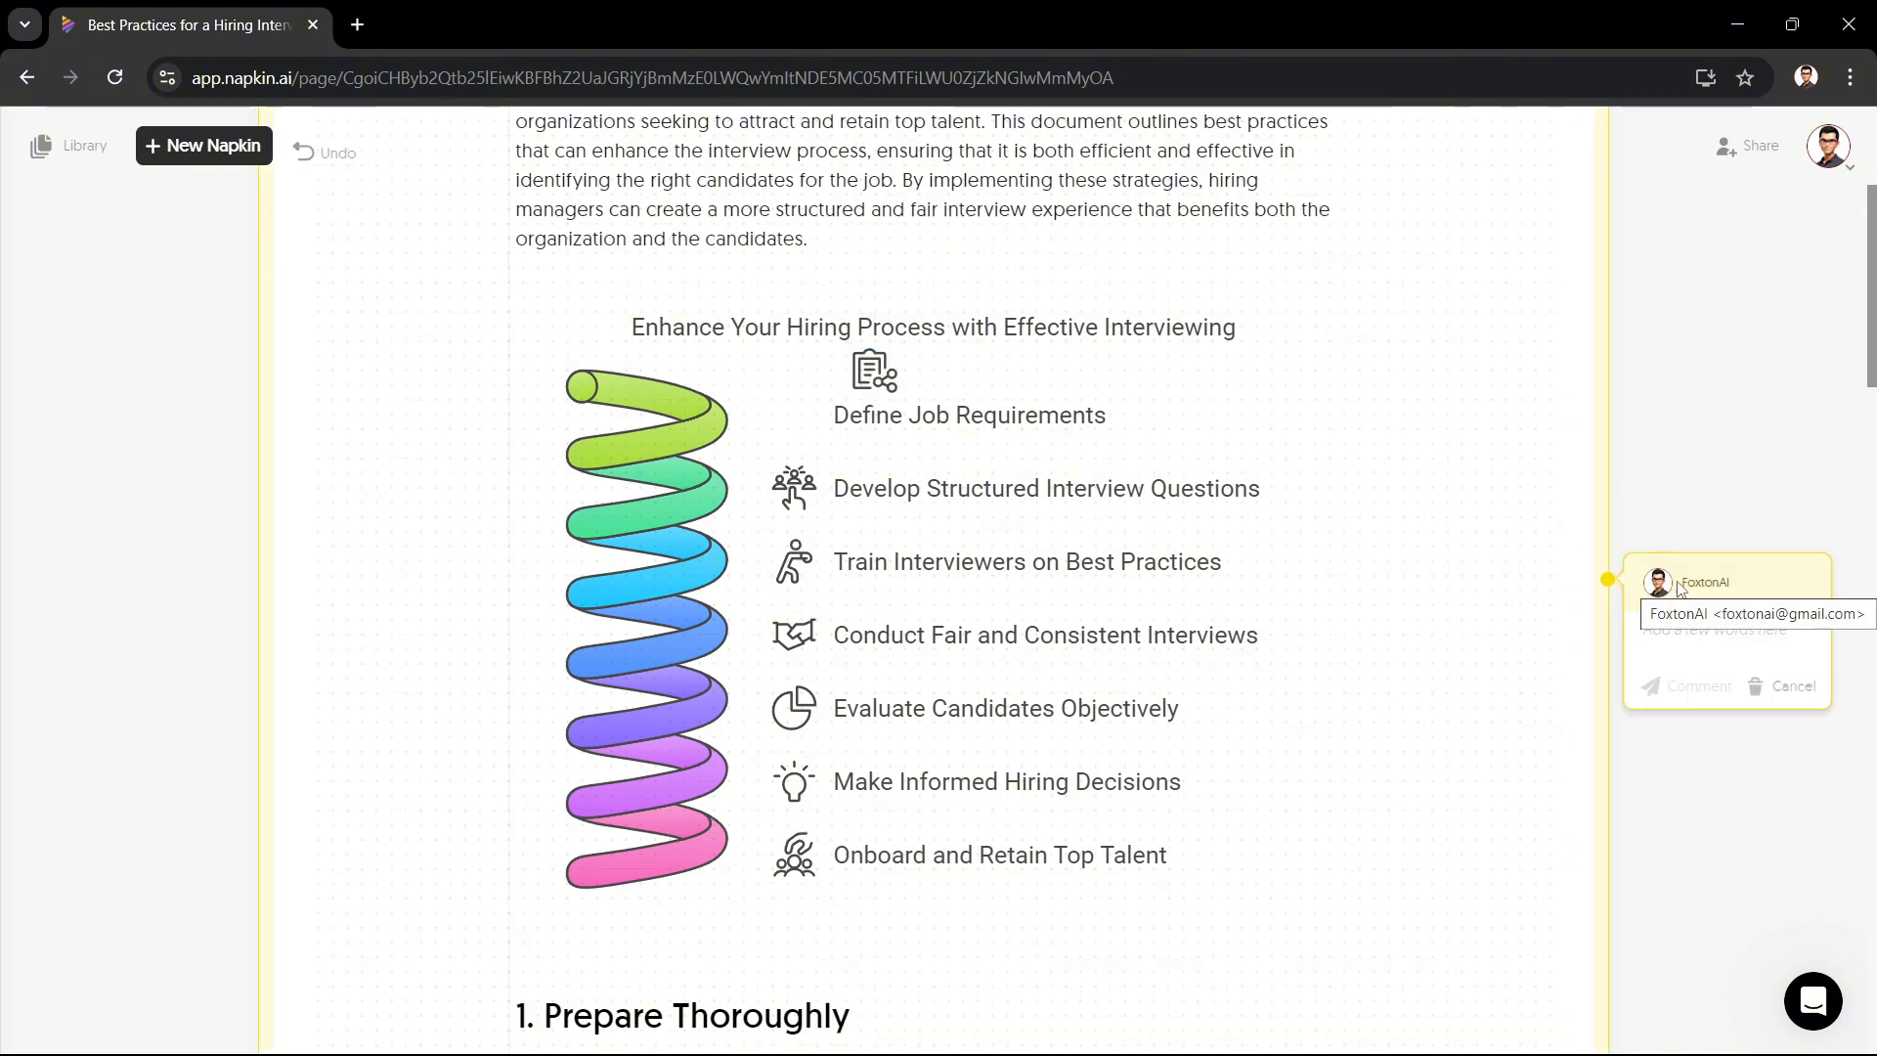
pyautogui.write('fg')
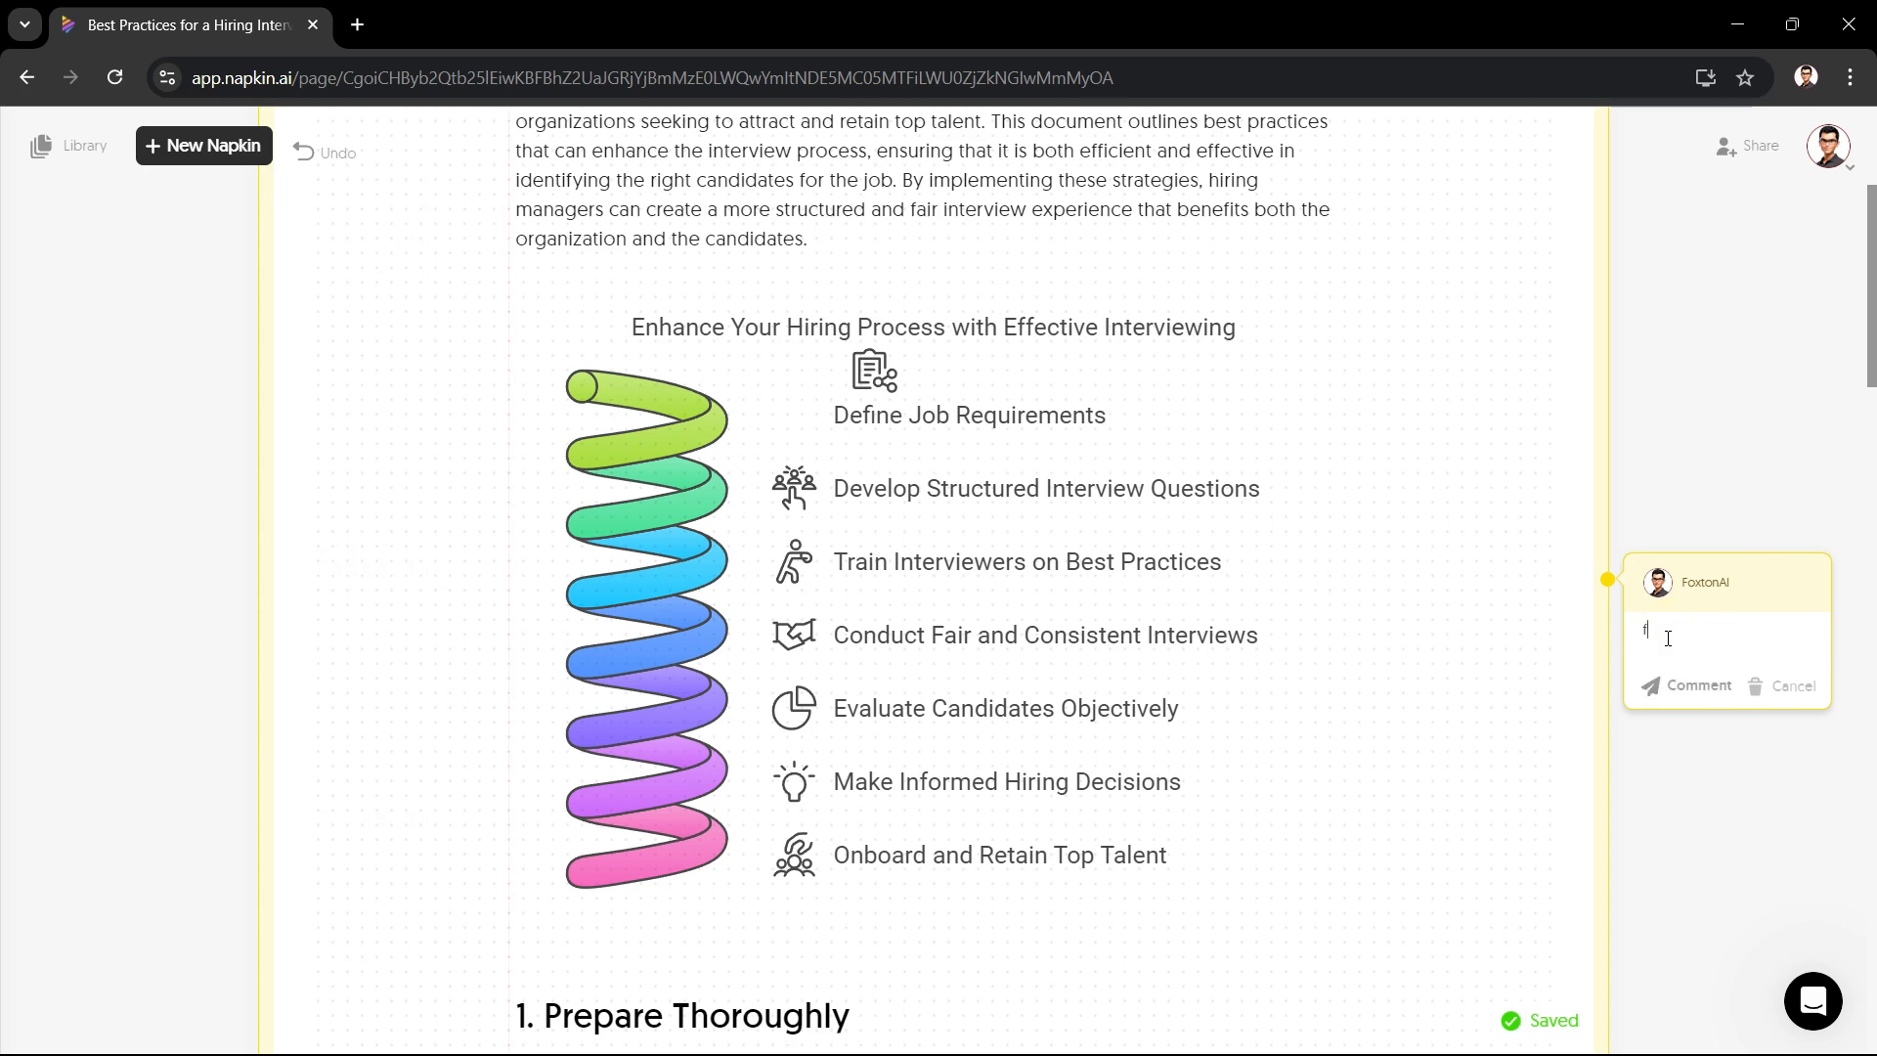
pyautogui.click(1683, 689)
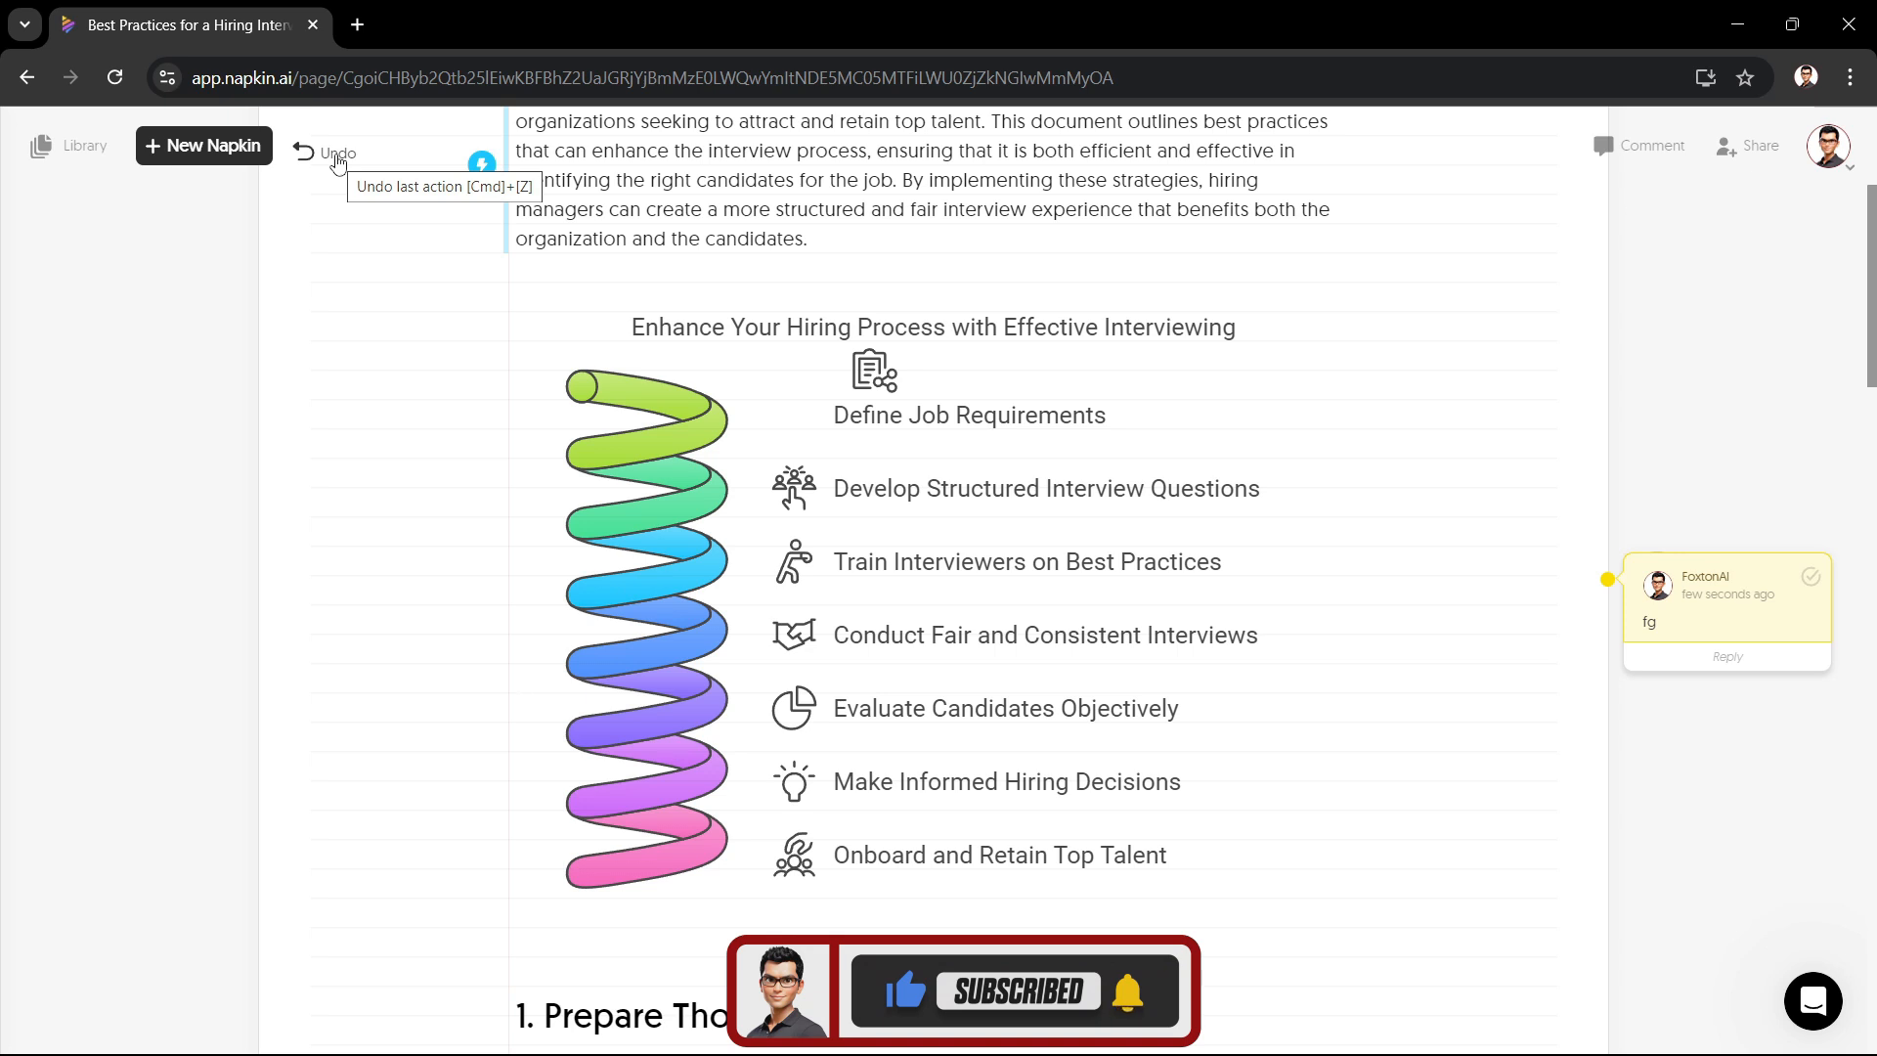
# Step: Undo the last action on the visual
pyautogui.click(337, 154)
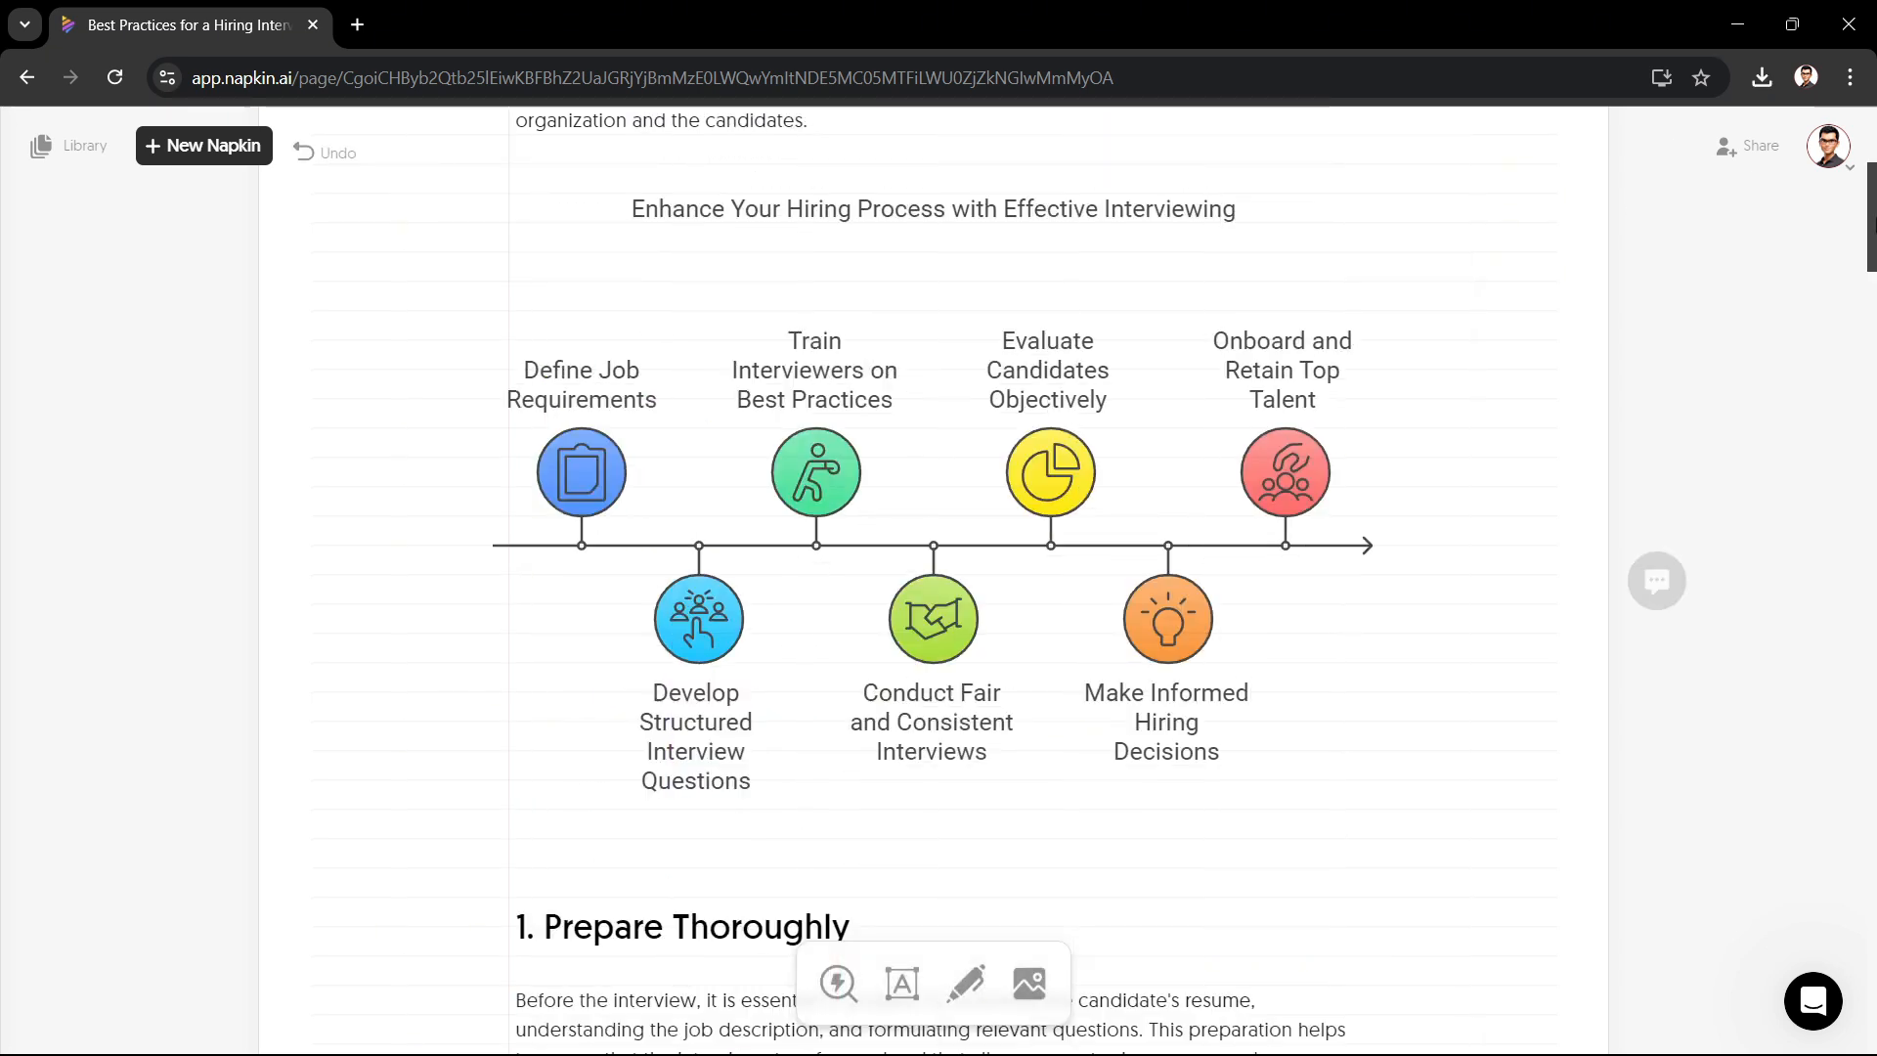